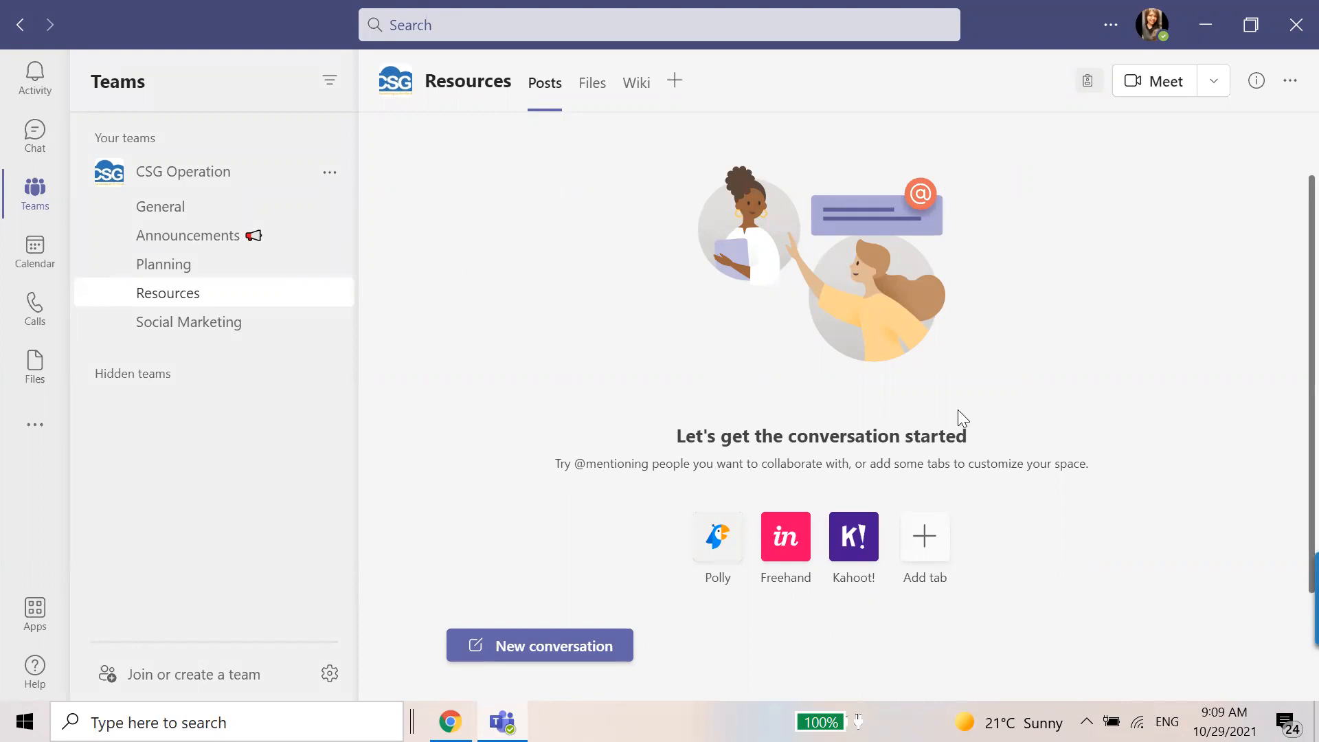
Switch to Chrome, restart the SAP Business ByDesign session and log on with the prefilled credentials.
click(450, 722)
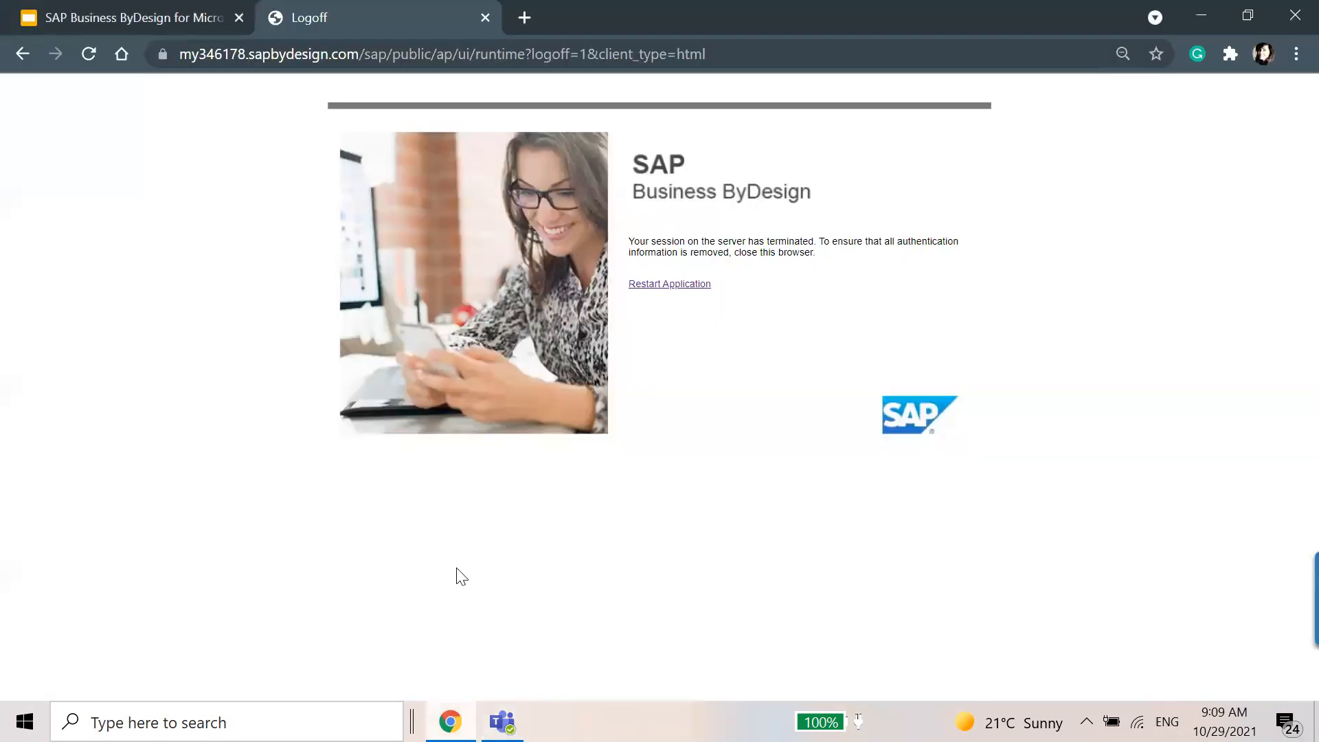
click(647, 291)
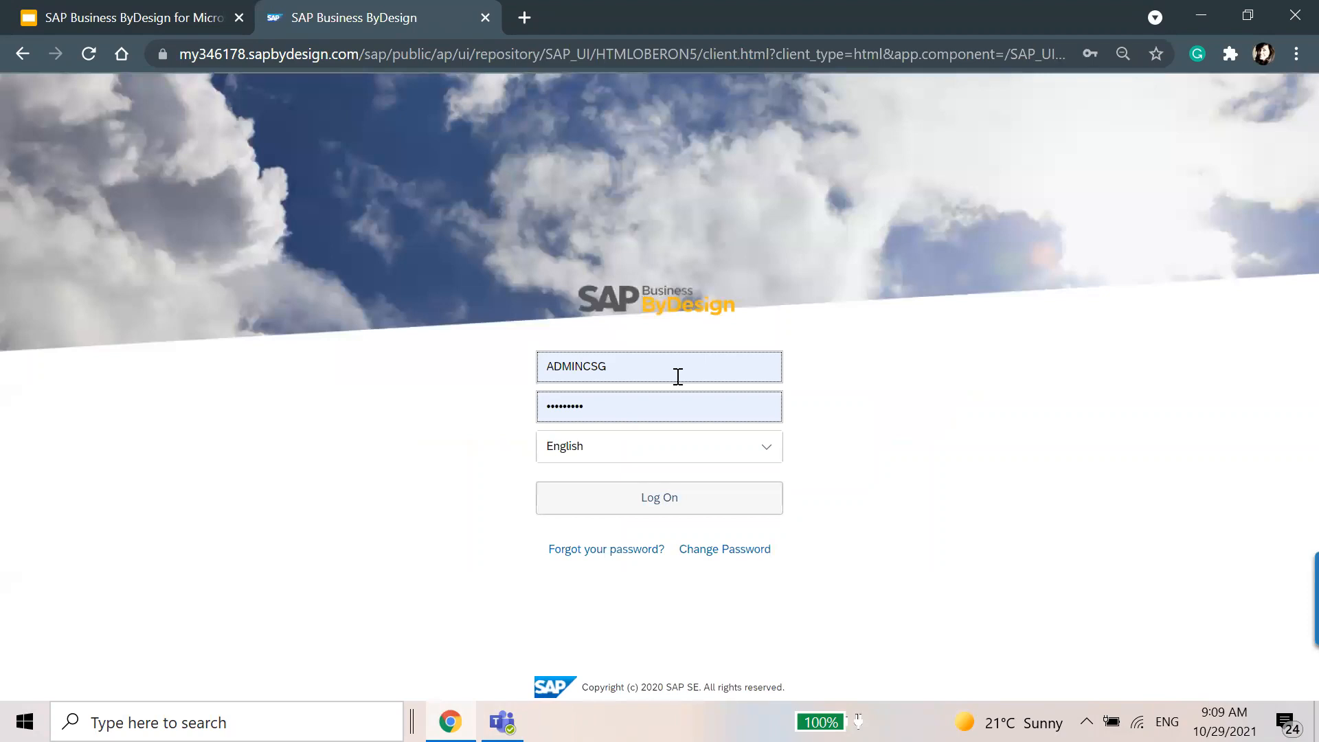
click(649, 497)
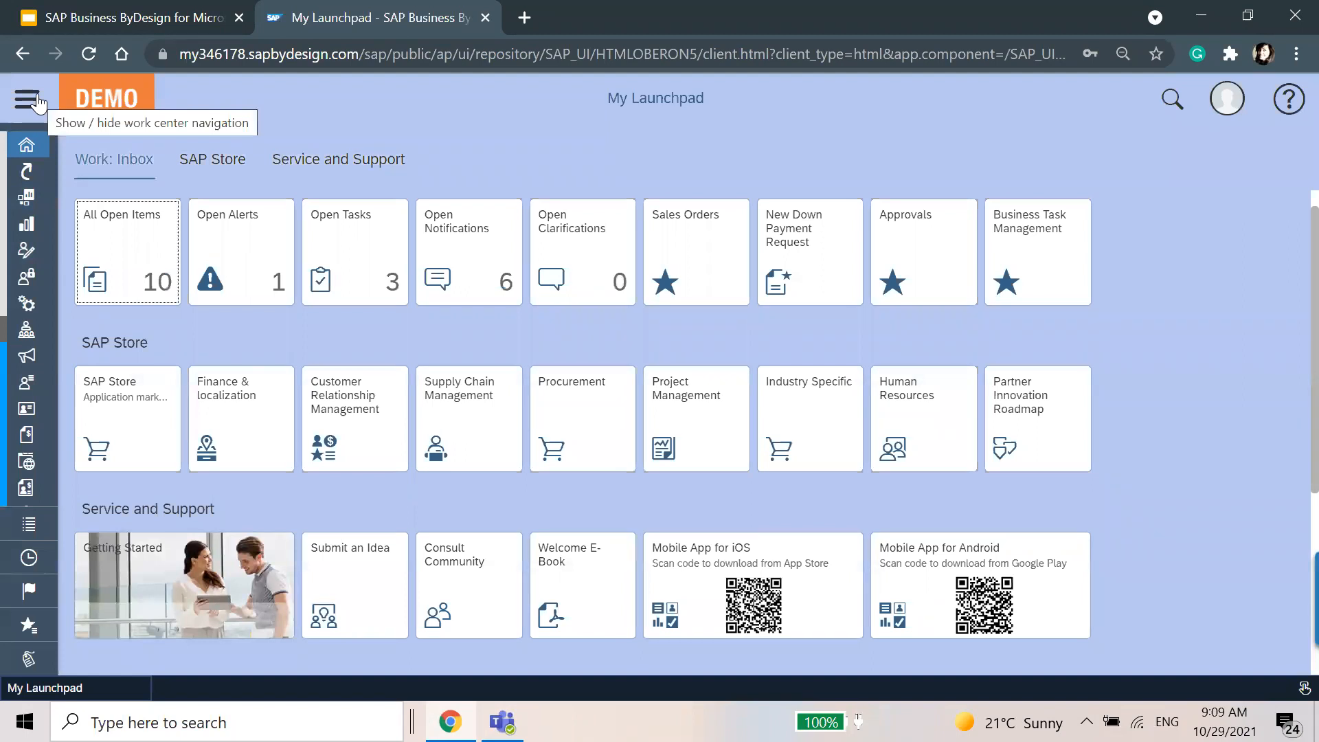
Go to the Home self-services overview and open Install Additional Software in a maximized window.
click(38, 102)
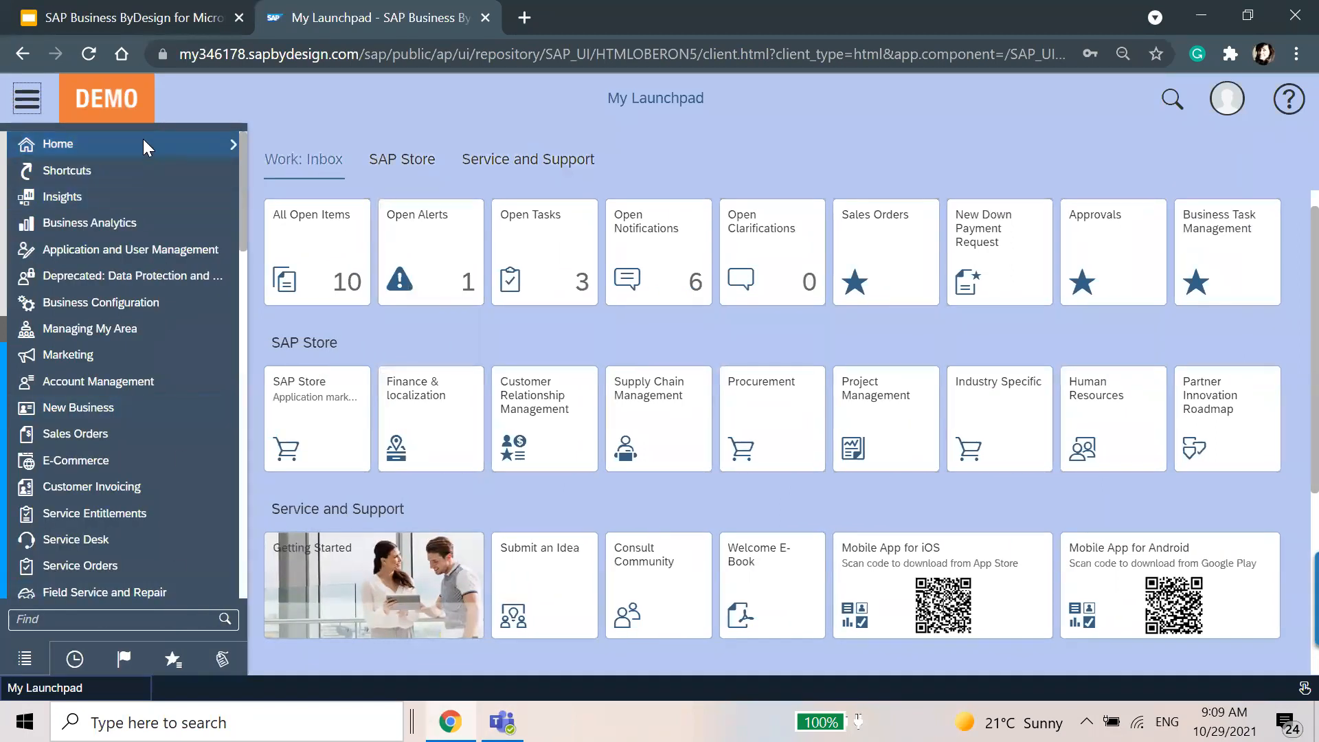
click(147, 146)
click(334, 366)
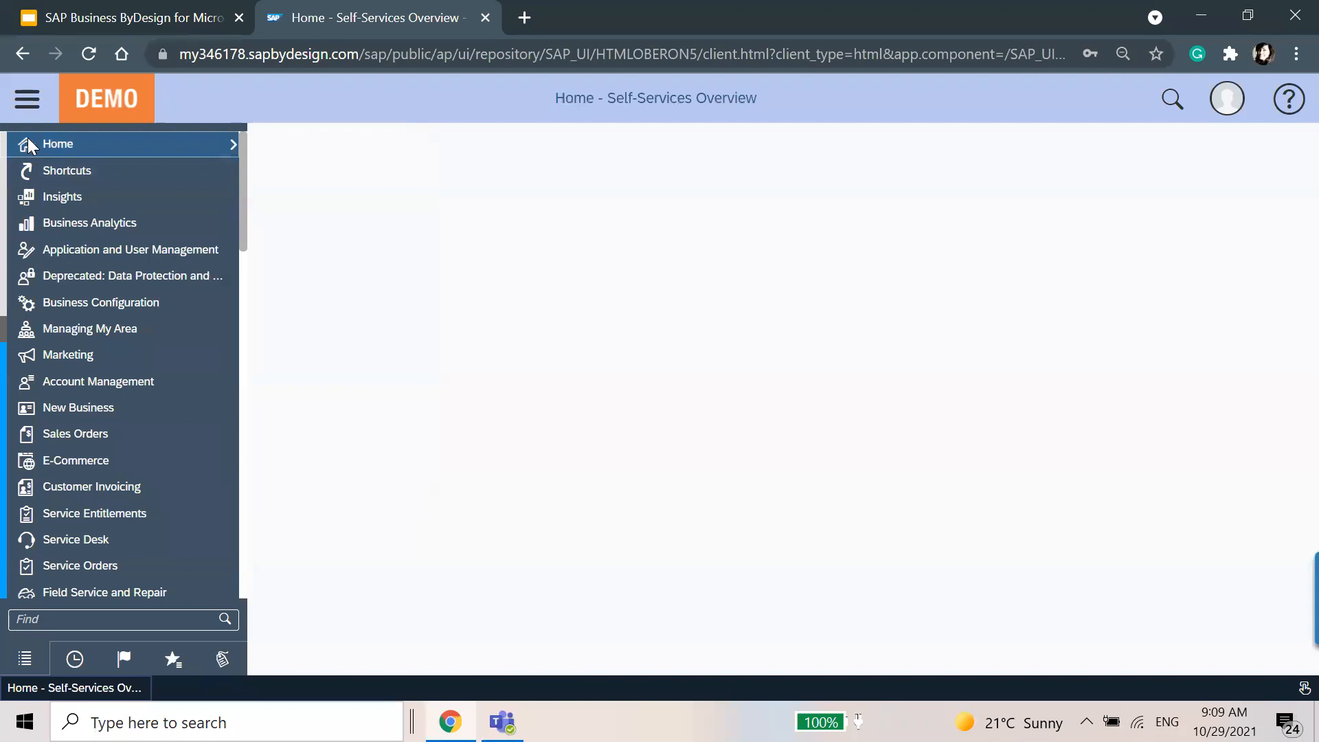
click(37, 114)
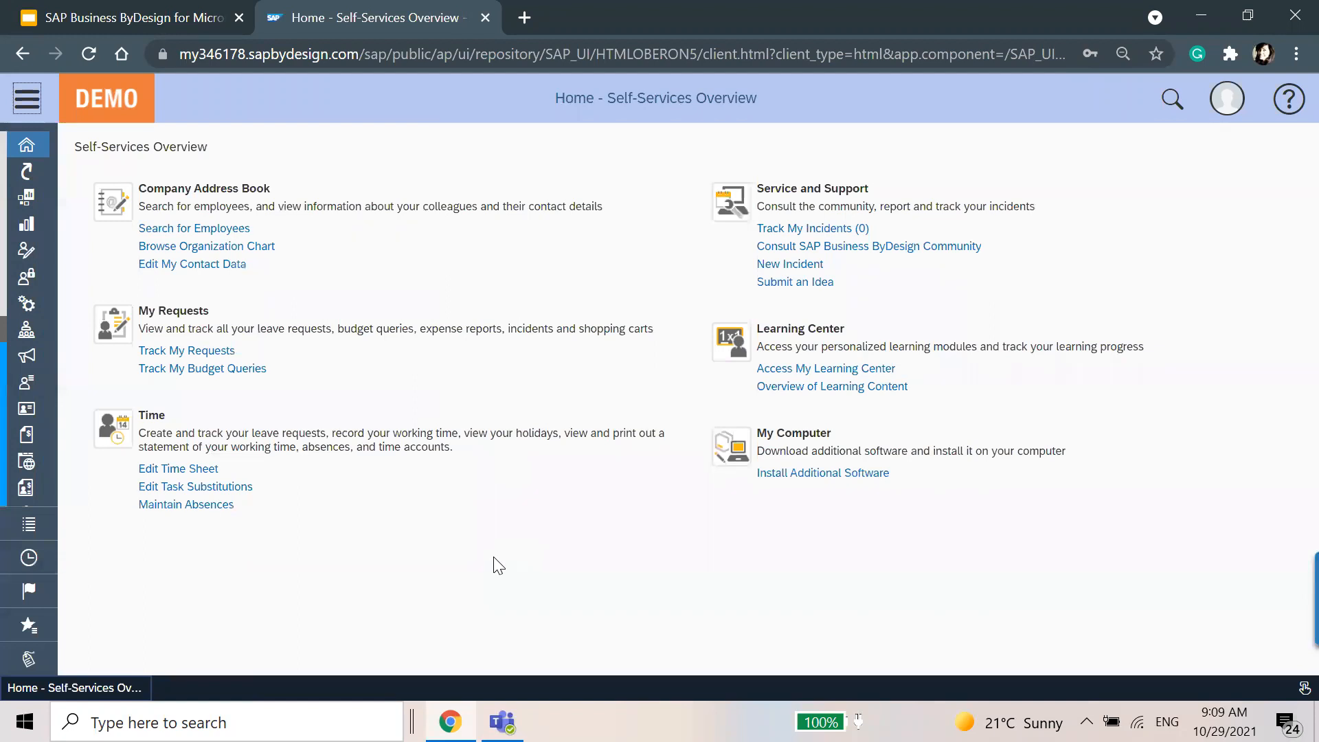
click(840, 474)
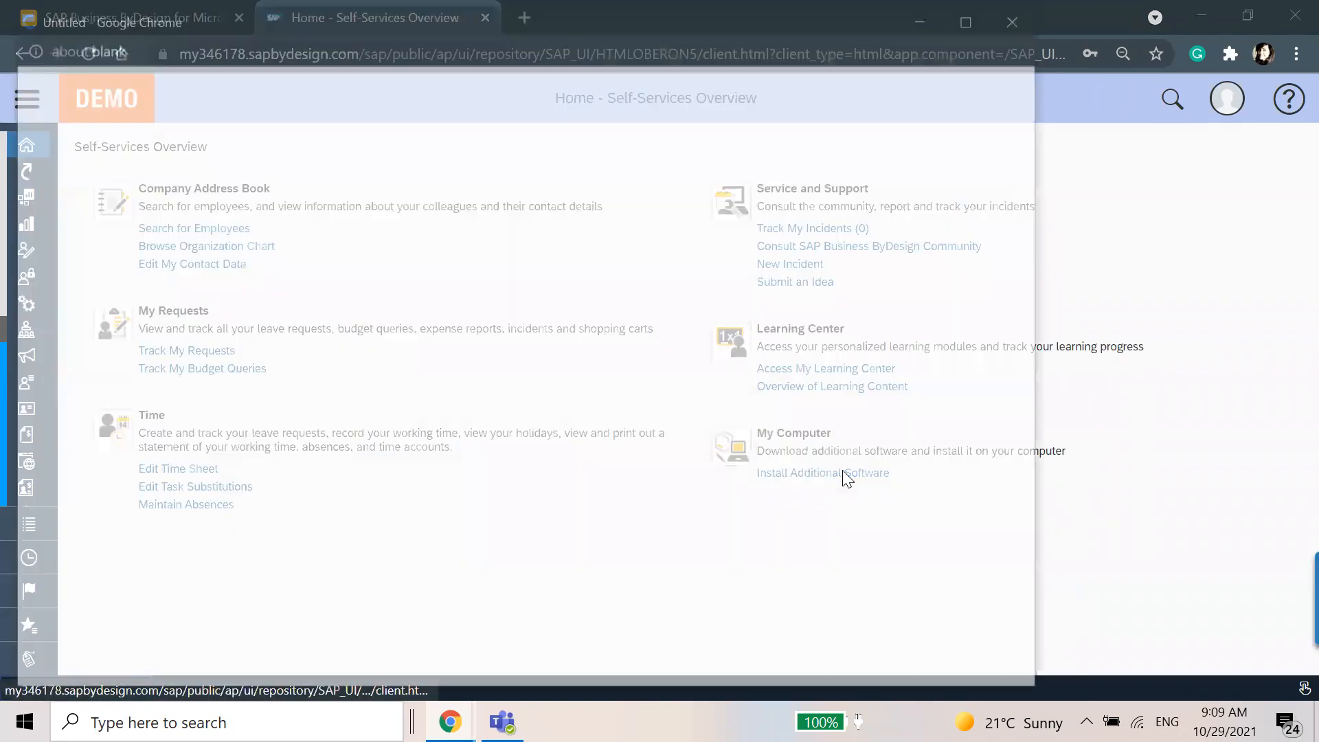
click(975, 16)
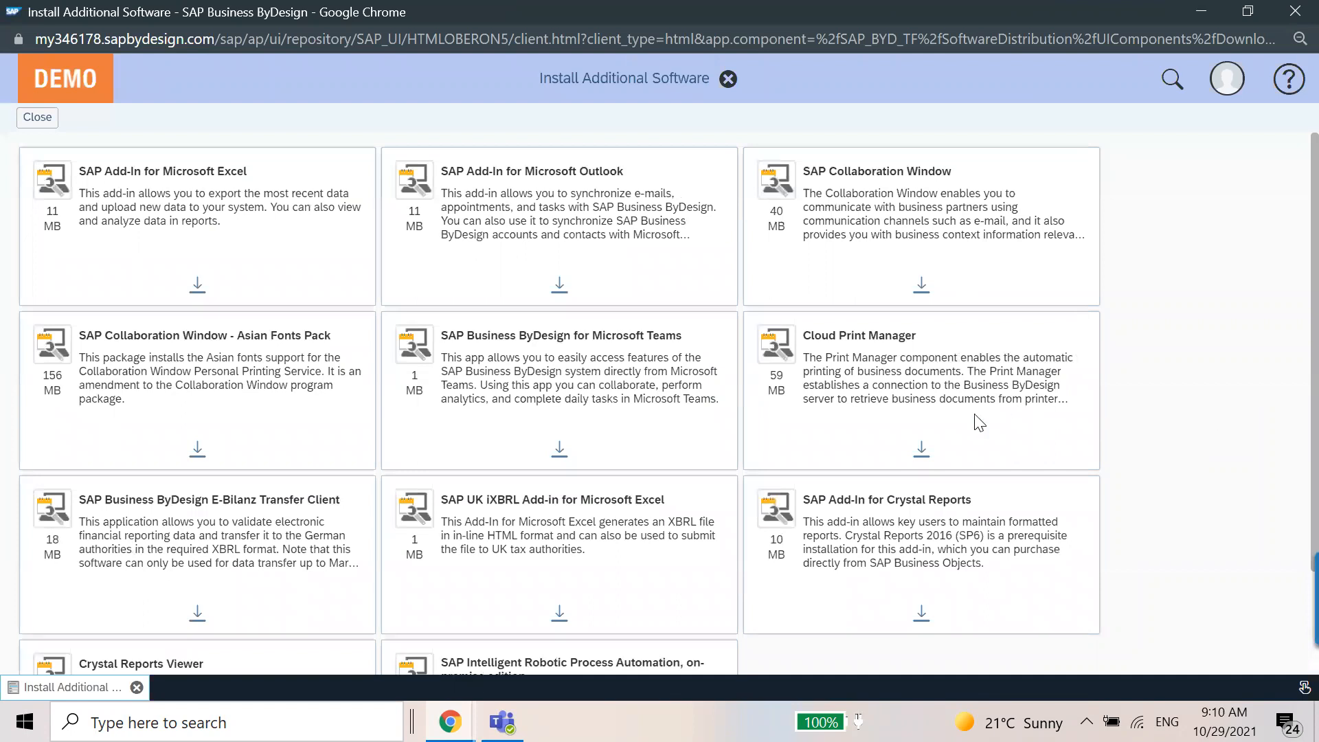
Try to download SAP Business ByDesign for Microsoft Teams from the additional software list, and close the list.
scroll(215, 575, down, 2)
scroll(215, 575, up, 2)
click(559, 449)
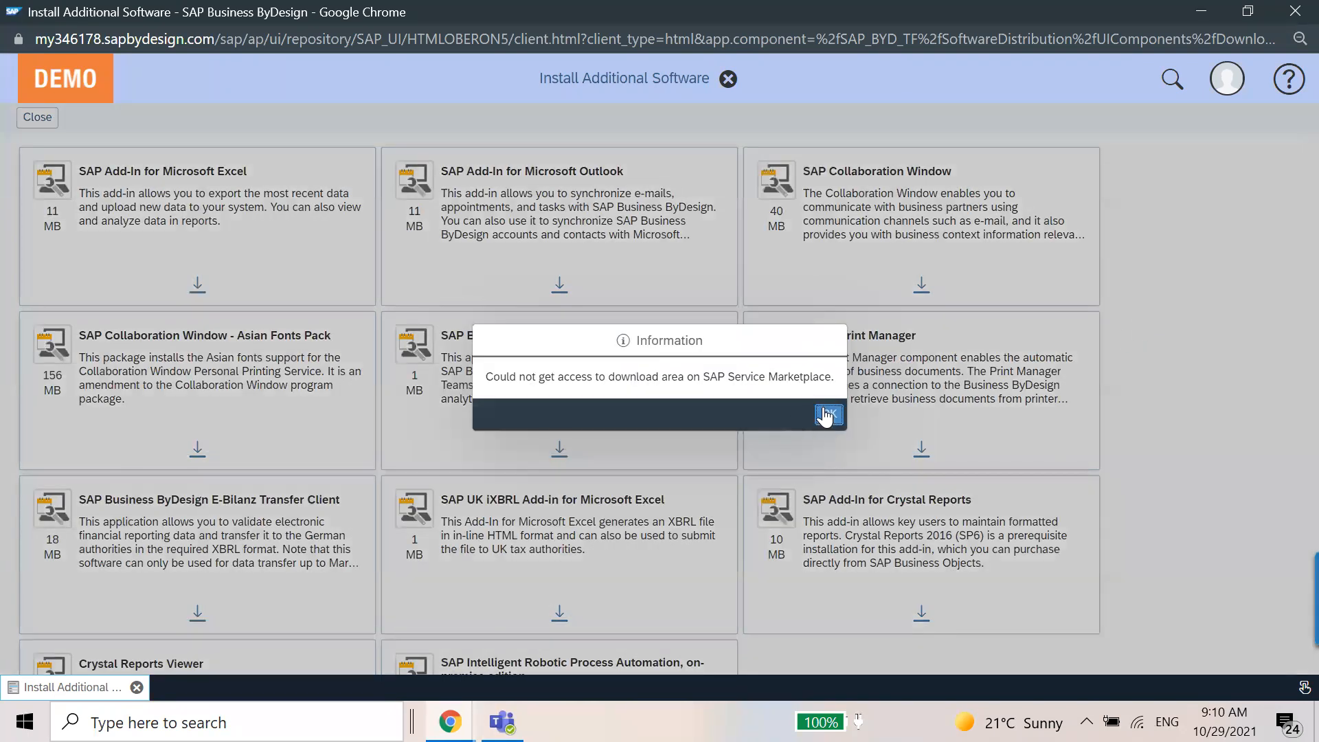
click(827, 414)
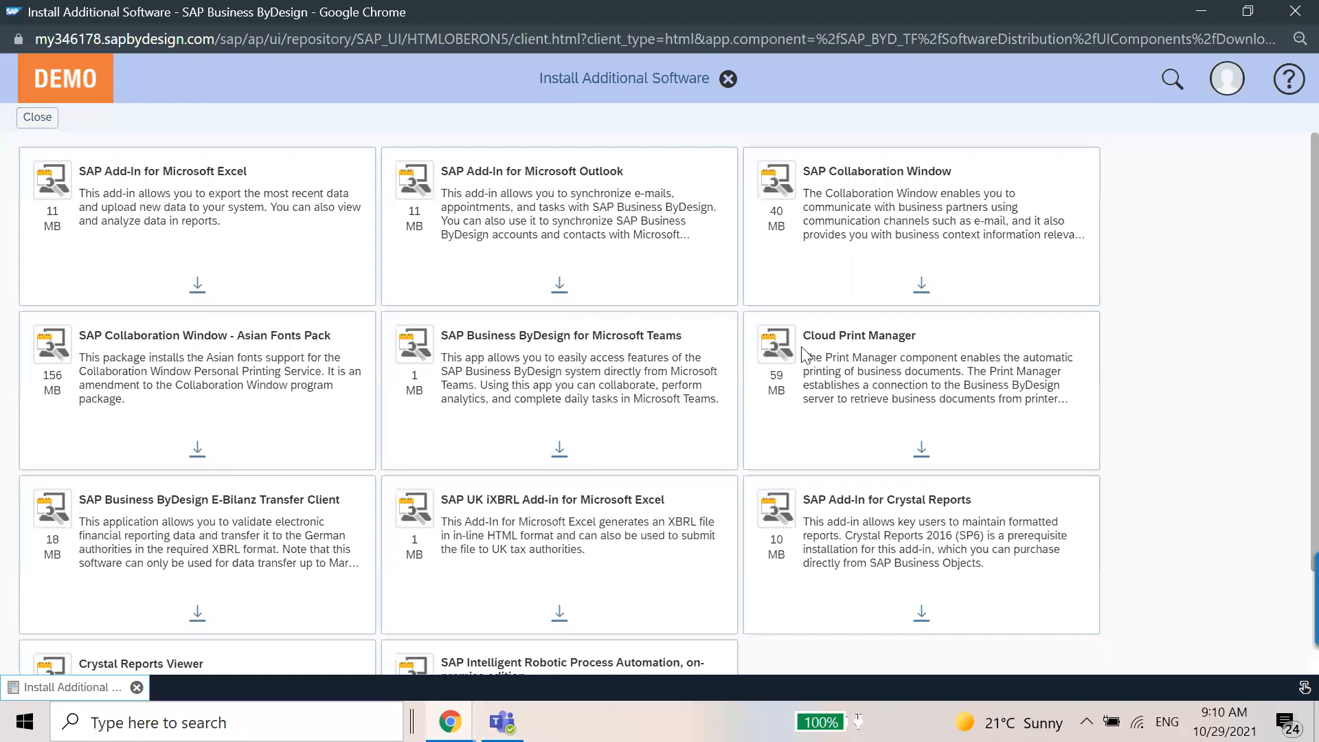
click(728, 80)
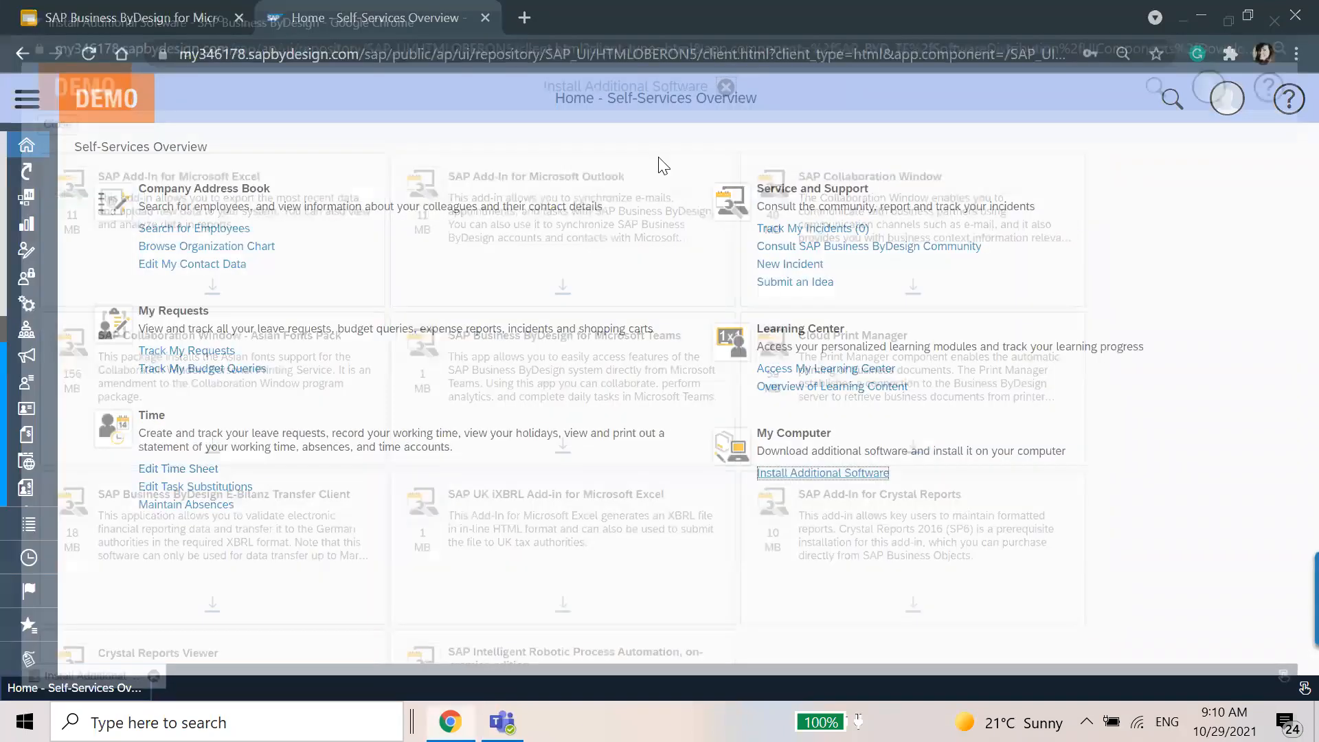
Open the Download Center of Application and User Management and collapse the work center navigation.
click(27, 99)
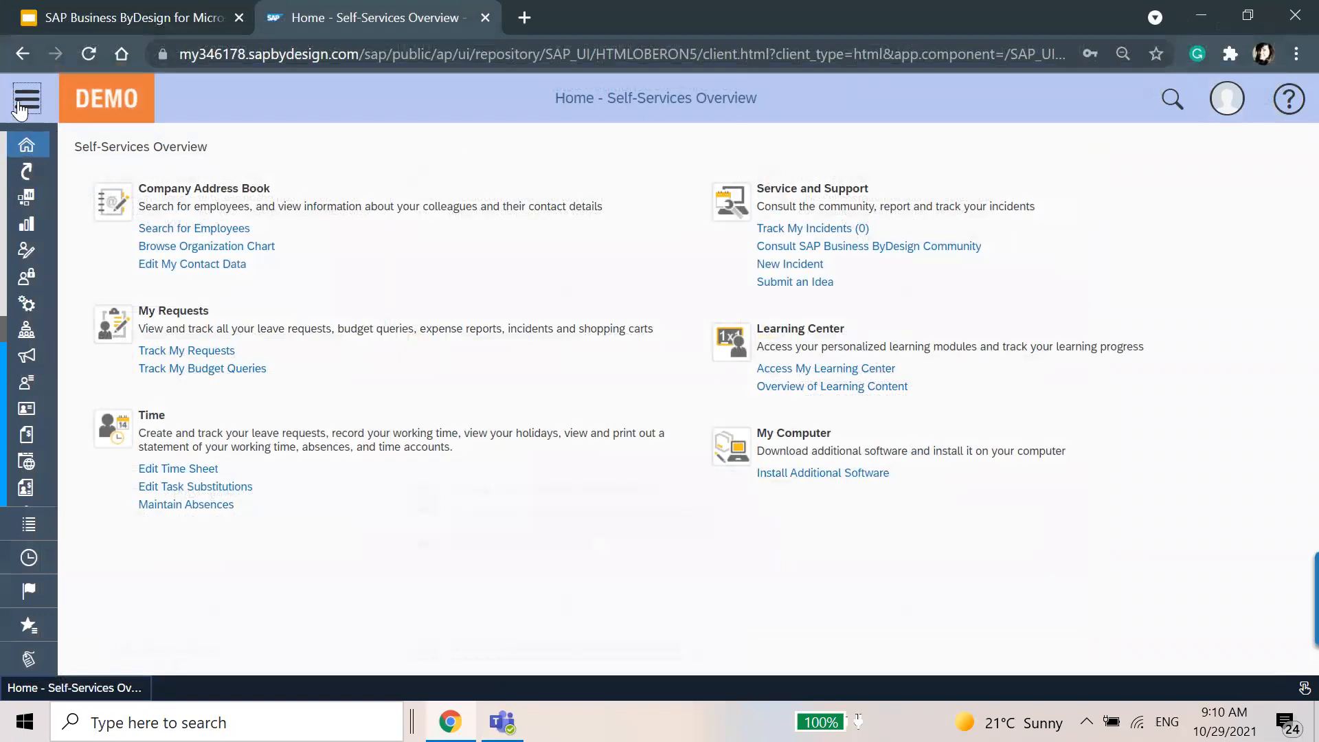
mouse_move(77, 250)
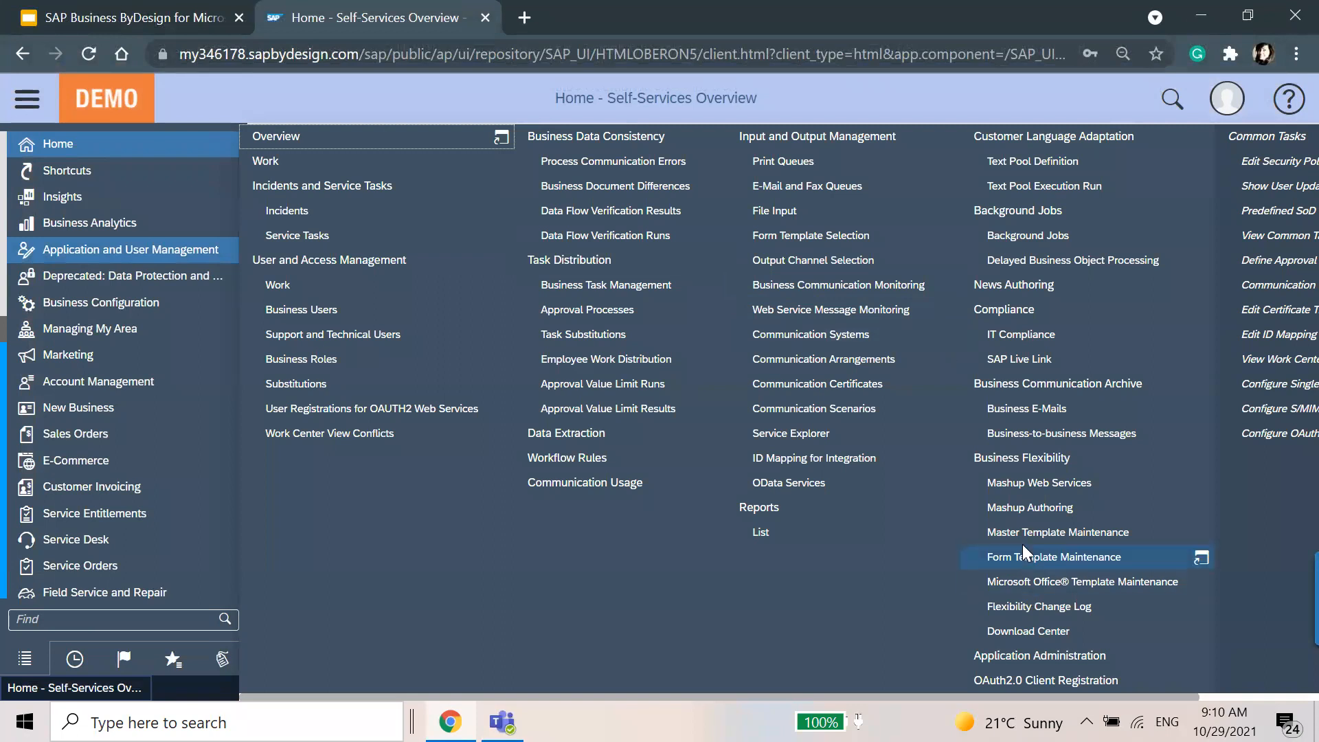
click(1025, 638)
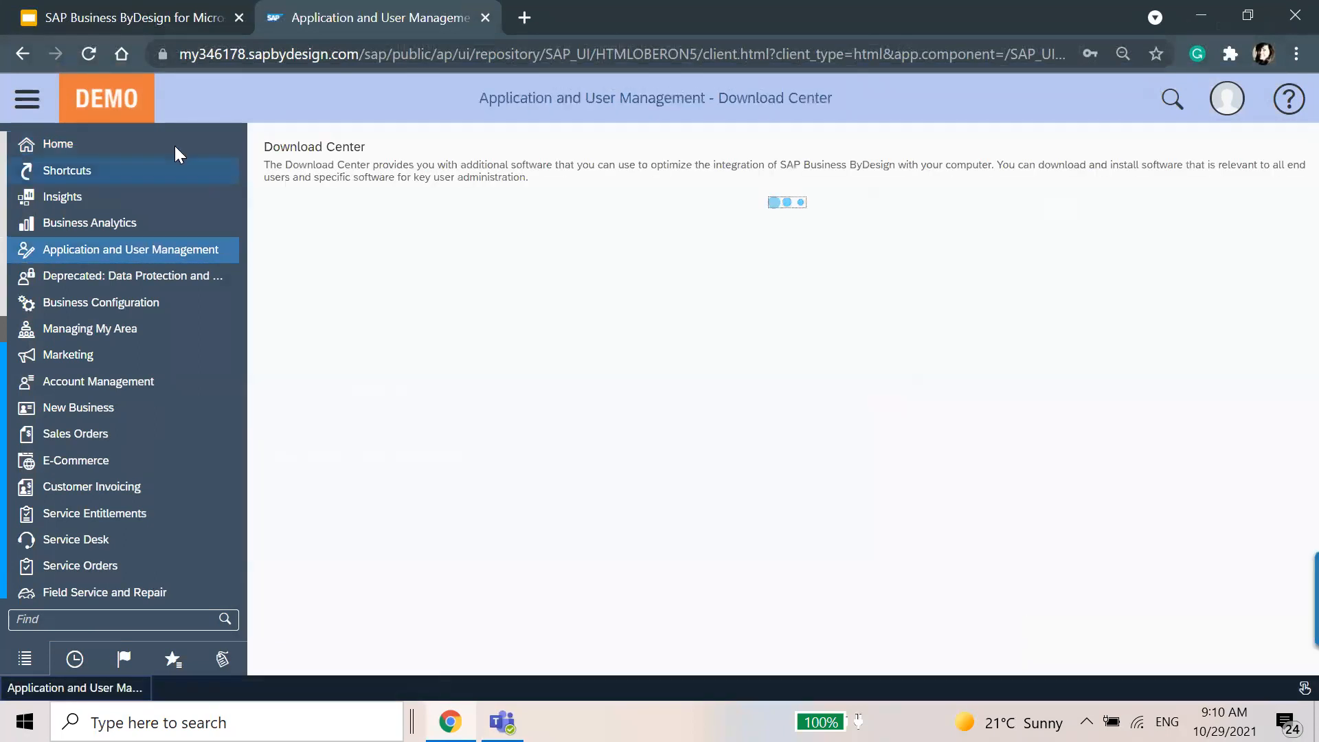
click(24, 99)
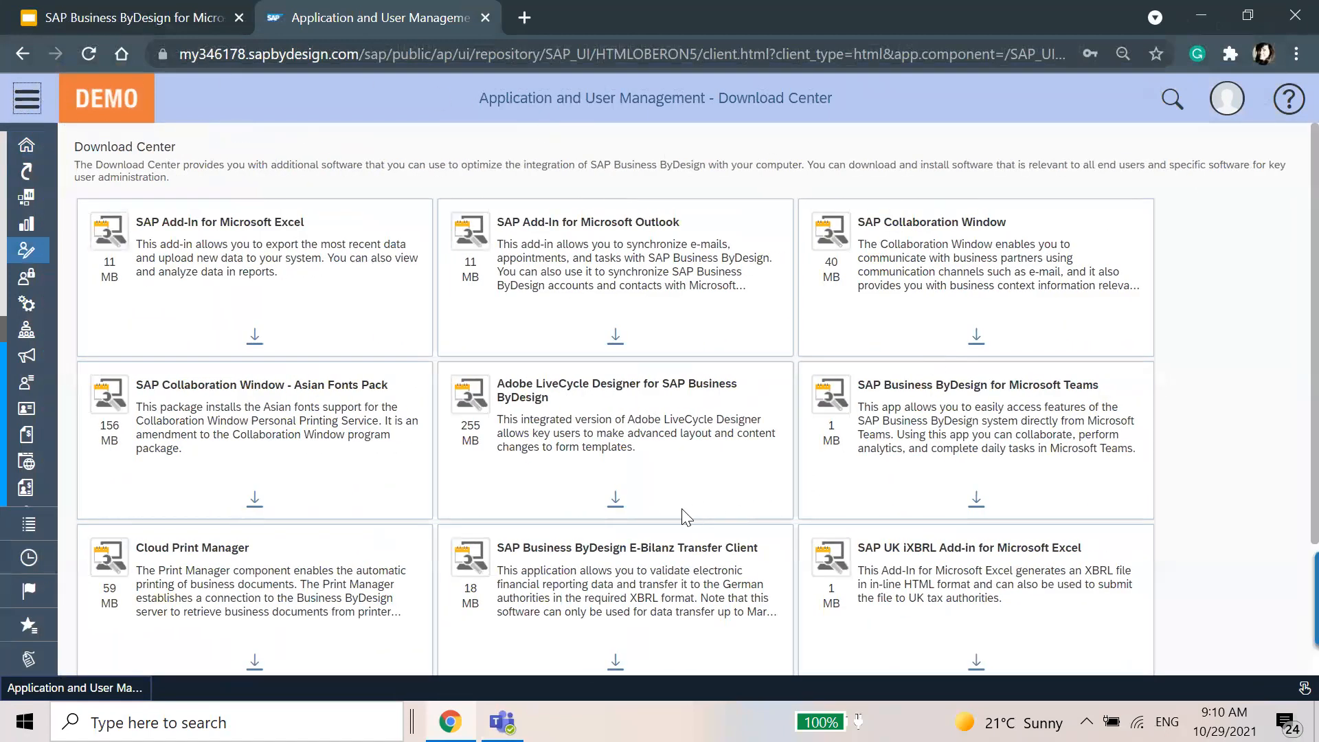
Try to download SAP Business ByDesign for Microsoft Teams from the Download Center and dismiss the message.
scroll(852, 490, down, 2)
click(976, 395)
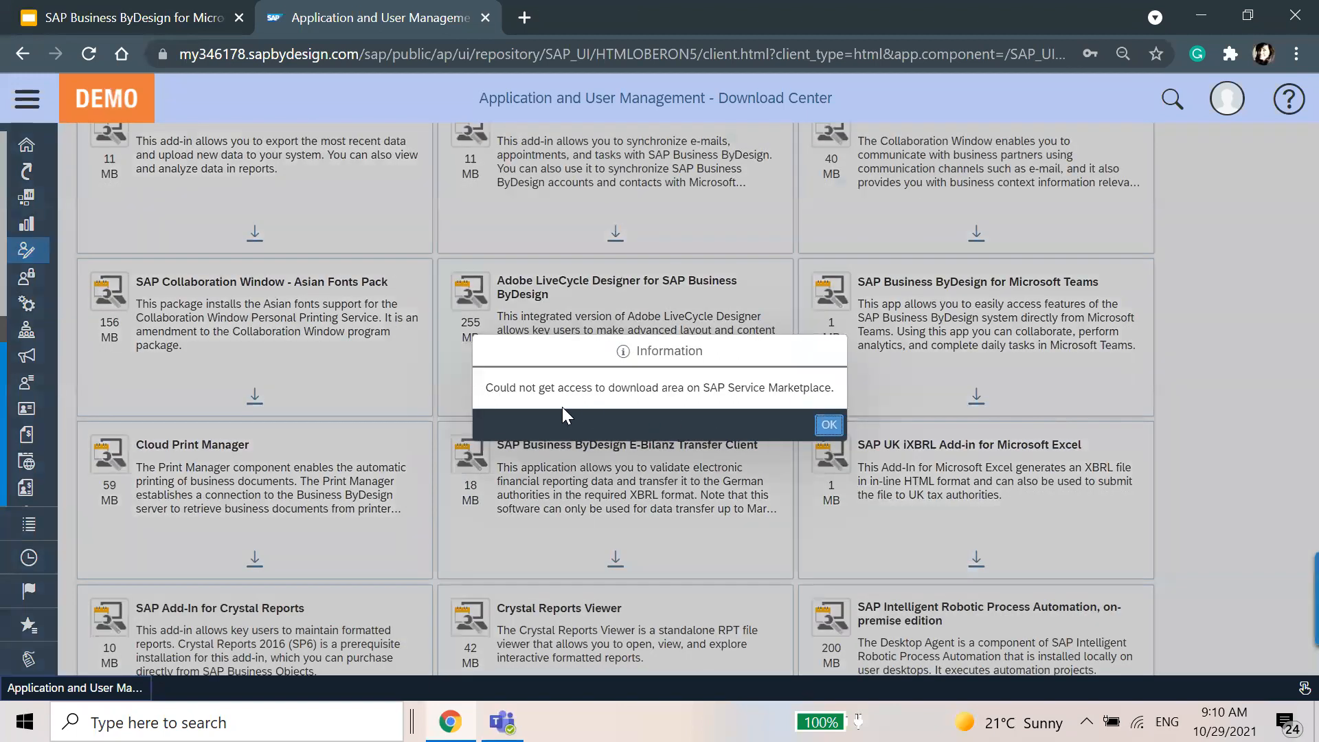
click(830, 426)
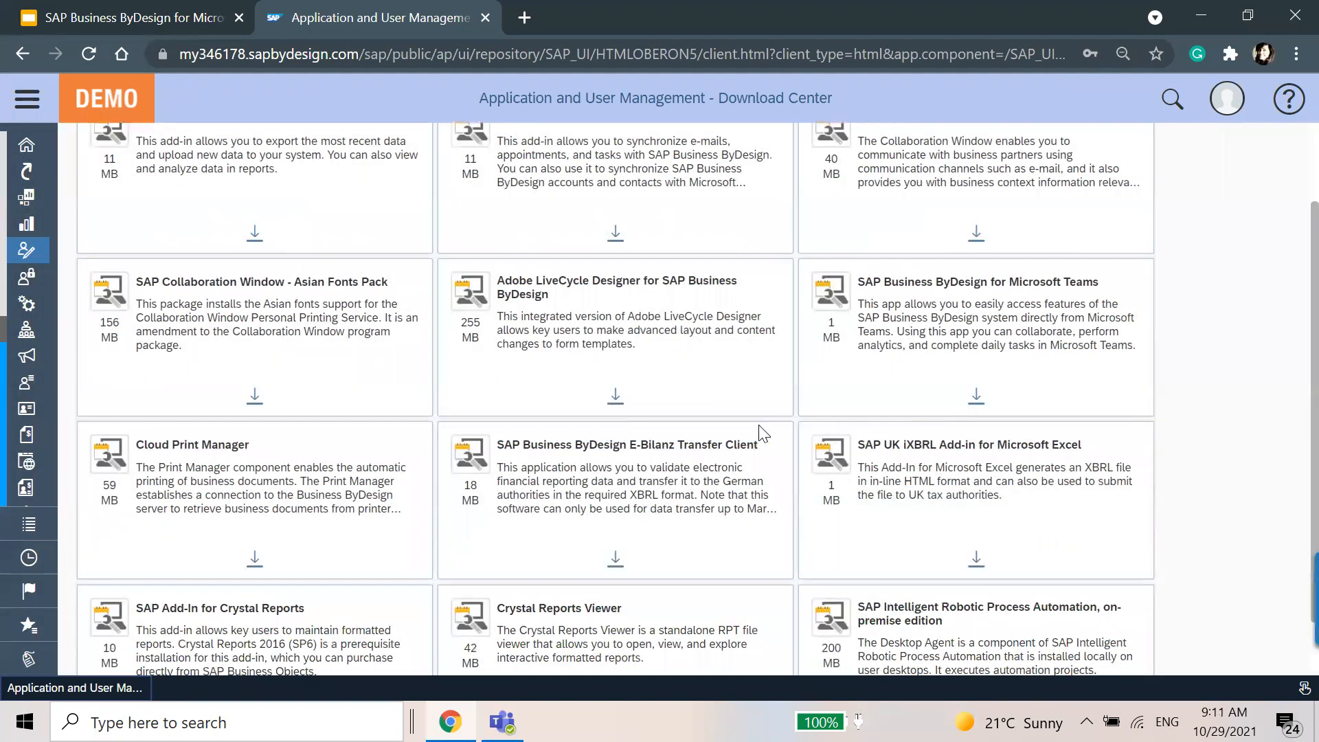
scroll(1140, 423, down, 1)
scroll(1141, 424, up, 3)
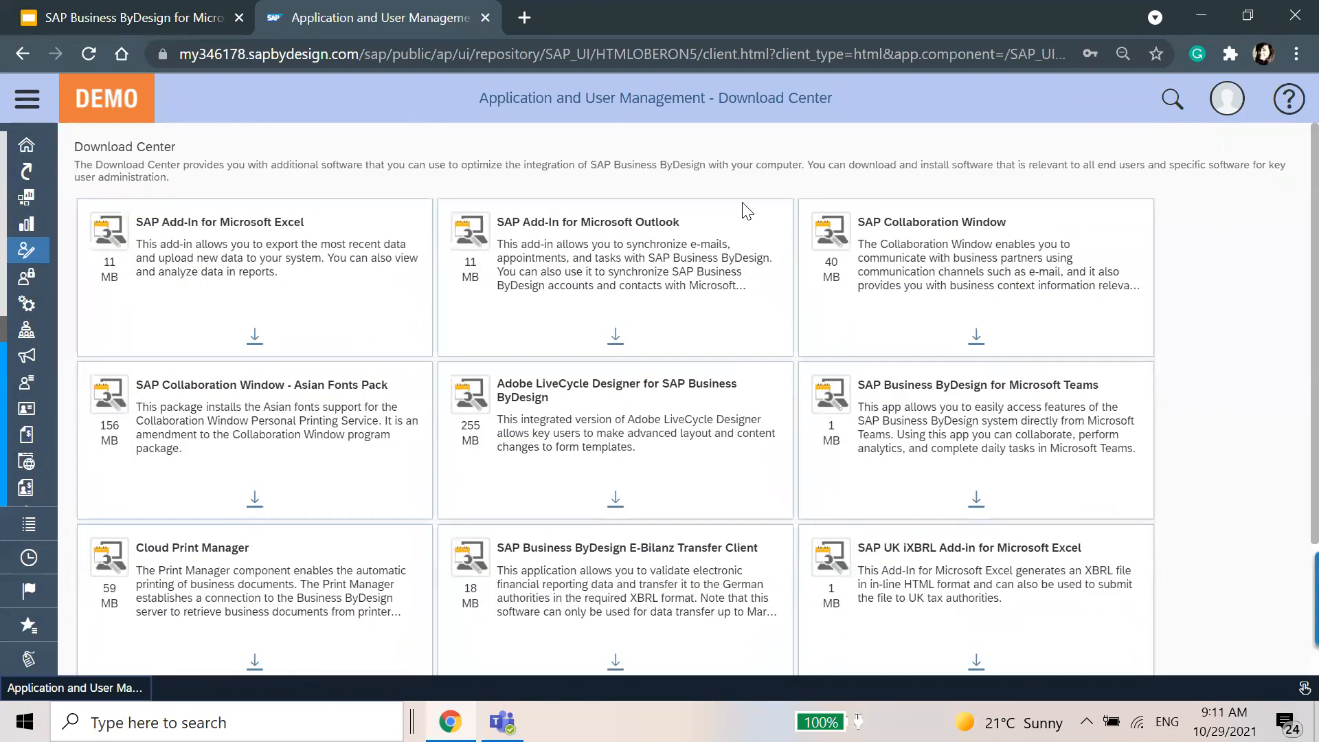
Open the bookmarked 415- CSG PRD system in a new browser tab and log on with the prefilled credentials.
click(531, 15)
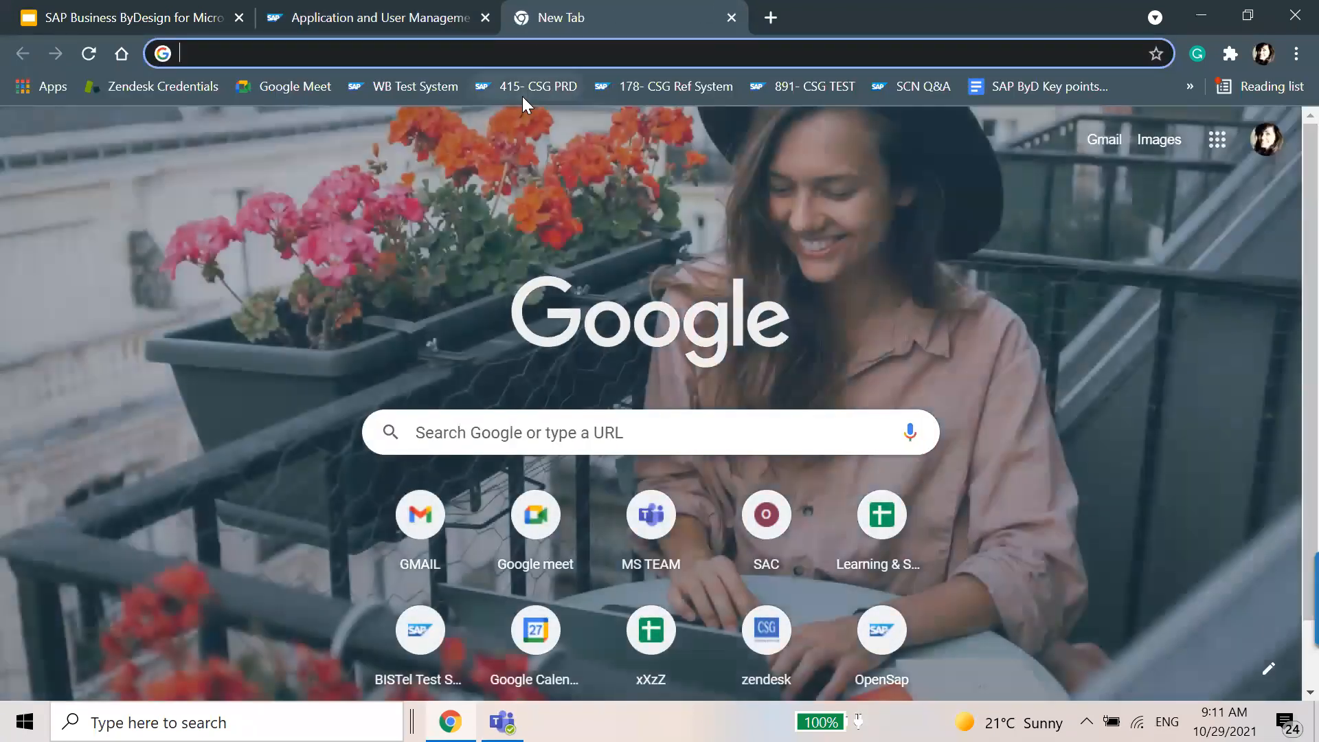
click(522, 96)
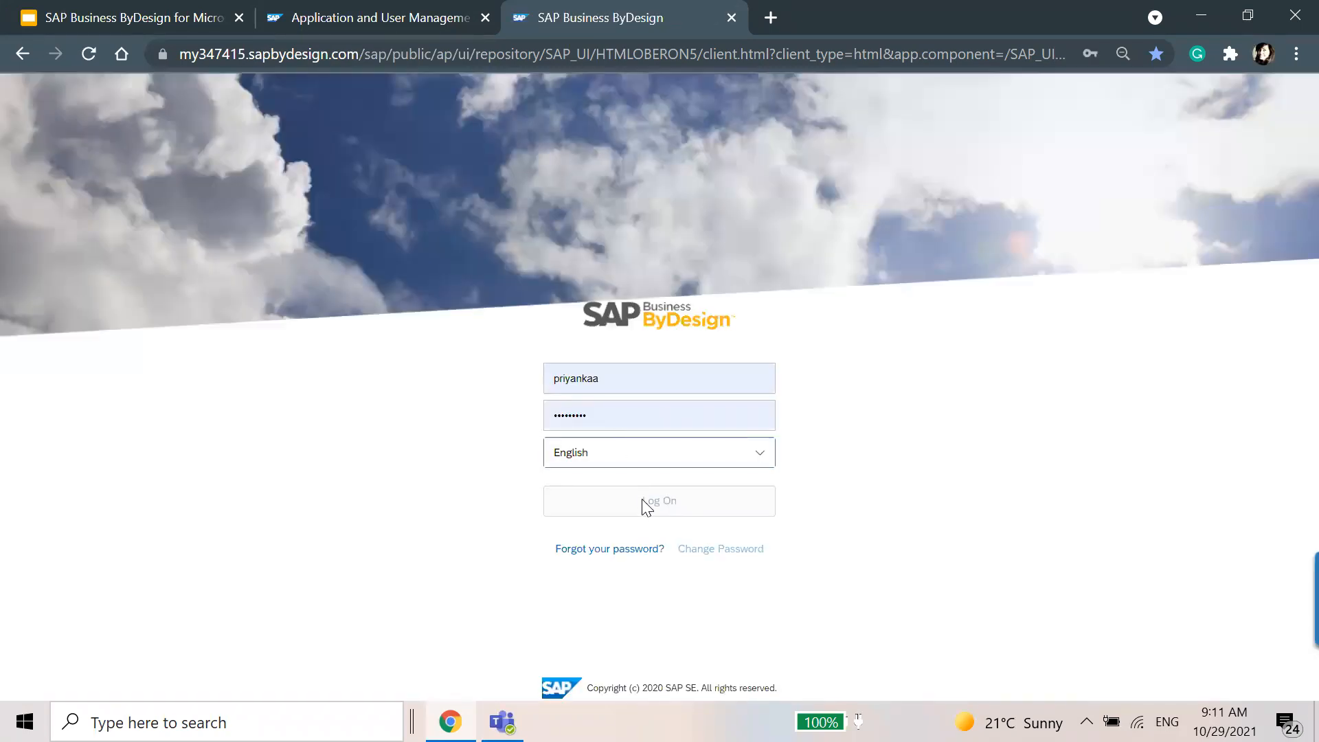
click(643, 509)
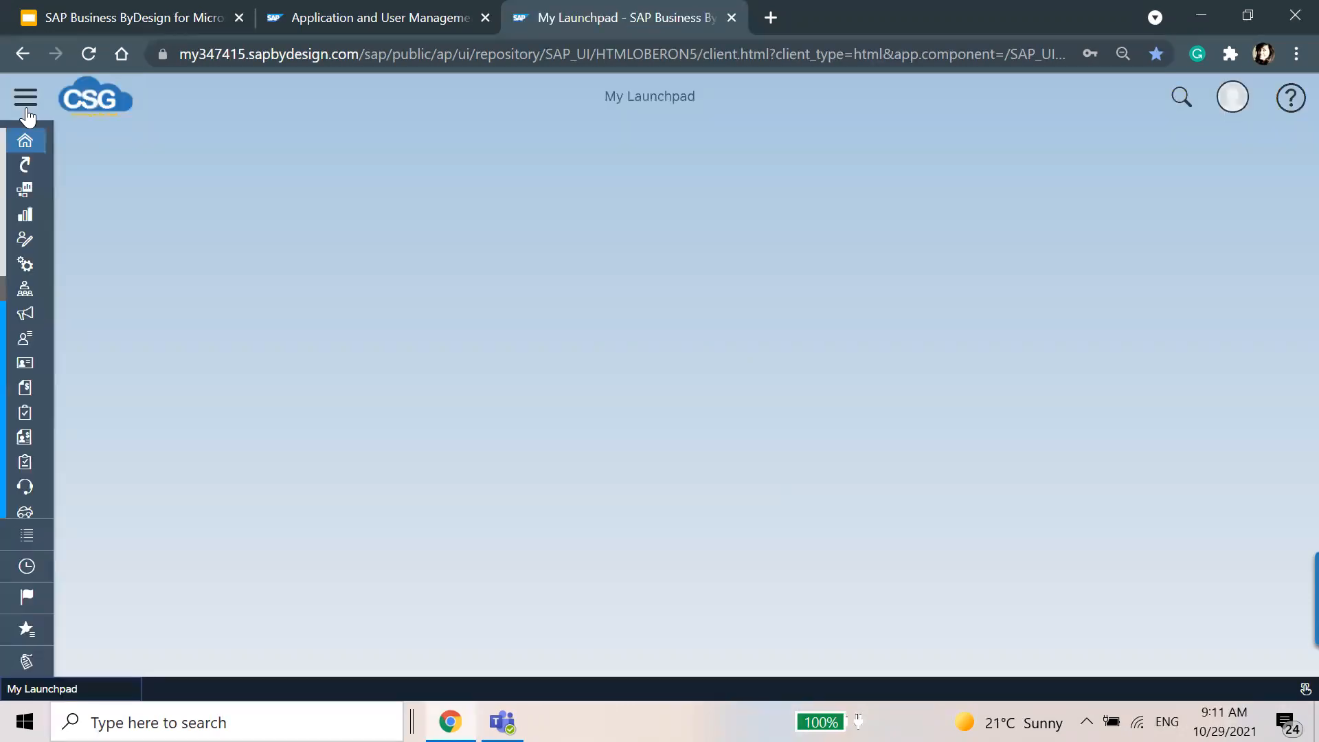
Open the Application and User Management Download Center in the CSG PRD system and collapse the navigation.
click(26, 100)
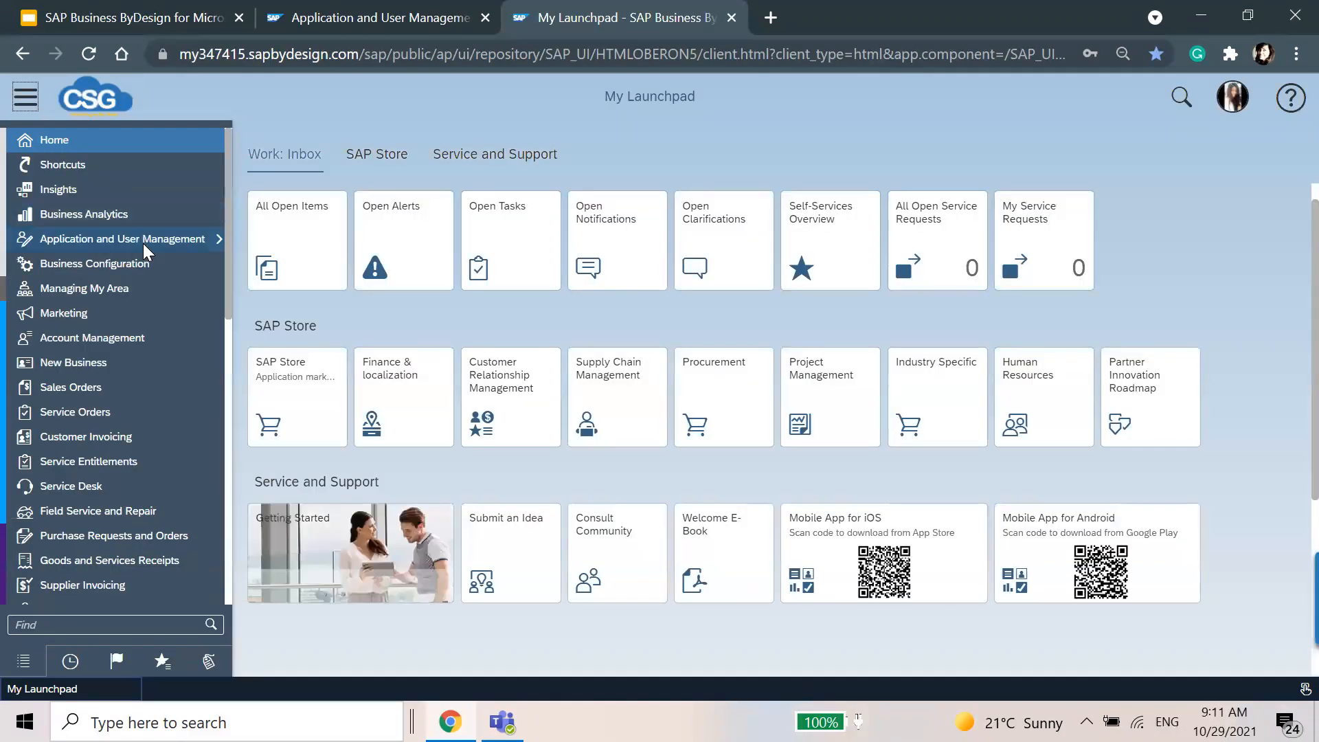
mouse_move(143, 243)
scroll(749, 618, down, 2)
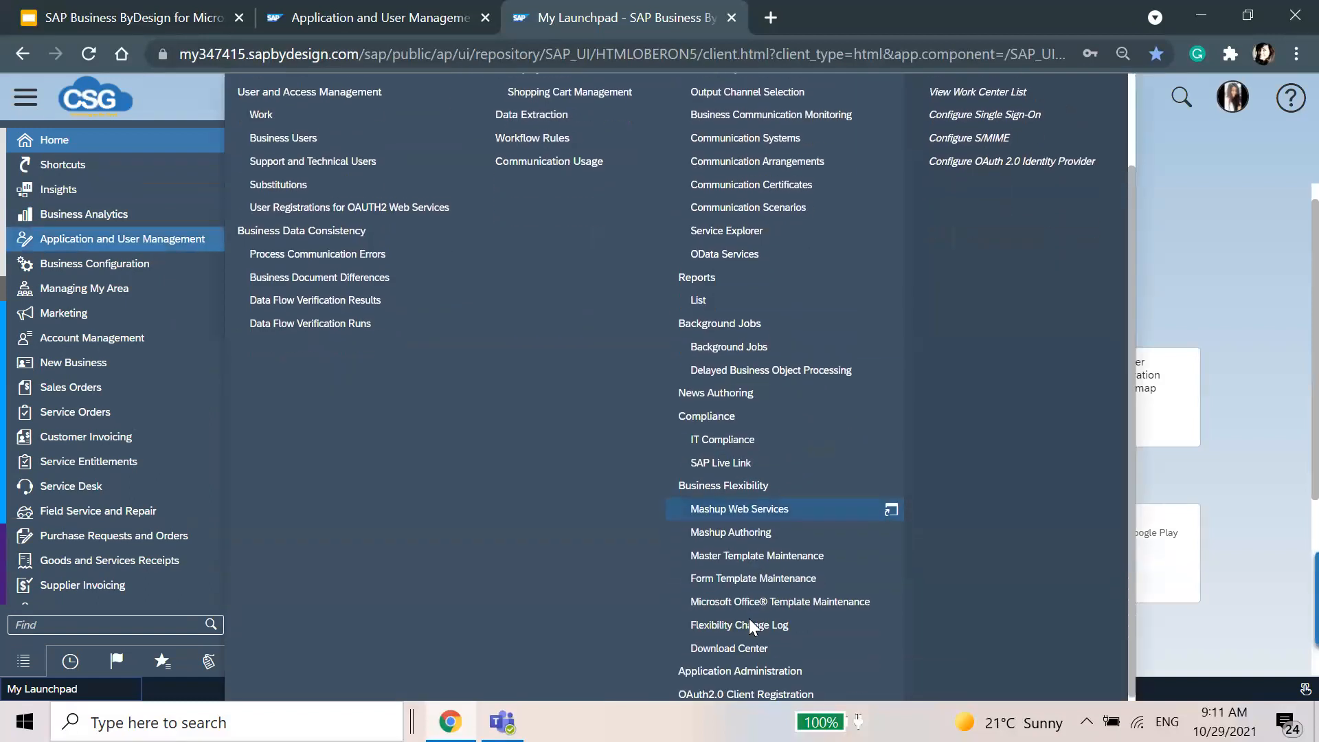
click(748, 647)
click(21, 96)
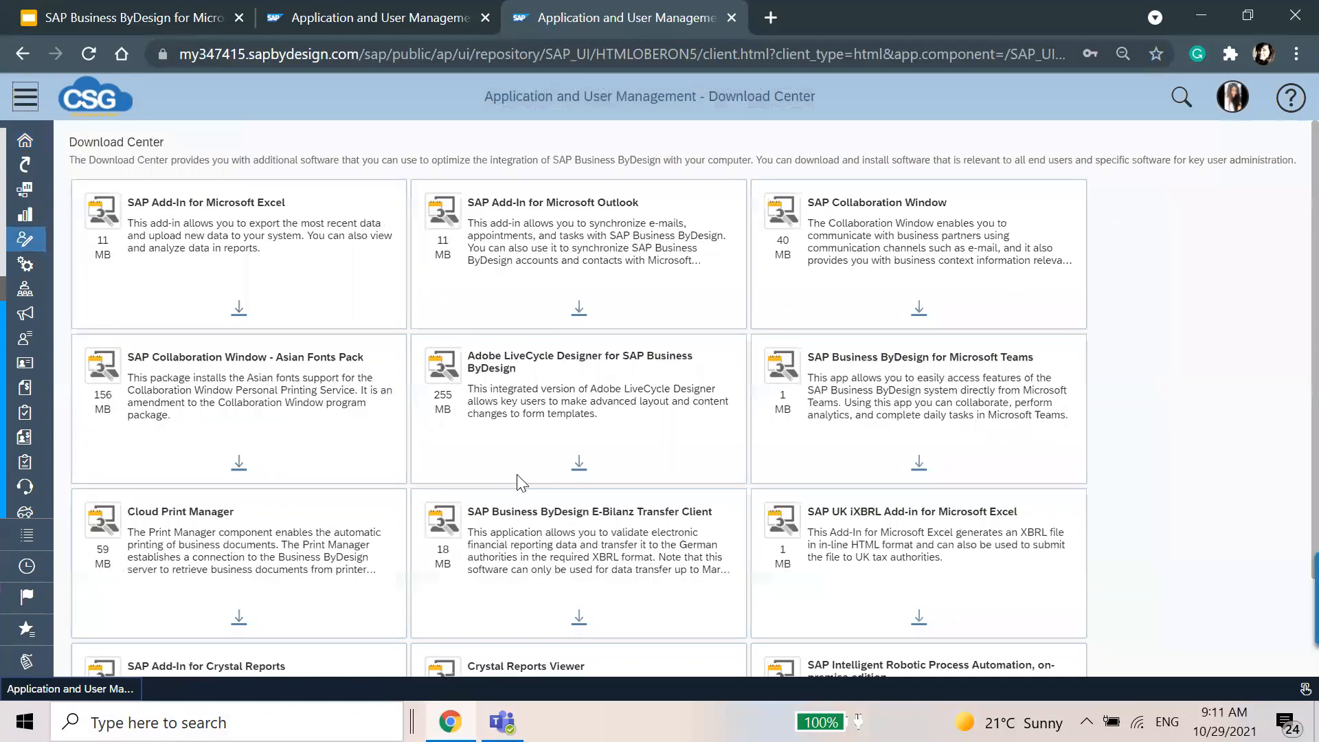
Try to download the Microsoft Teams app in the CSG PRD system, and return to the home launchpad.
click(916, 465)
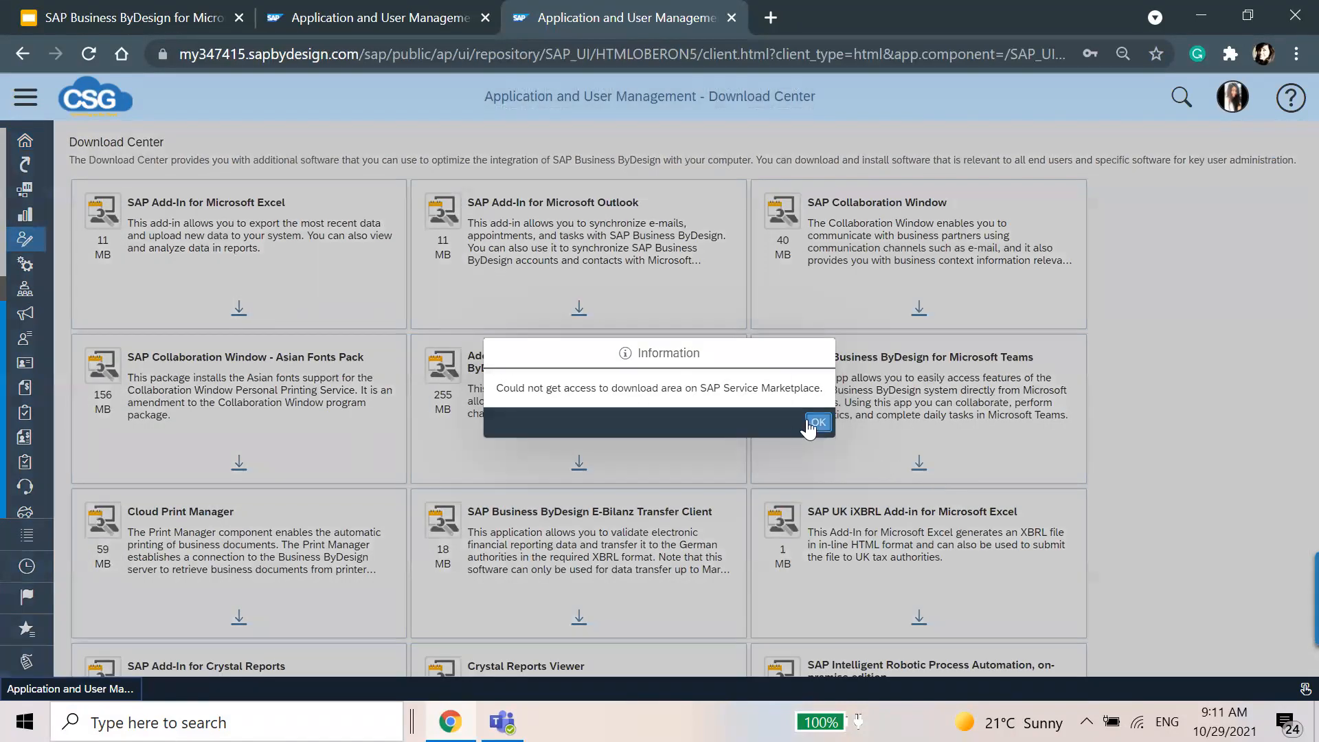
click(816, 422)
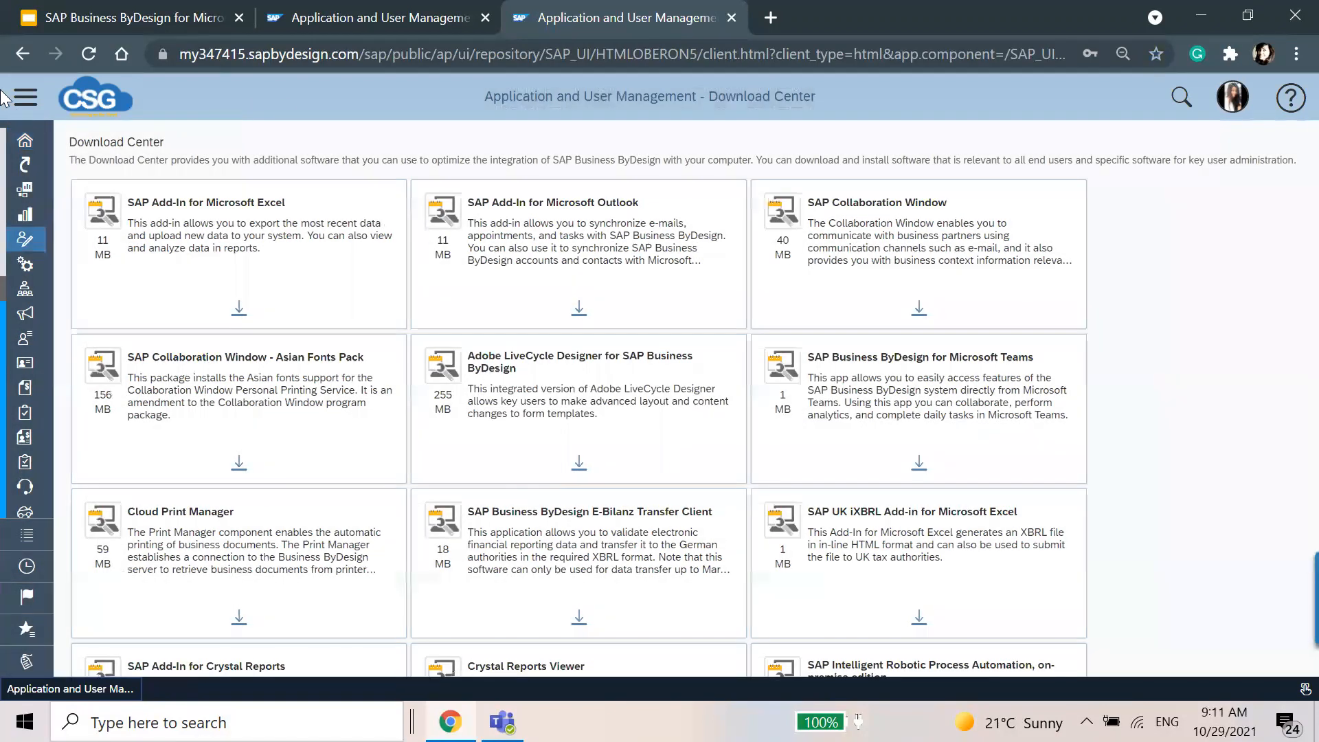
click(41, 140)
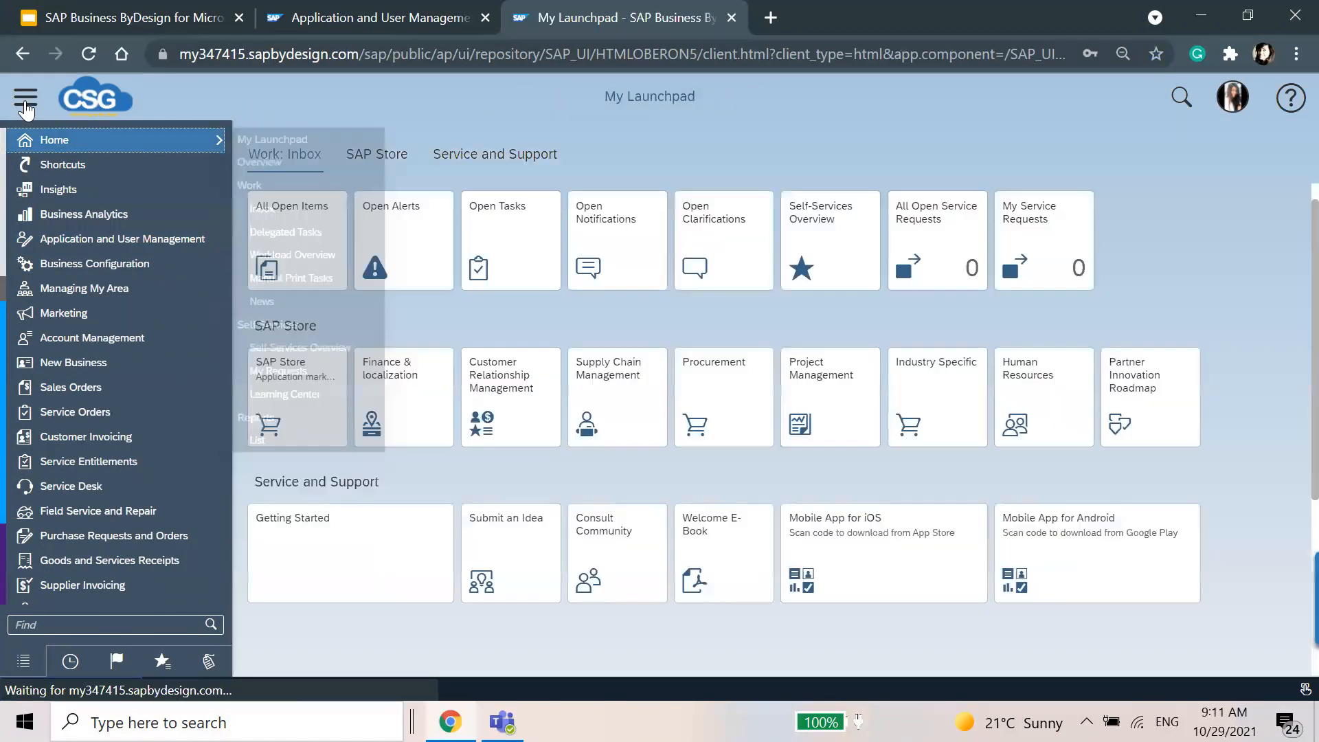
click(25, 100)
Switch to Microsoft Teams and add the SAP Business ByDesign app as a tab in the Resources channel.
mouse_move(502, 721)
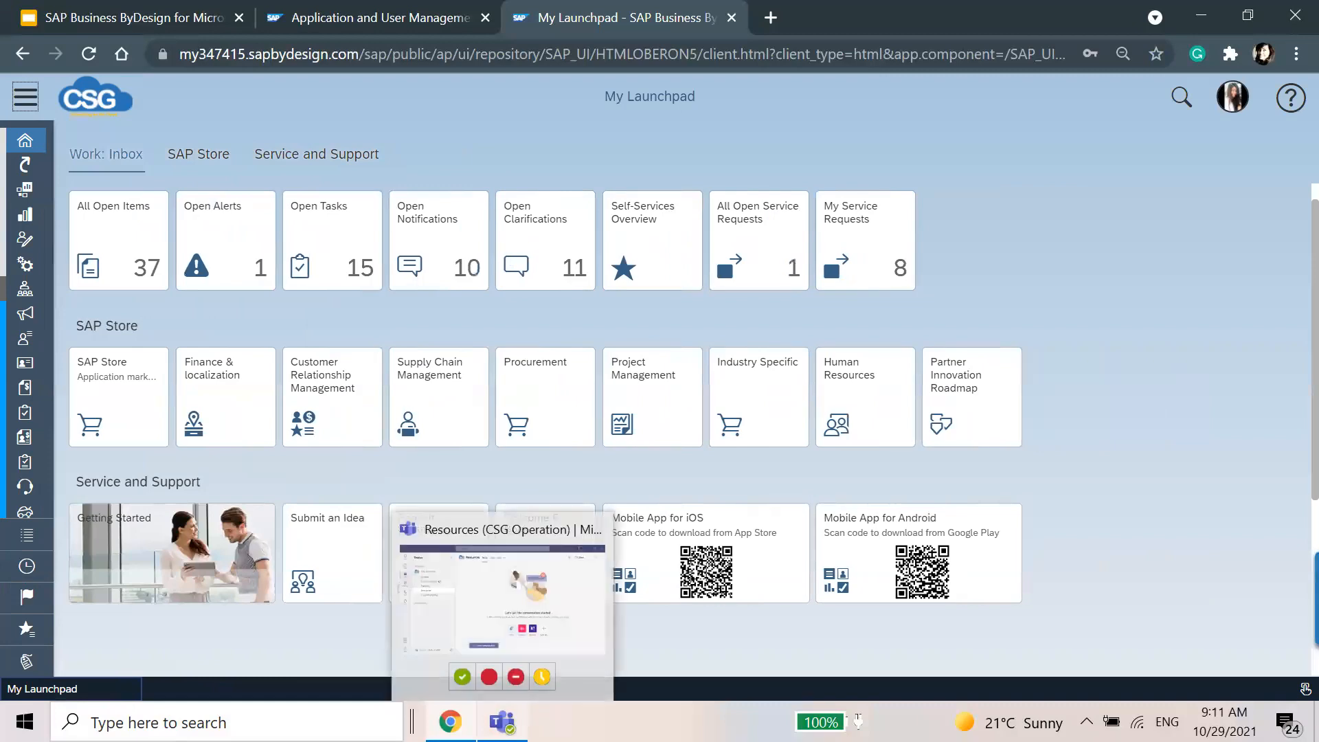
click(501, 529)
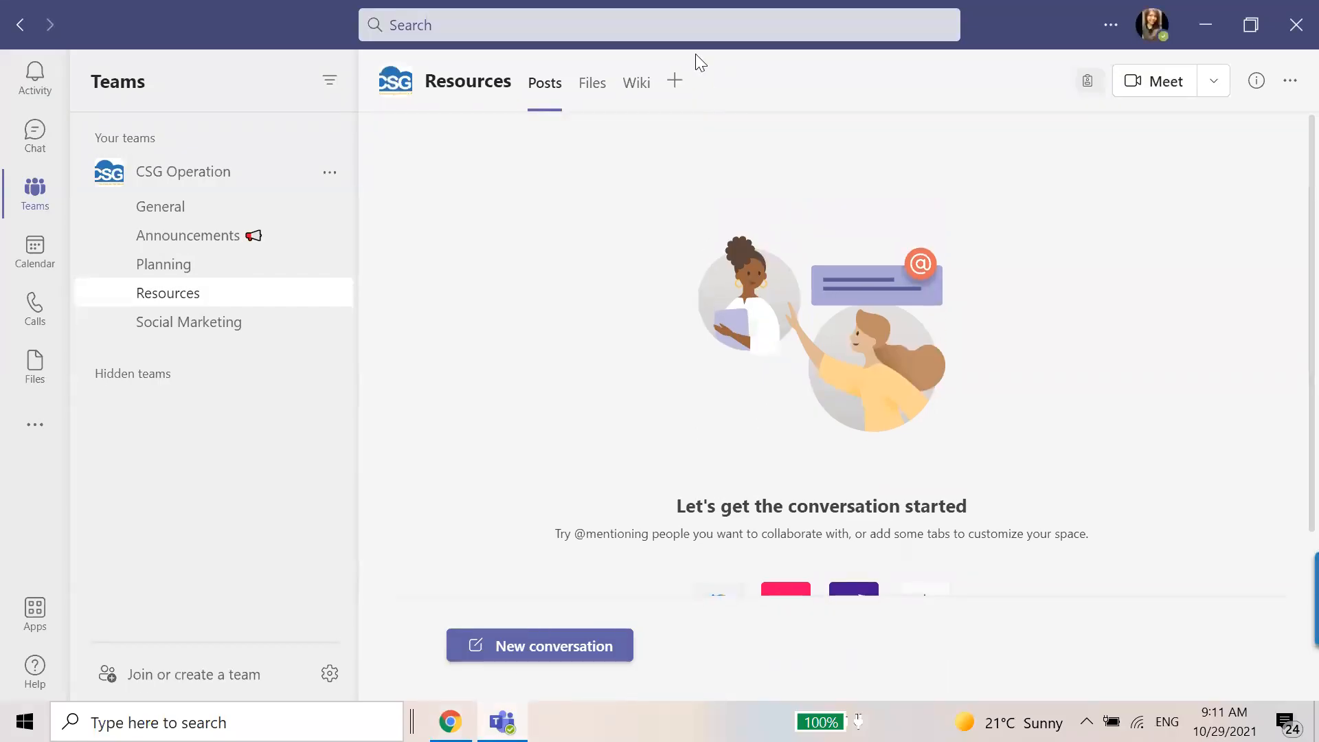
click(675, 83)
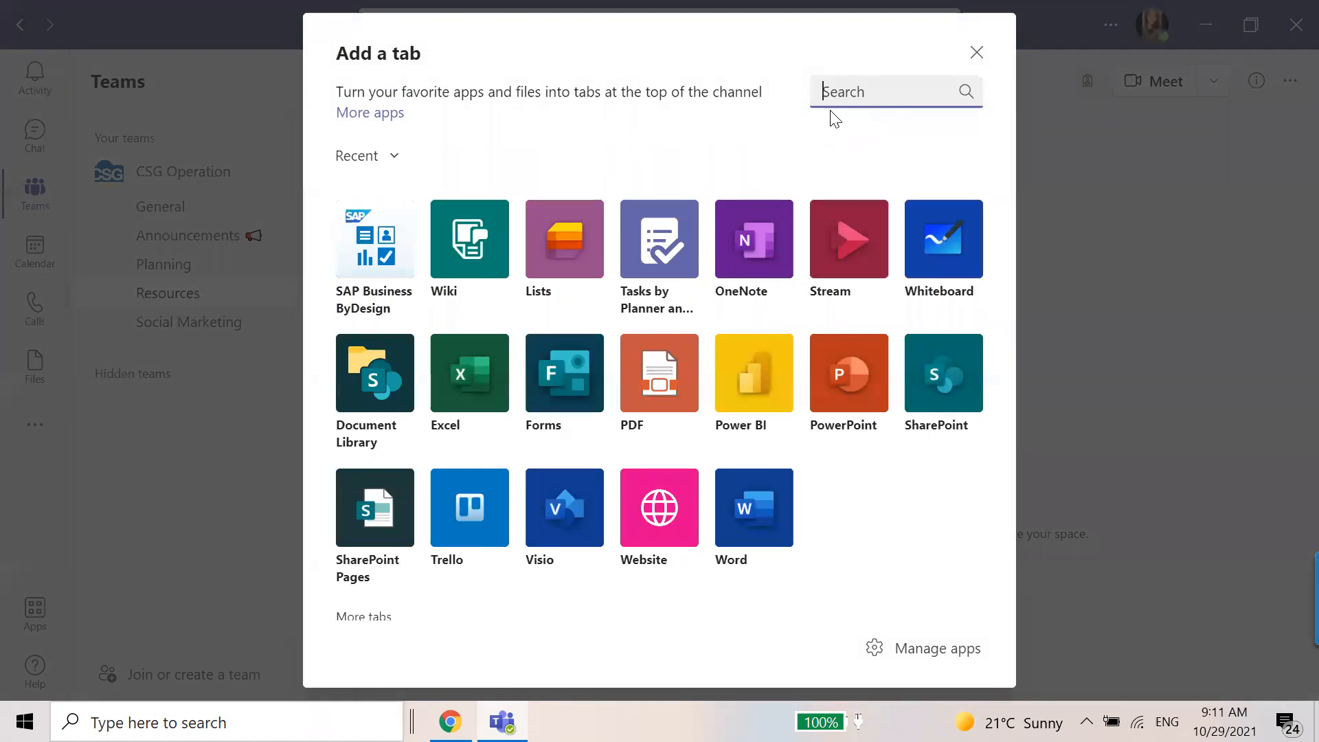
click(390, 277)
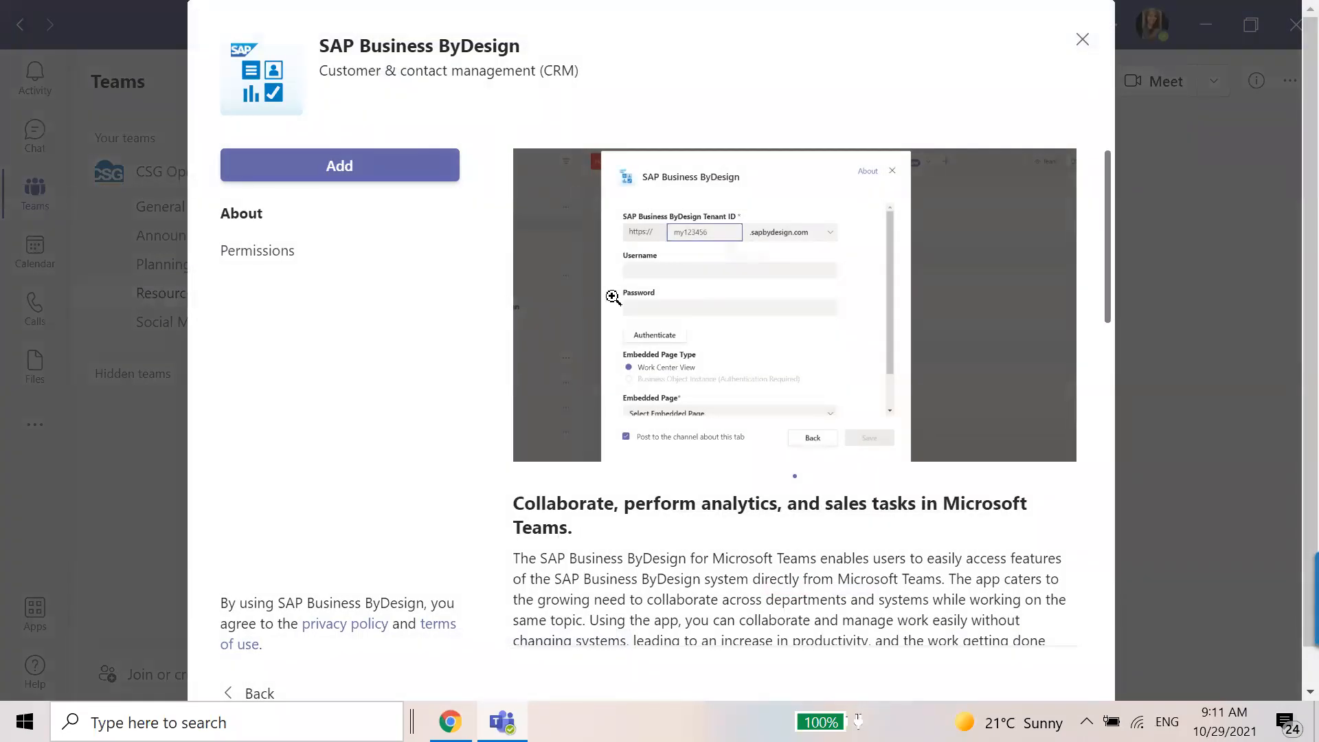
click(349, 178)
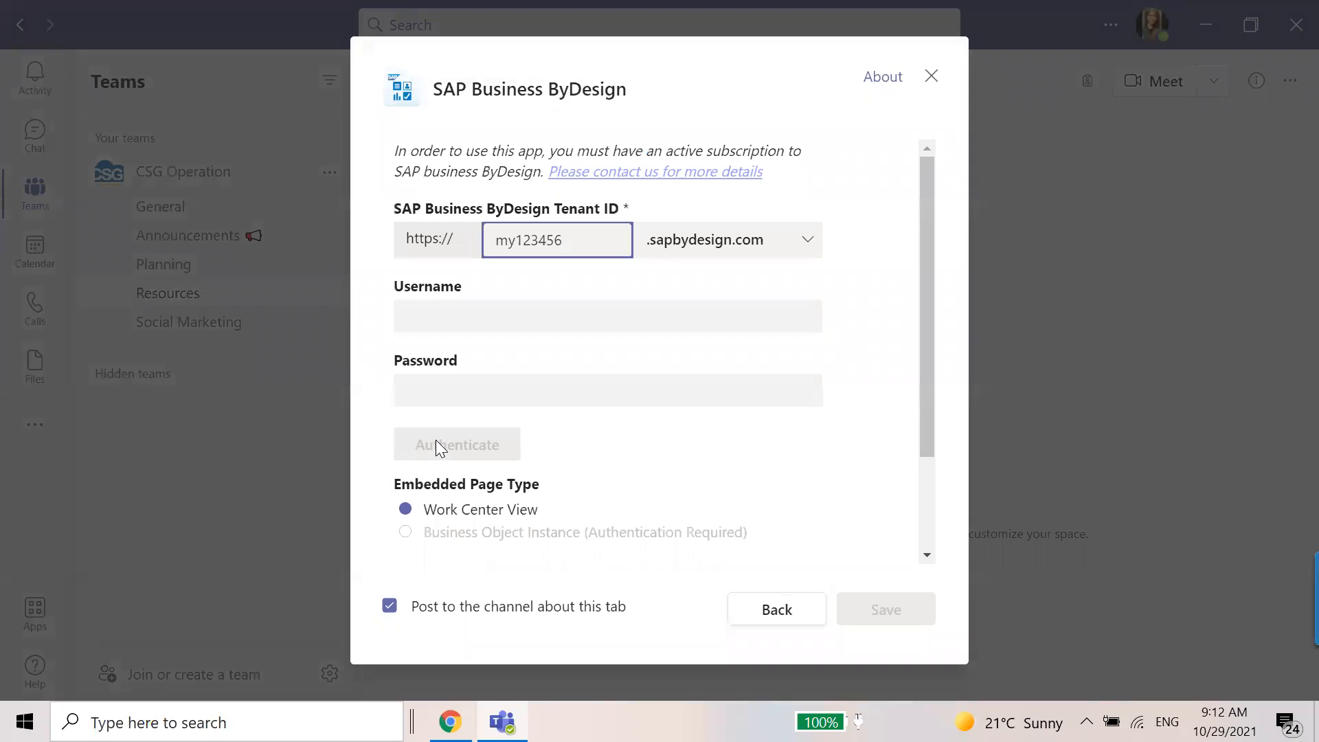
Set the SAP Business ByDesign tenant ID to my346178 and enter the account username and password.
click(551, 237)
text(my)
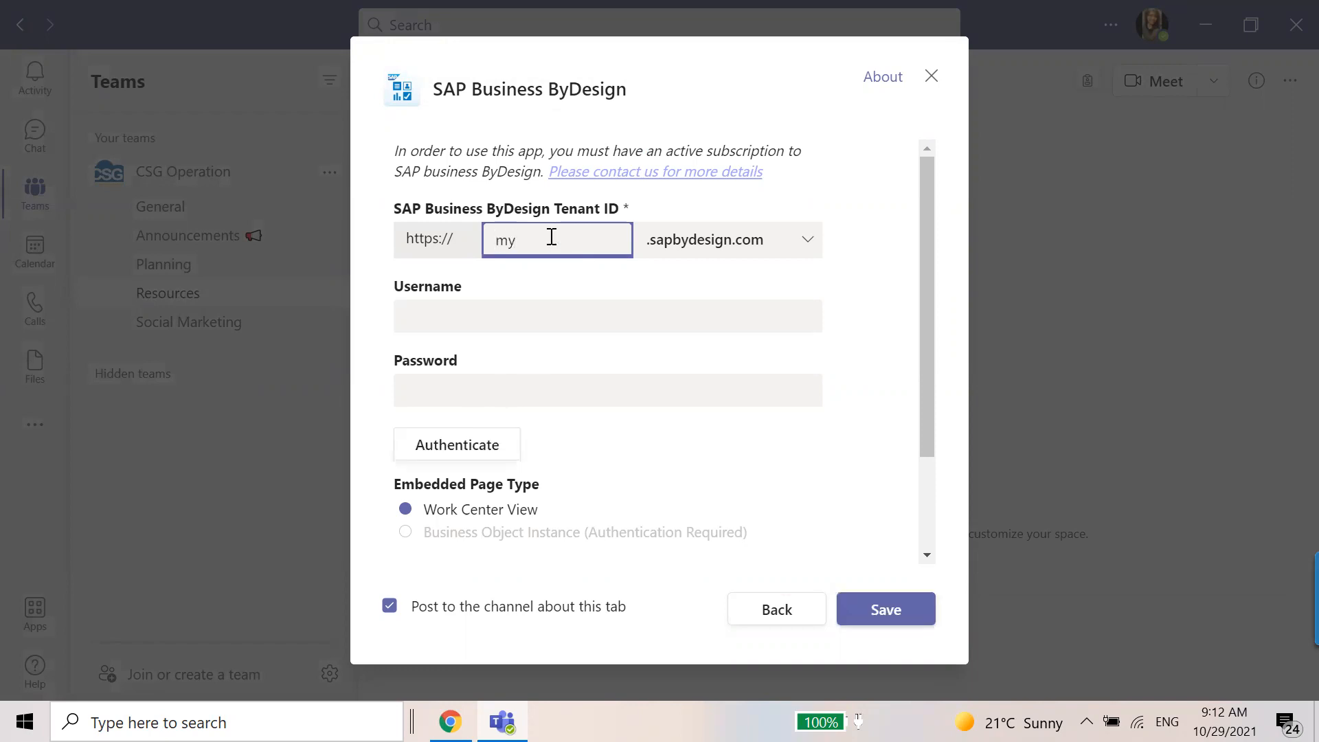
text(346128)
click(521, 316)
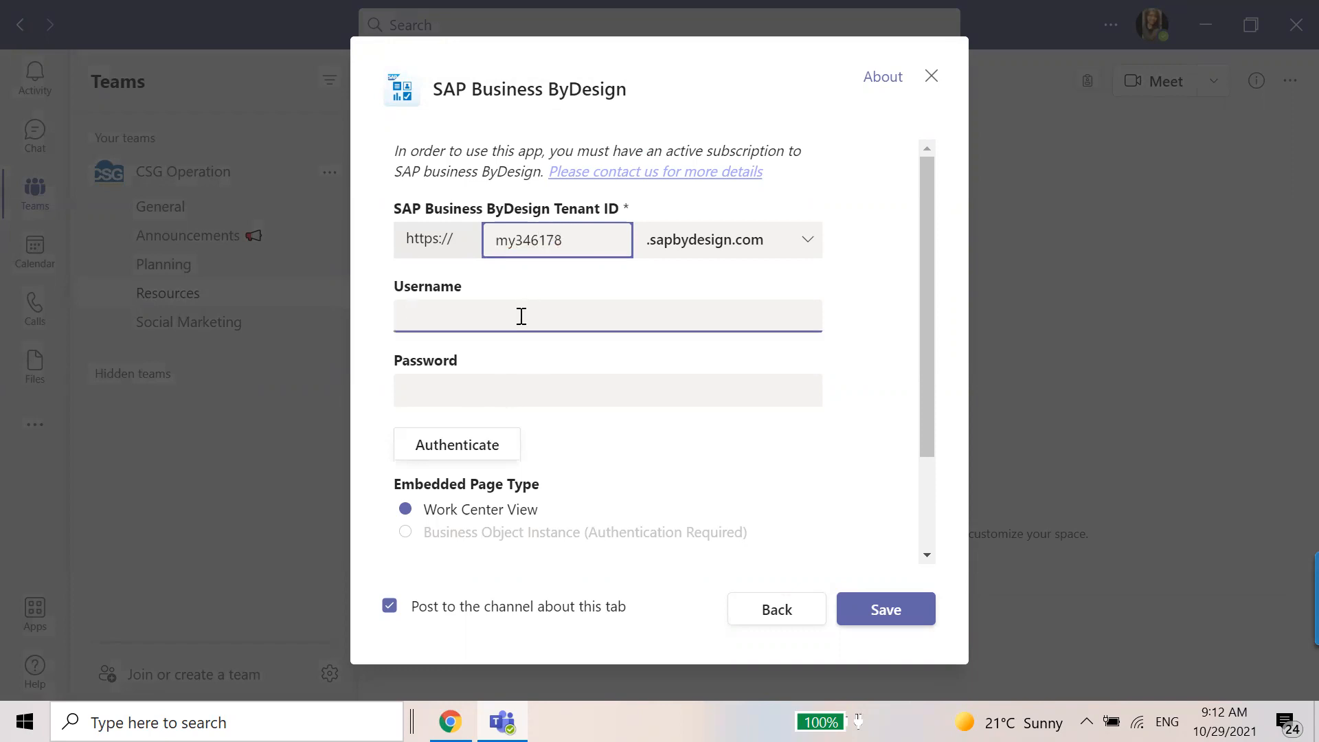
text(admincsg)
key(Tab)
text(********)
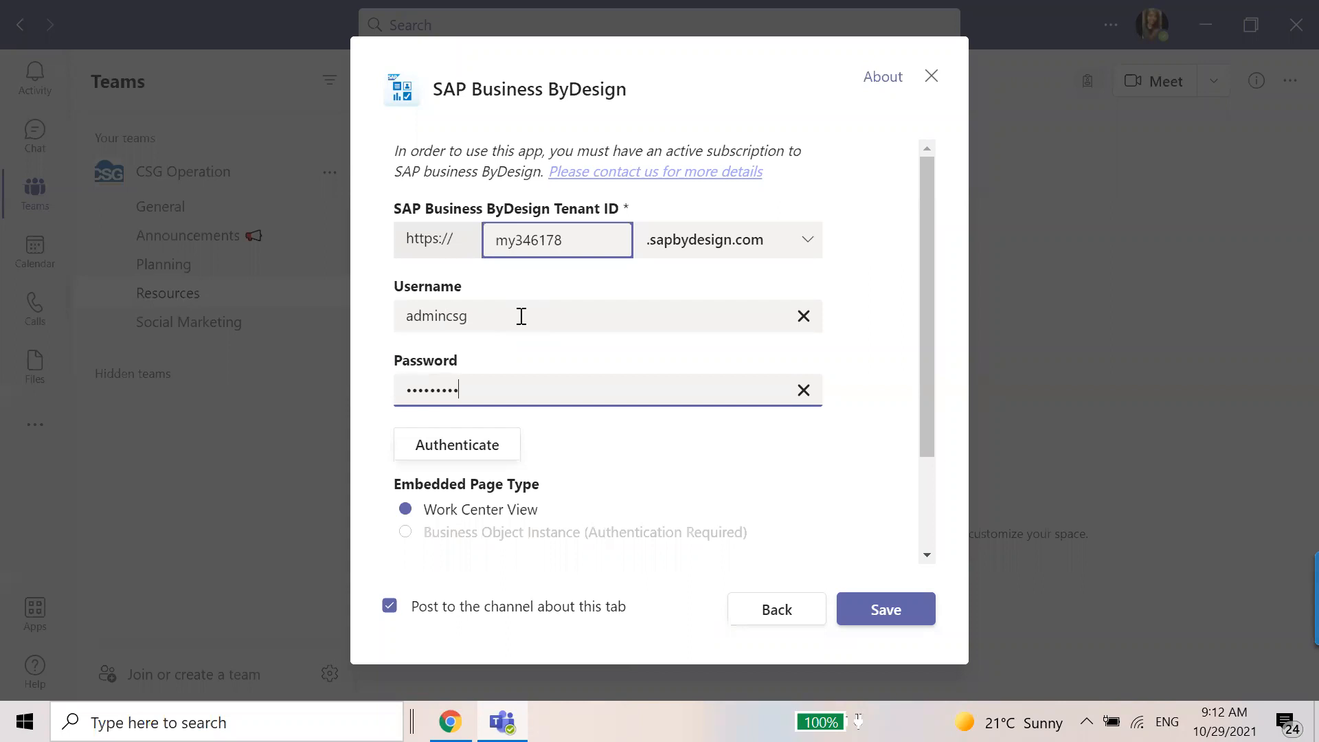
Set the embedded page to Dashboard List, name the Teams tab Dashboard, and save the tab.
scroll(536, 344, down, 3)
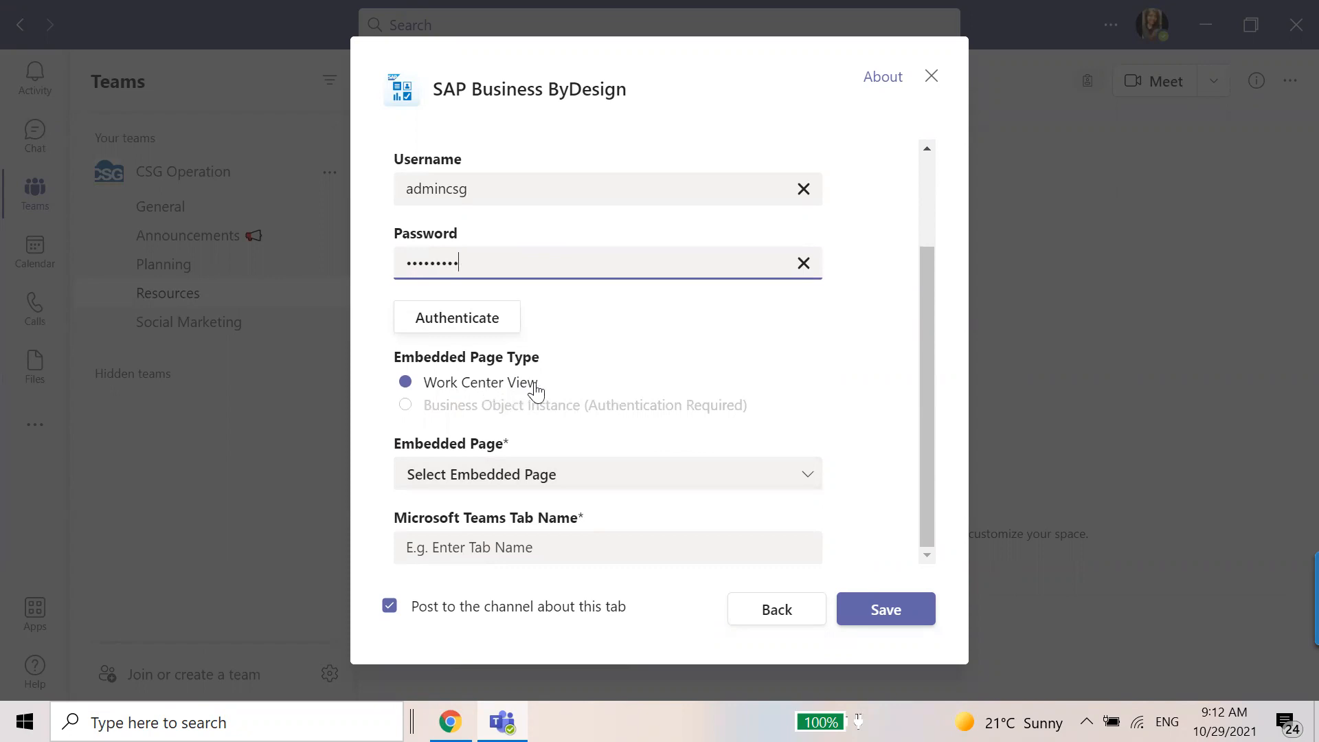
click(560, 408)
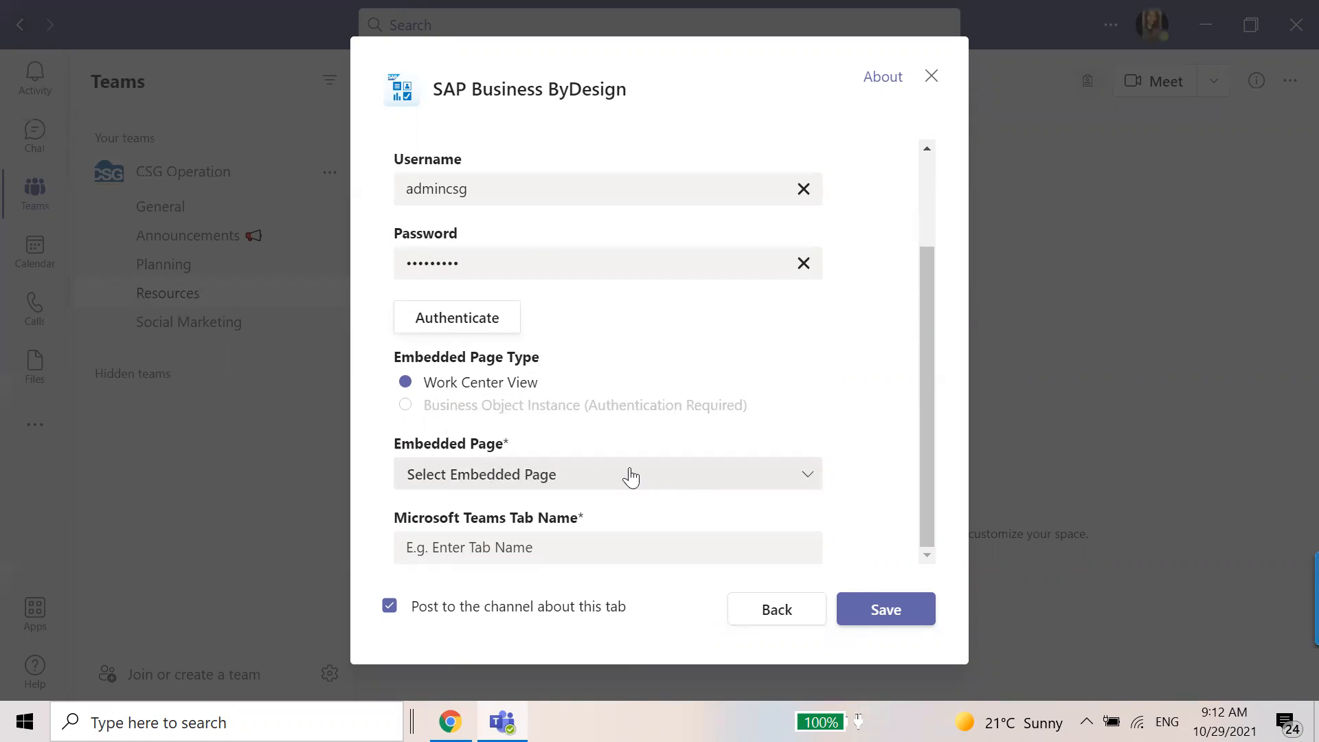
click(708, 482)
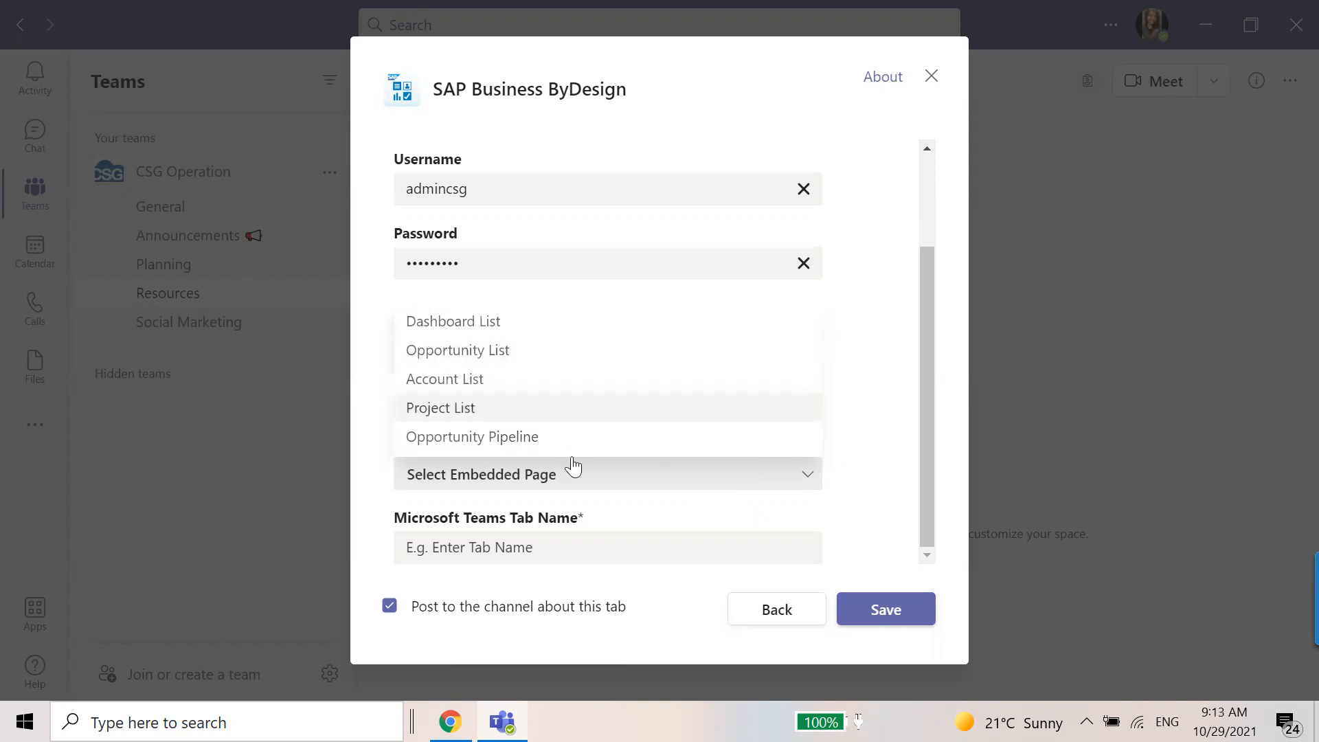
click(568, 329)
click(546, 550)
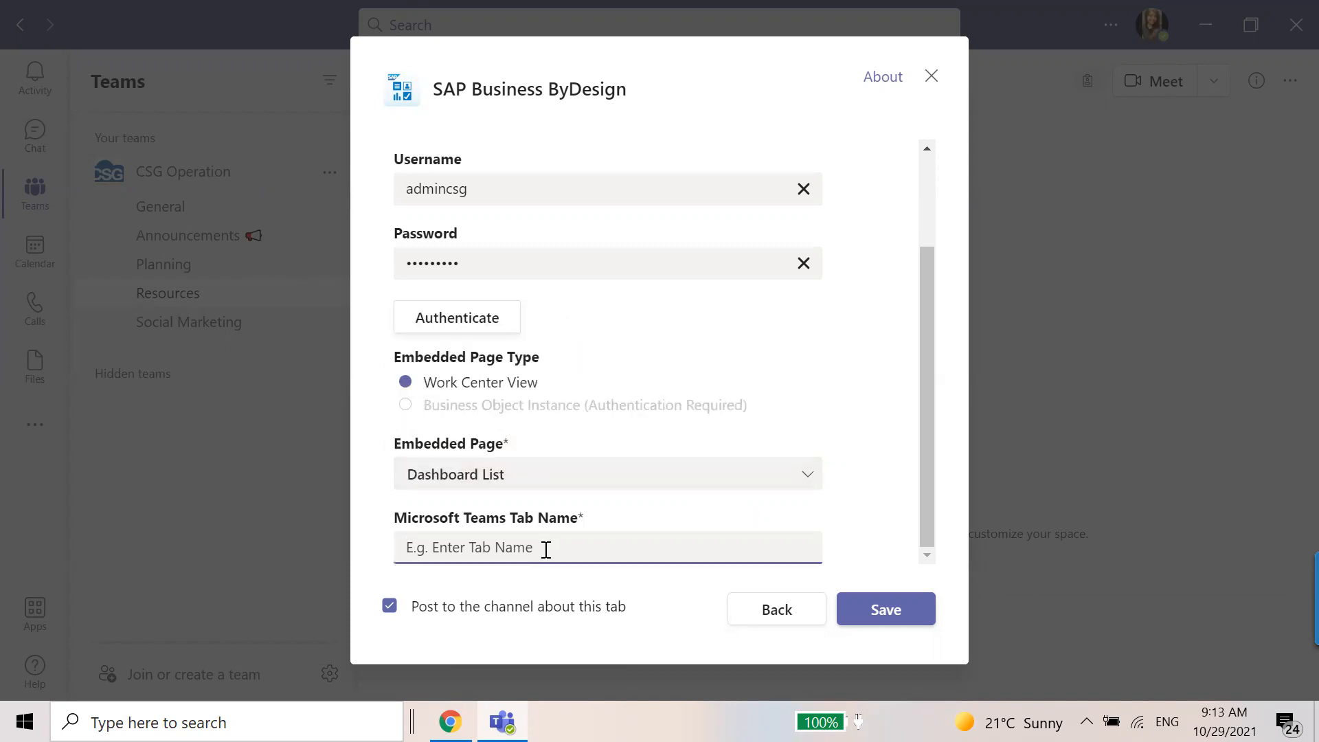
text(Dashboard)
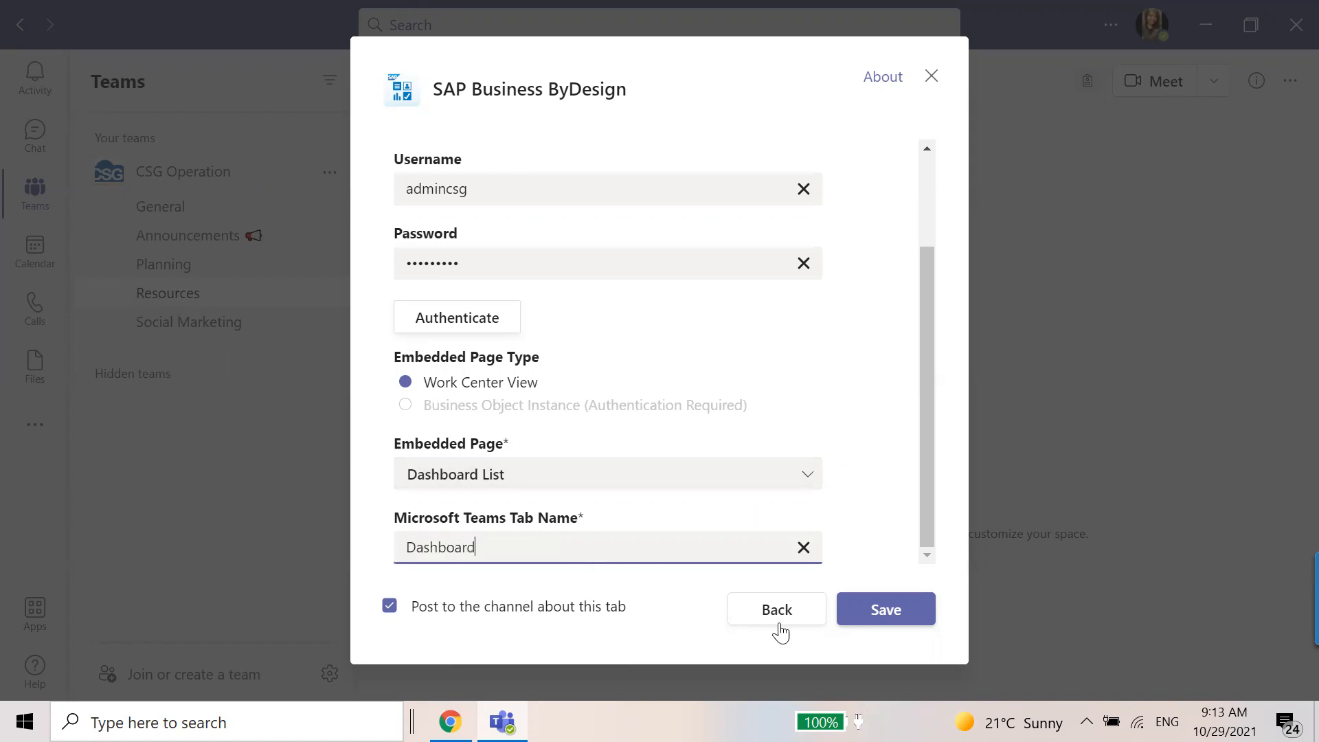
click(881, 617)
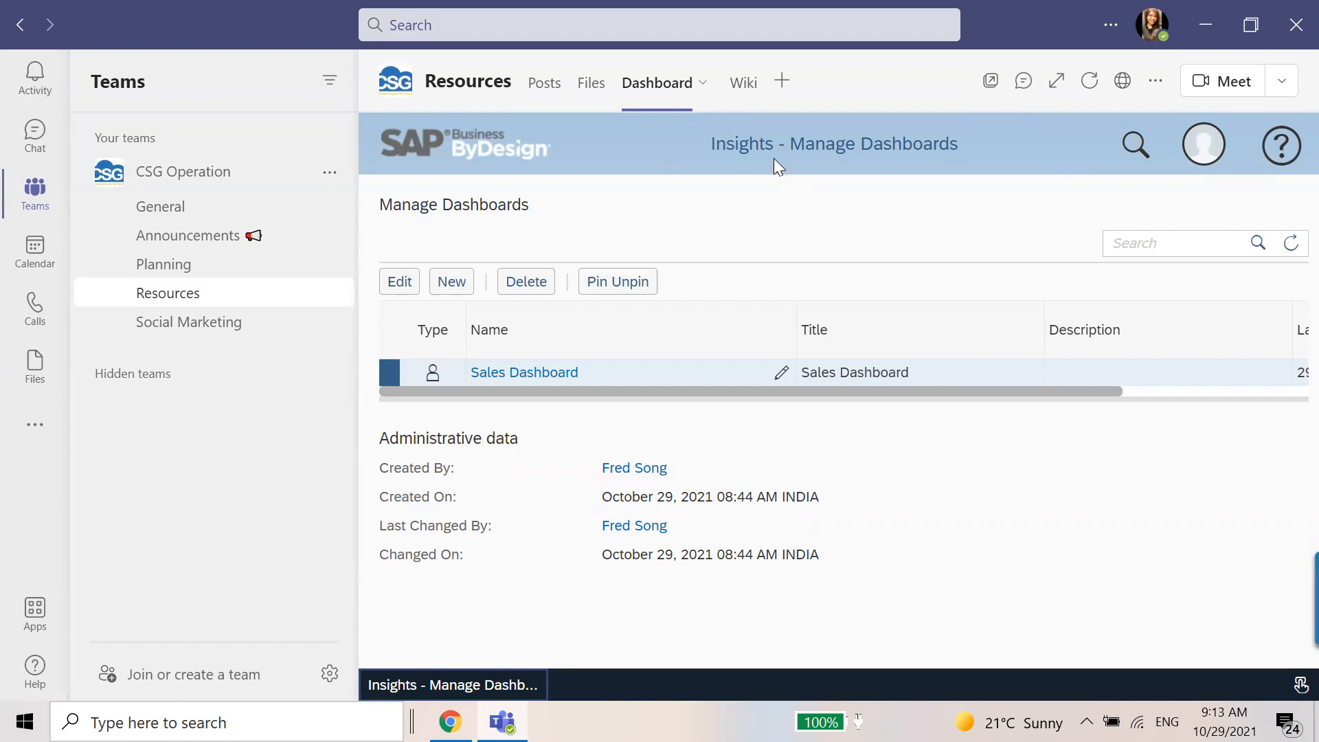
Open the Sales Dashboard, look through its sales documents, order volume and pipeline reports, and close it.
click(524, 374)
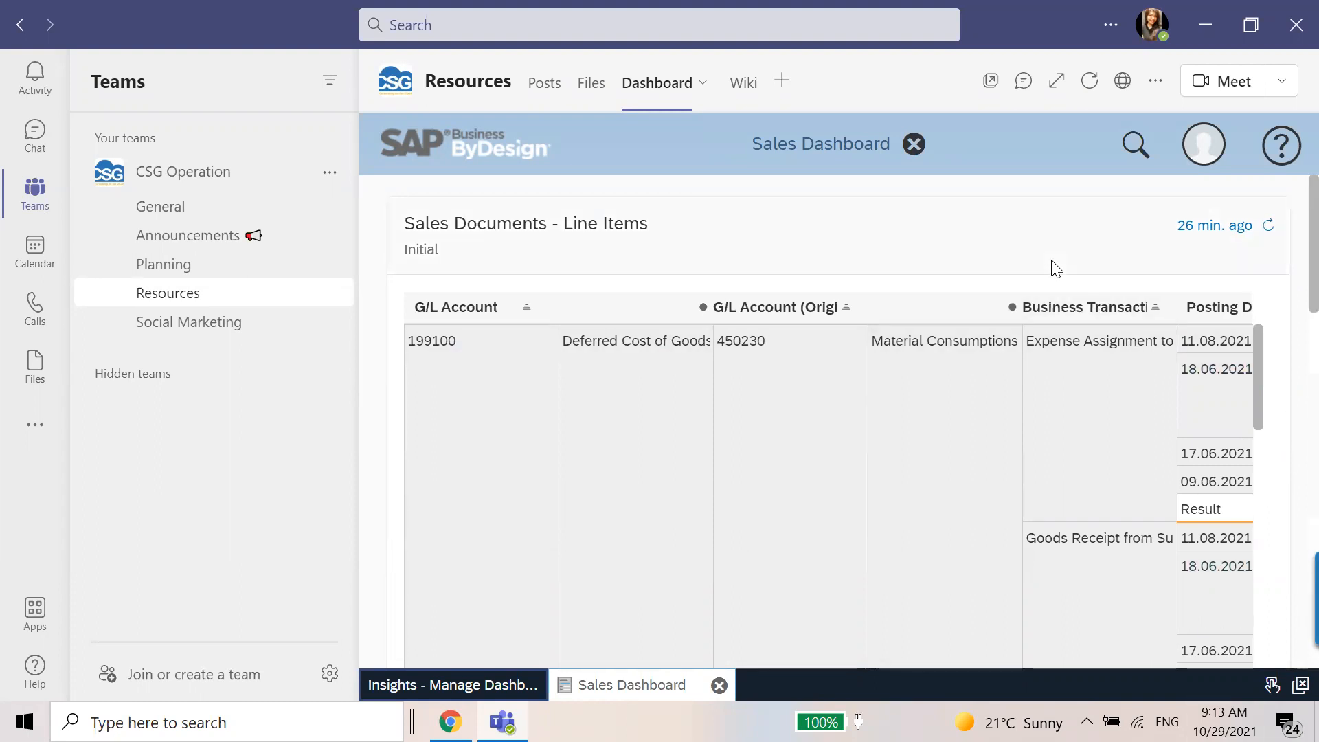
scroll(1108, 350, down, 10)
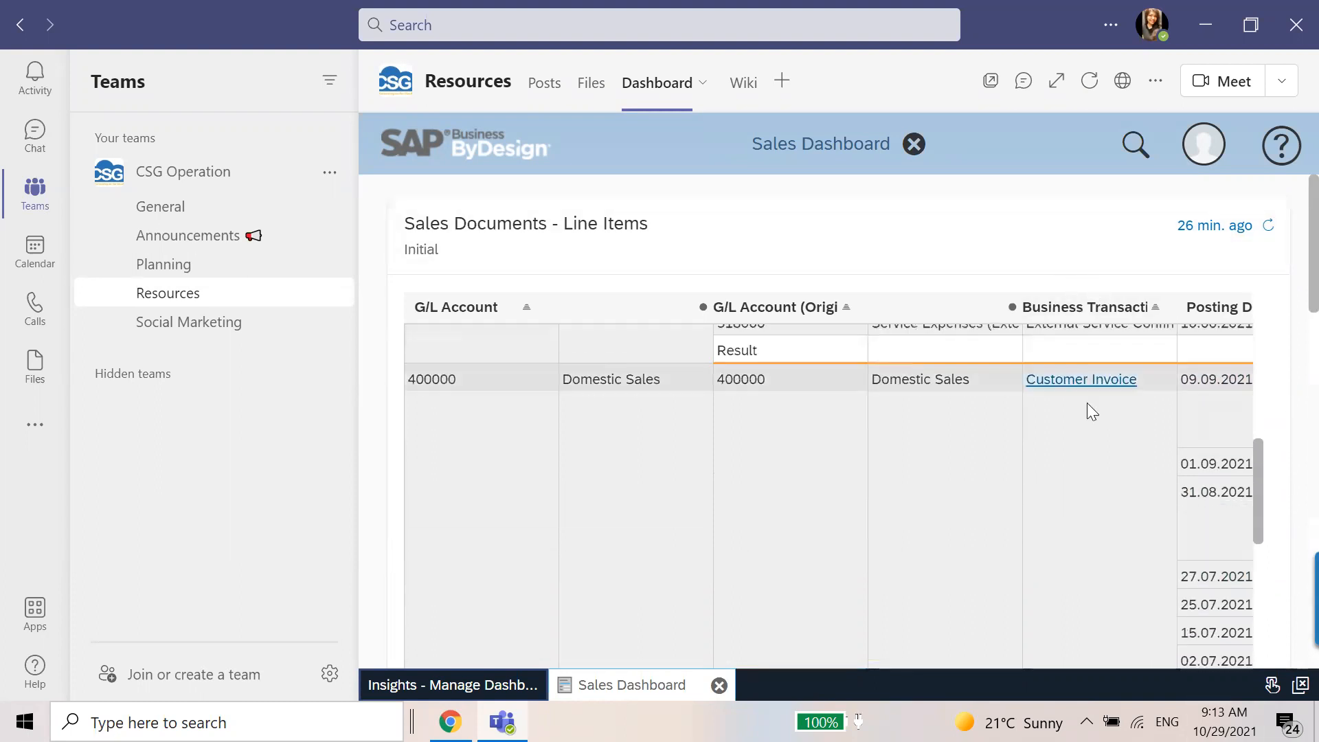
scroll(1268, 447, down, 10)
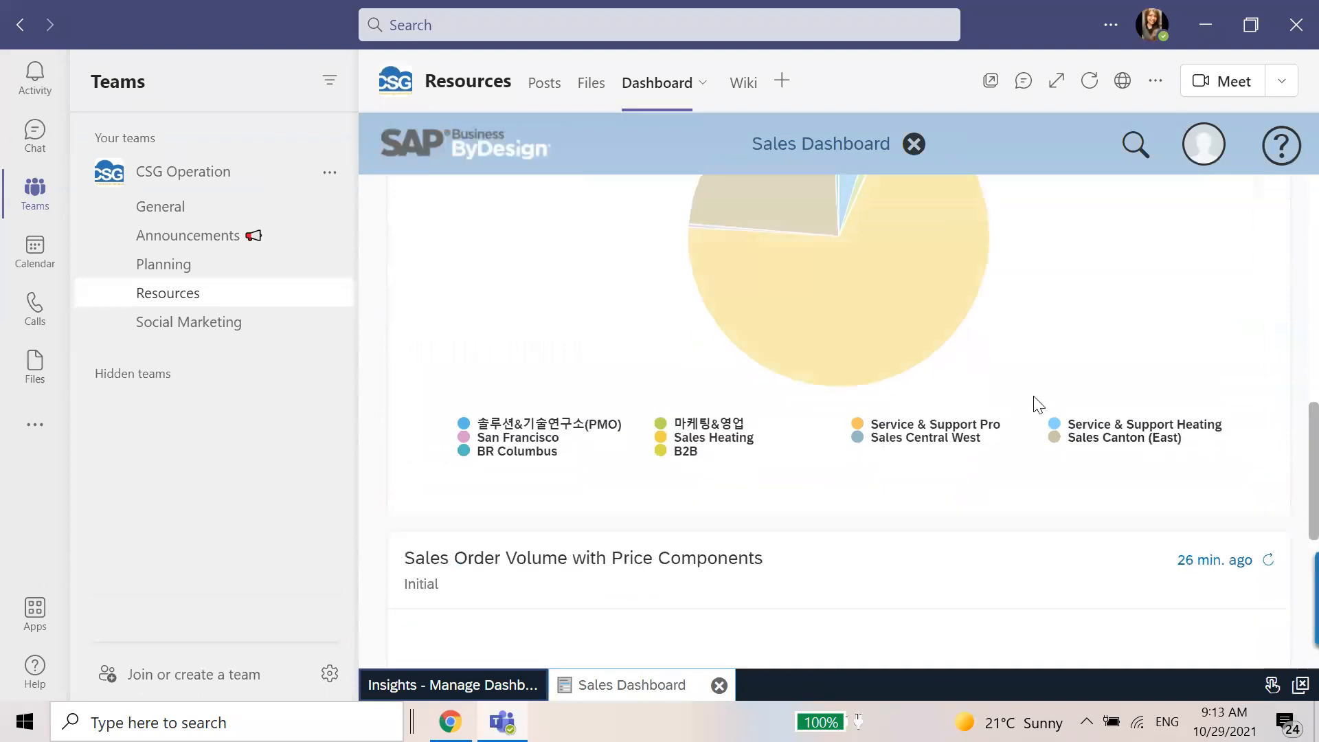
scroll(1037, 406, up, 4)
scroll(1035, 405, down, 4)
scroll(1034, 404, up, 3)
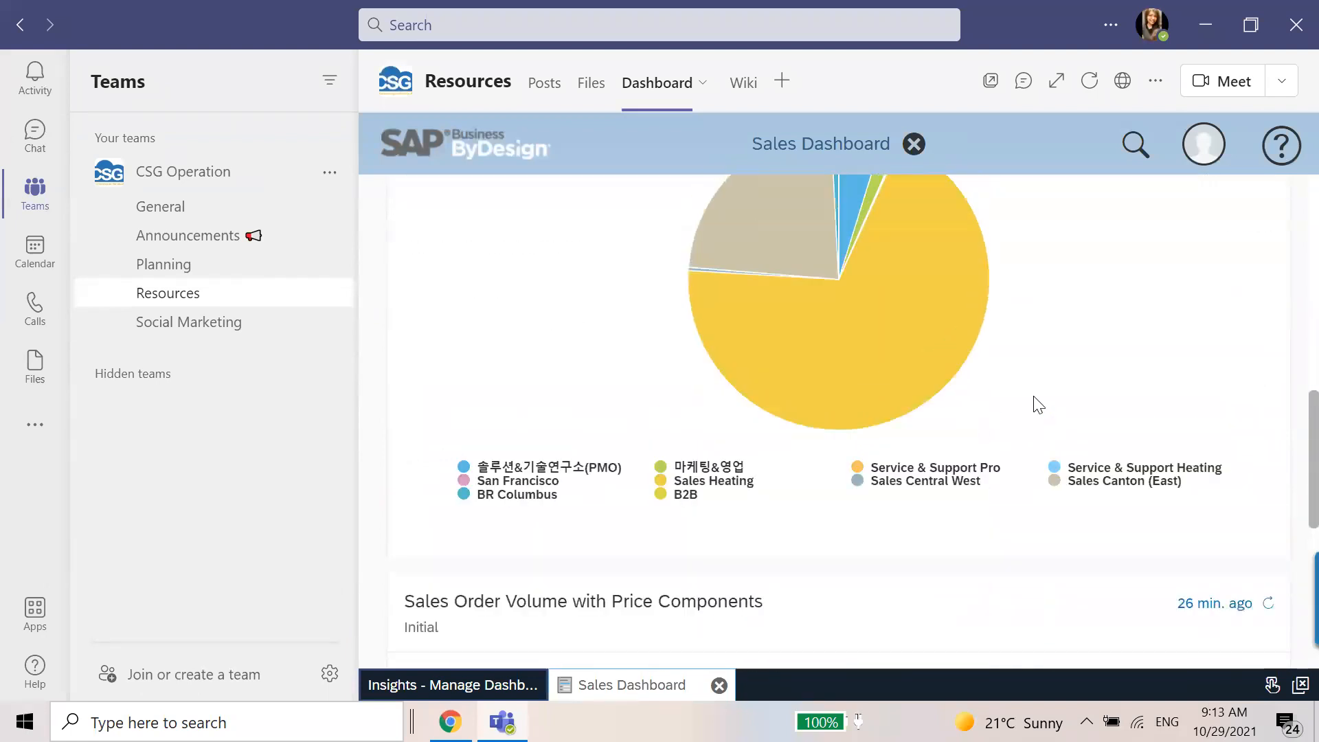
scroll(1027, 436, down, 5)
scroll(1022, 429, down, 3)
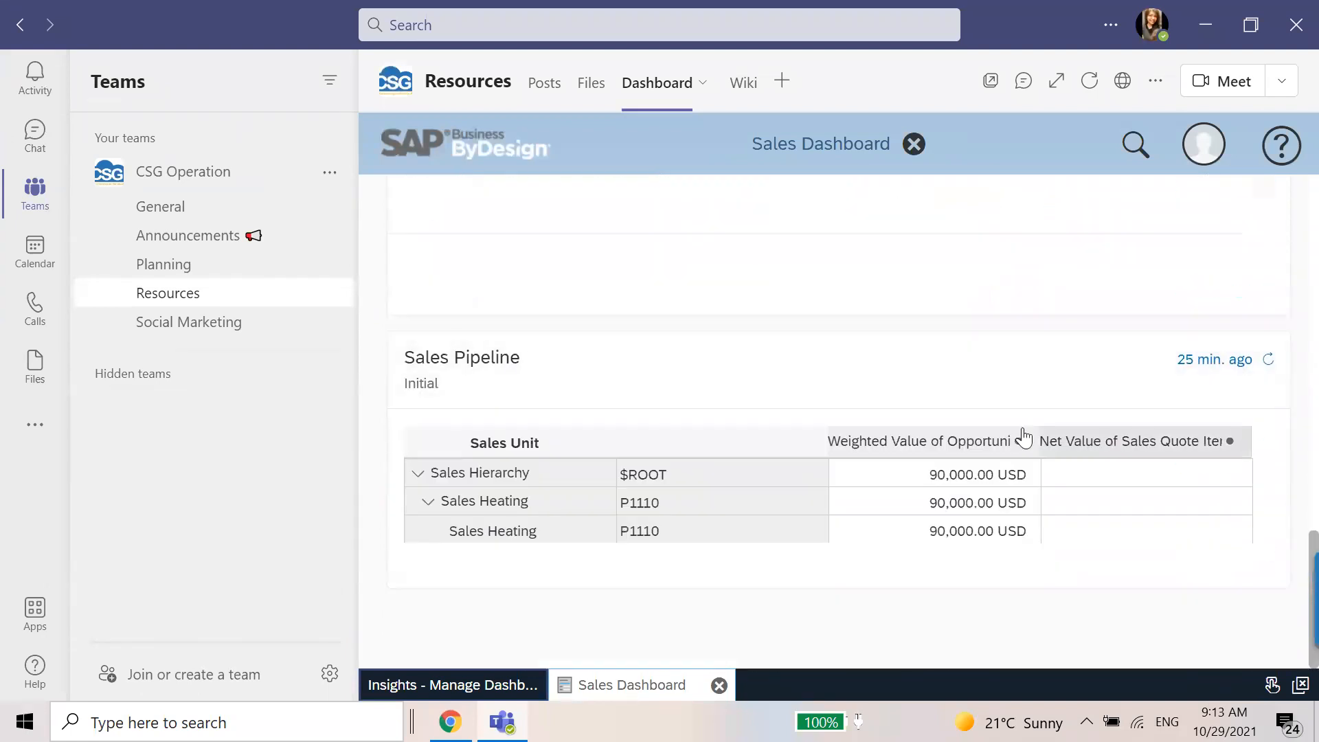
scroll(1044, 459, up, 10)
scroll(1049, 462, up, 3)
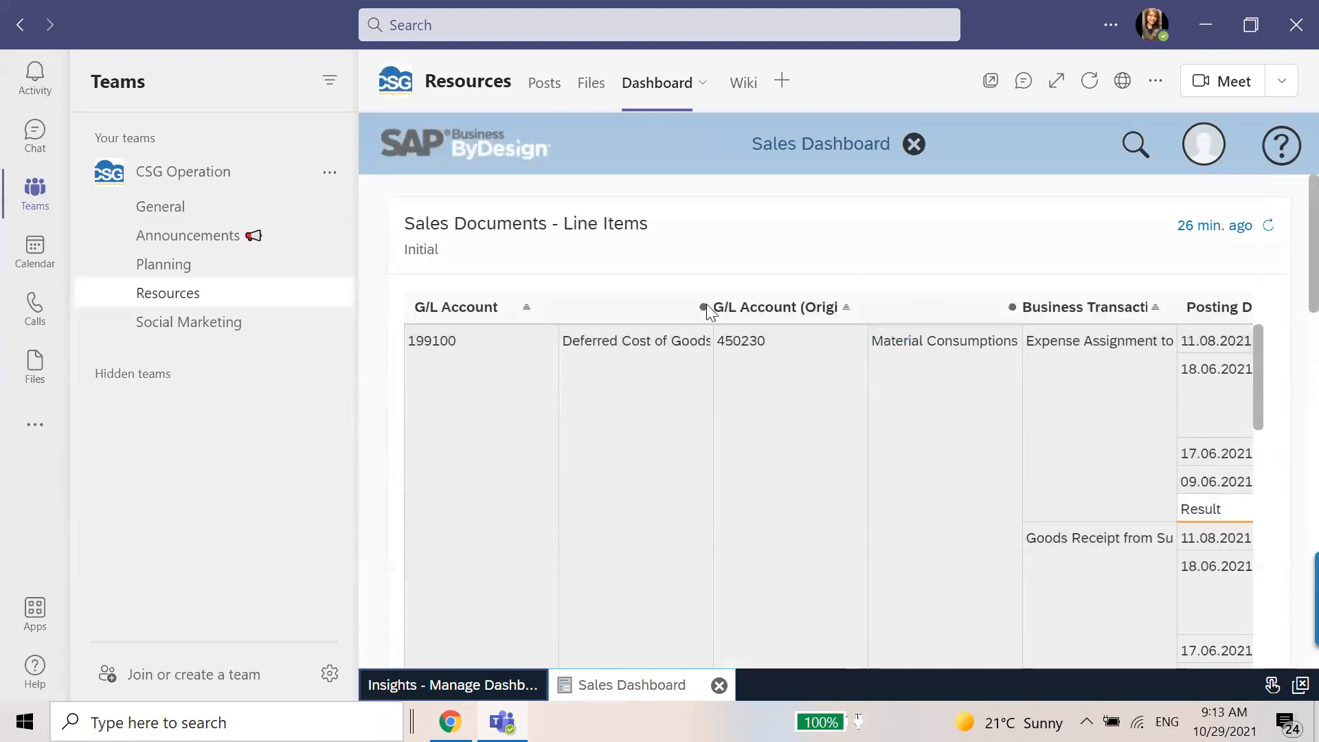
click(914, 145)
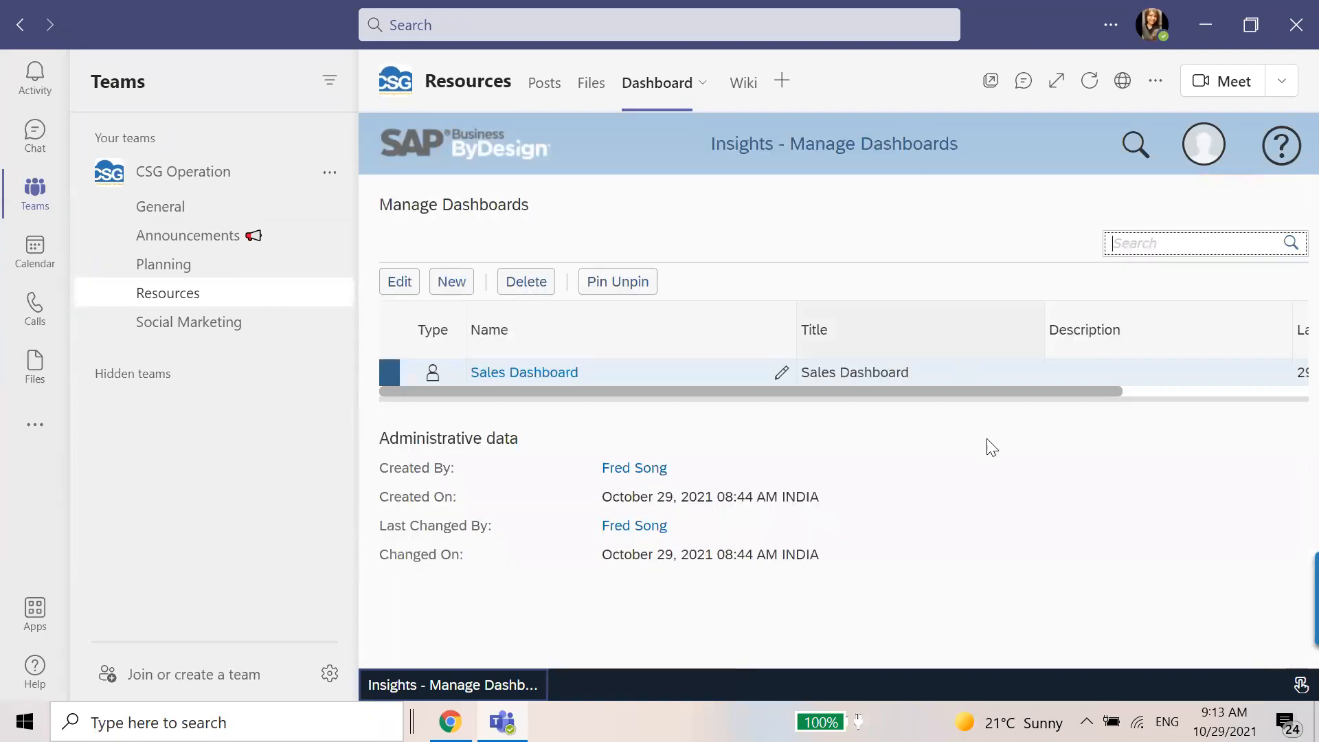
Resave the Sales Dashboard's properties without changes, and open the dashboard in personalization mode.
click(398, 280)
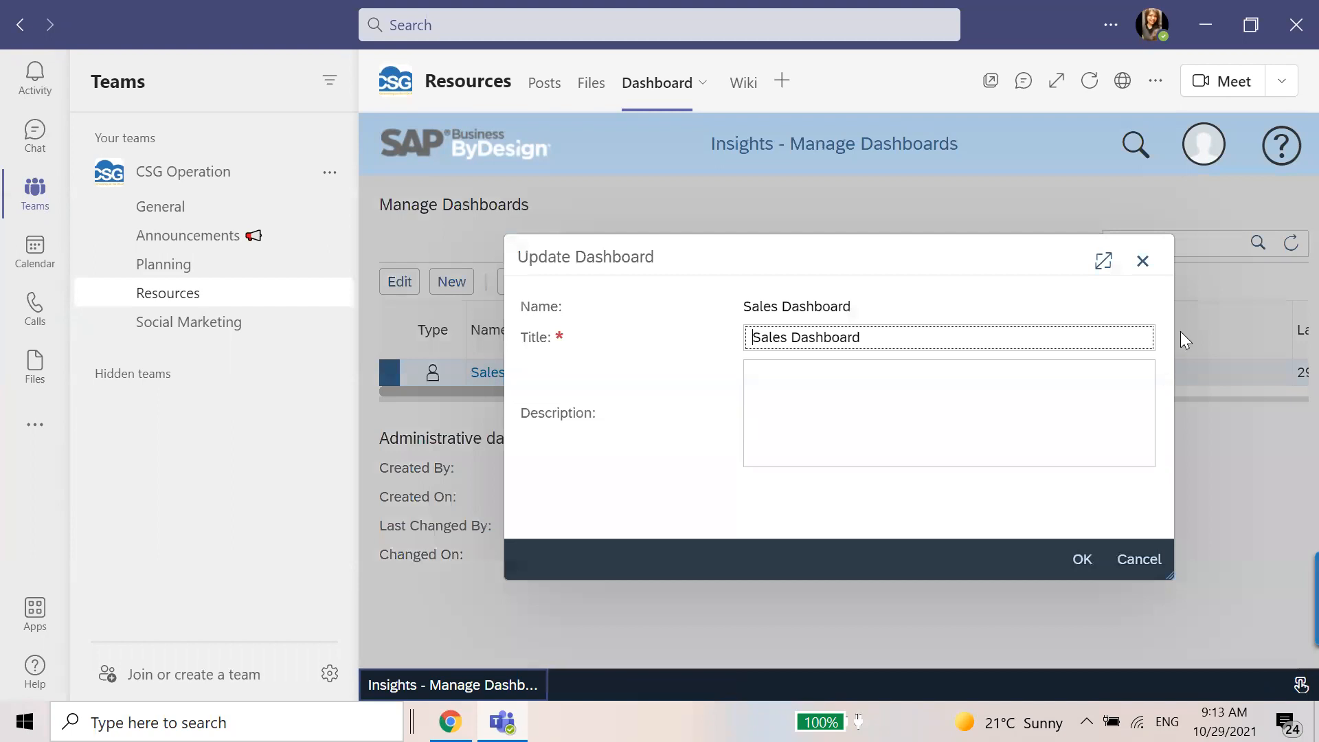
click(1083, 558)
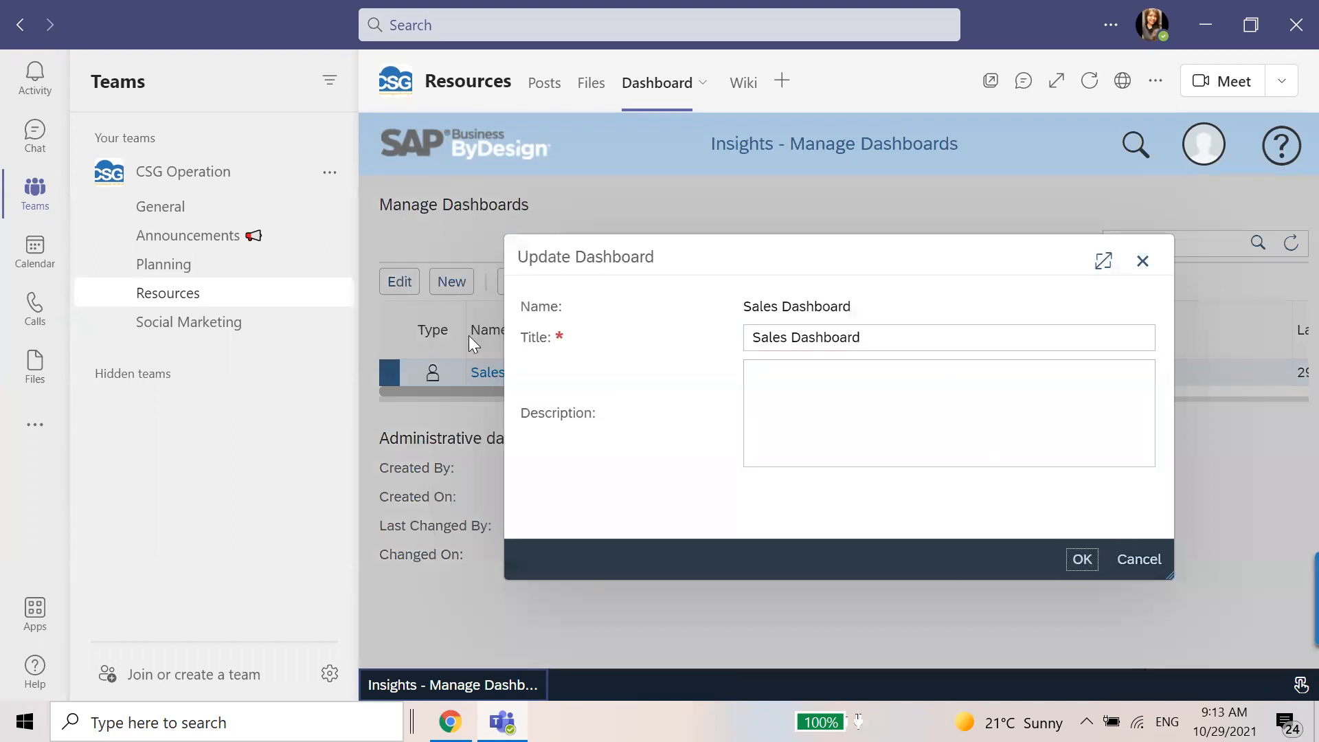
click(495, 373)
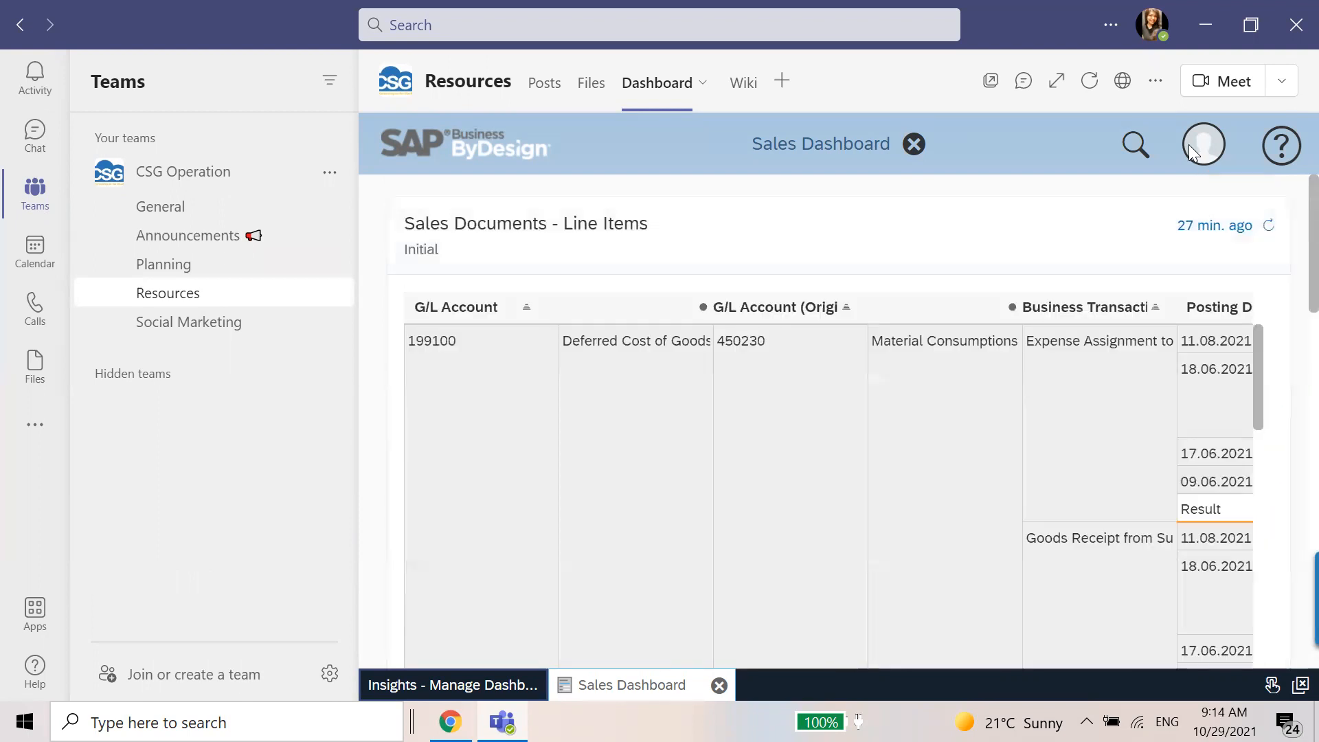
click(1192, 152)
click(1166, 181)
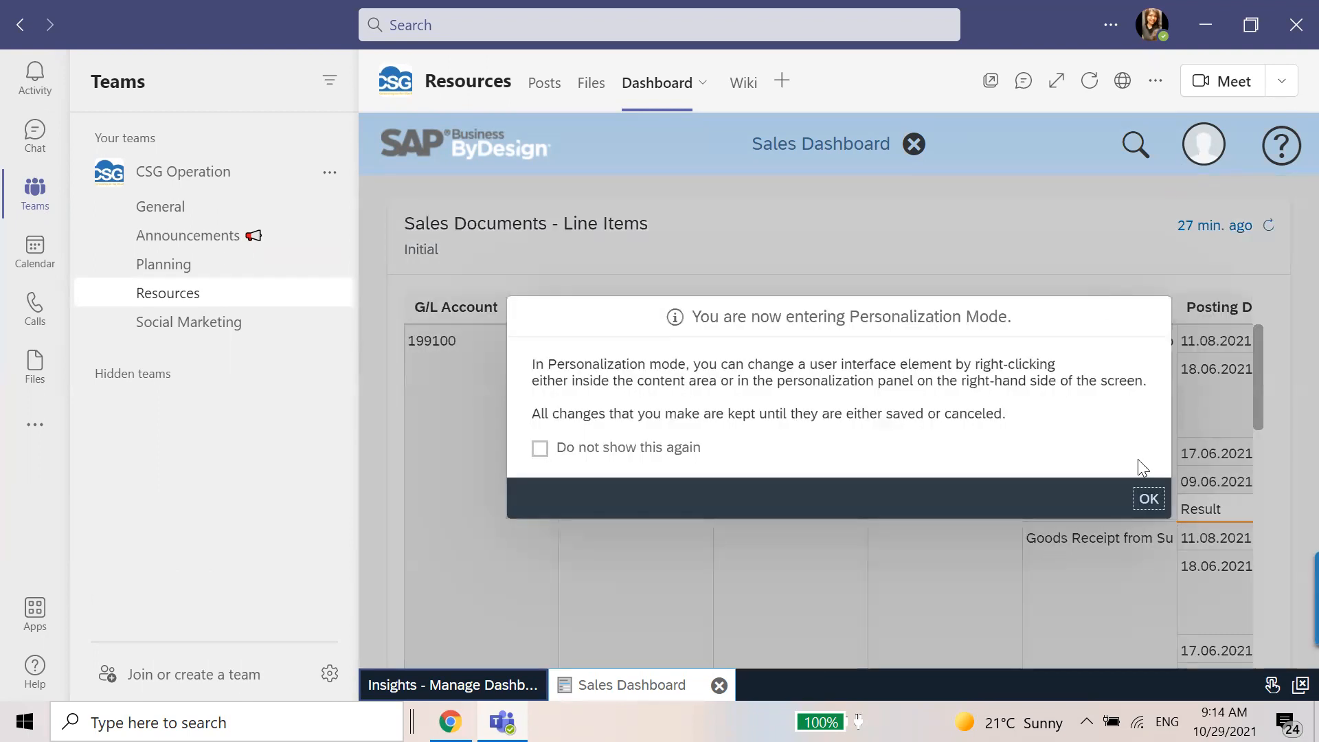
click(1149, 500)
Open the gallery for adding dashboard content, browse the Mashup, KPI, Report, Quick Link and Embedded List categories, and cancel.
scroll(873, 436, down, 5)
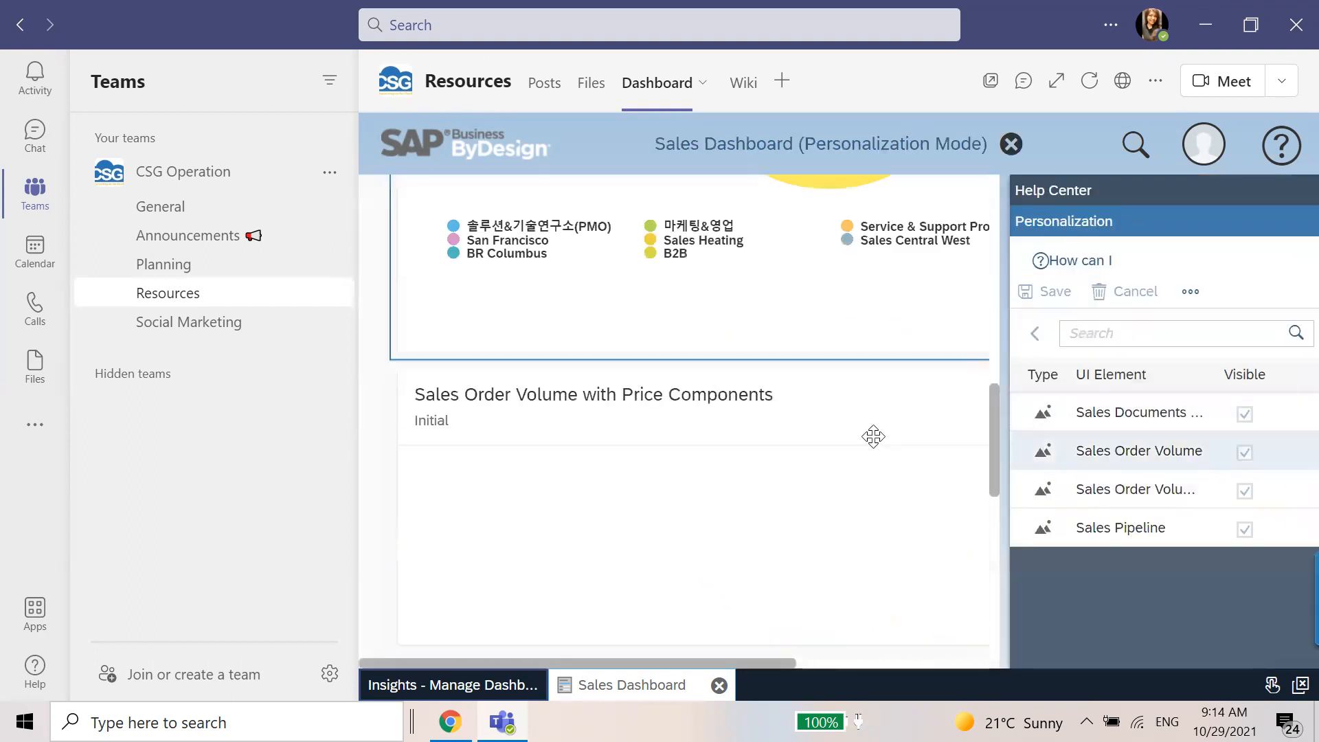
scroll(873, 436, down, 3)
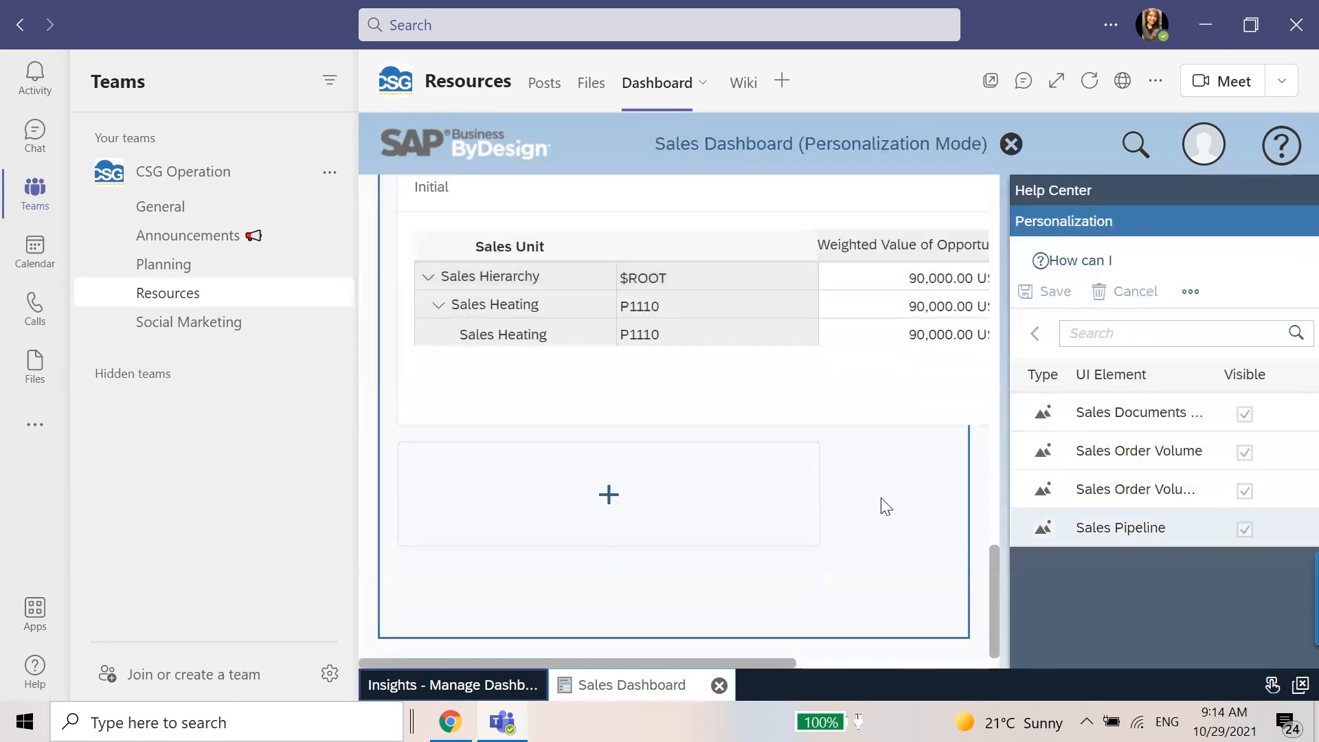
click(624, 512)
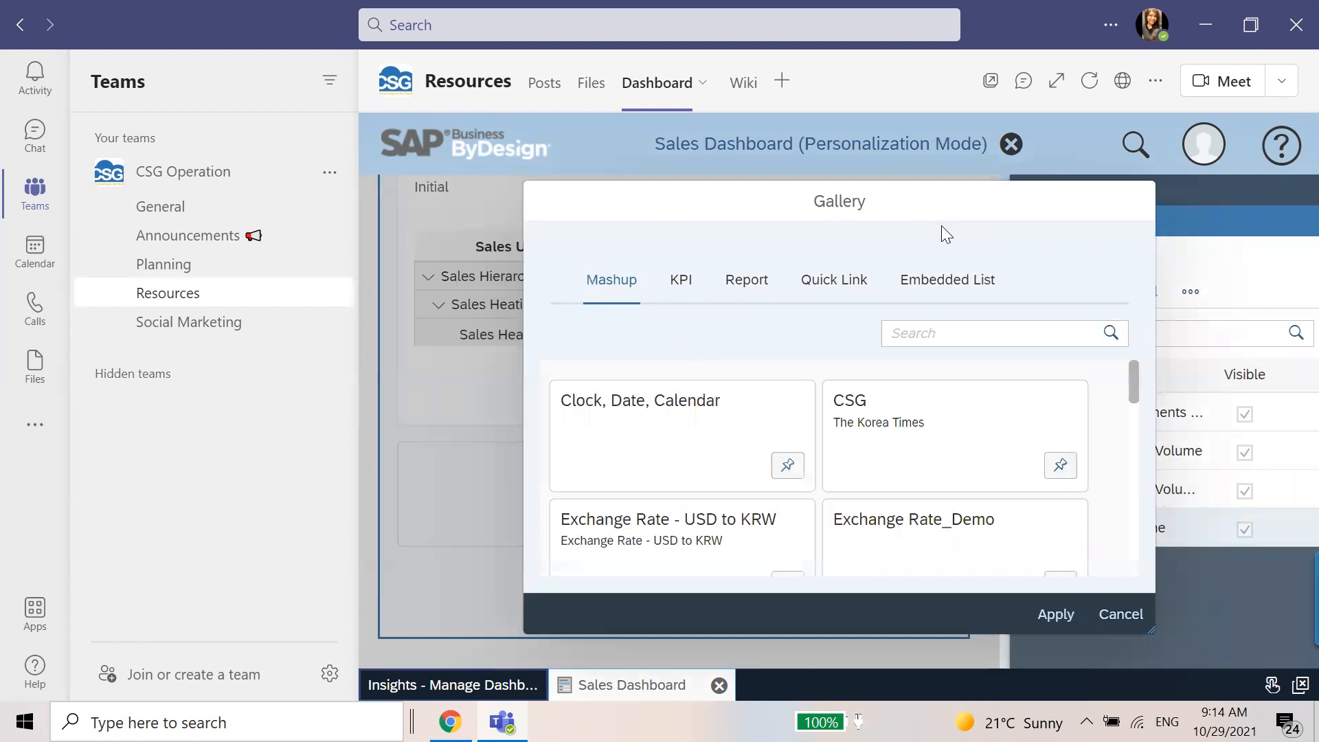
click(684, 295)
click(753, 288)
click(851, 285)
click(937, 274)
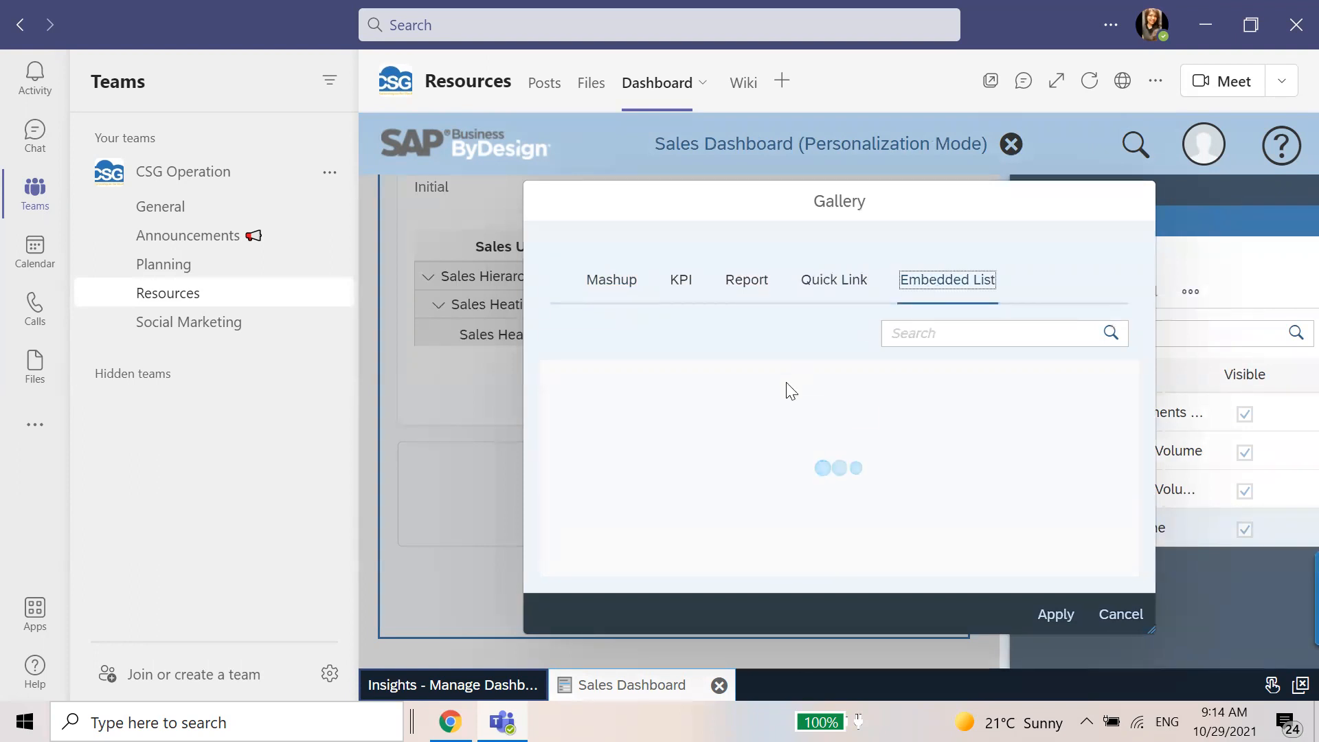
click(608, 288)
click(680, 279)
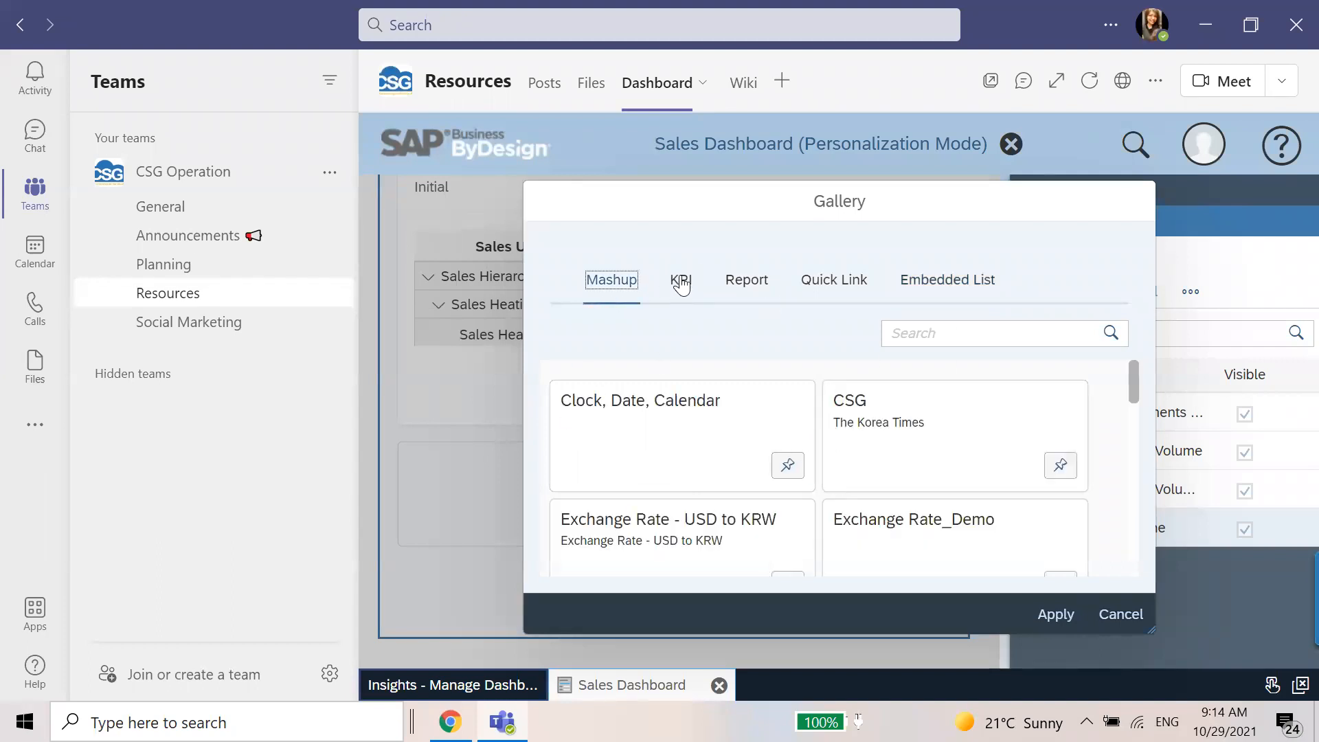
click(1124, 622)
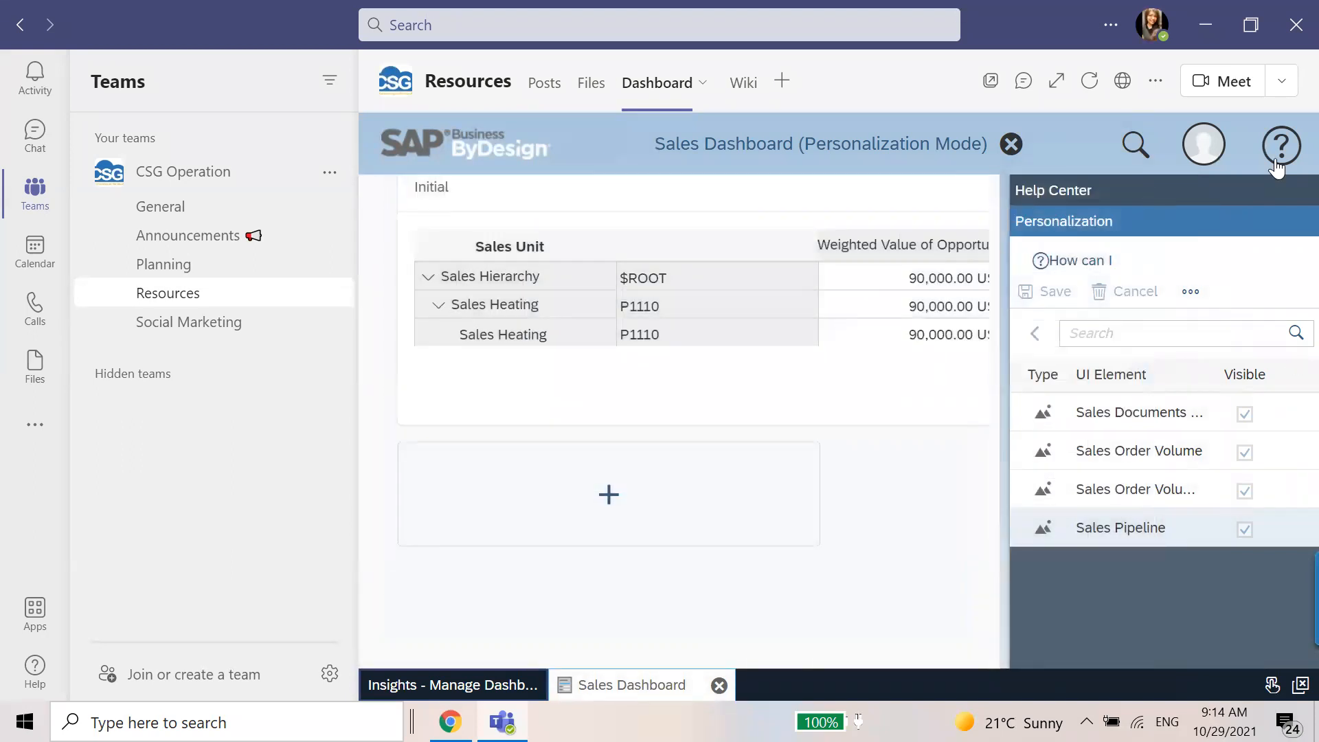
End personalization mode and close the Sales Dashboard.
click(1202, 139)
click(1179, 184)
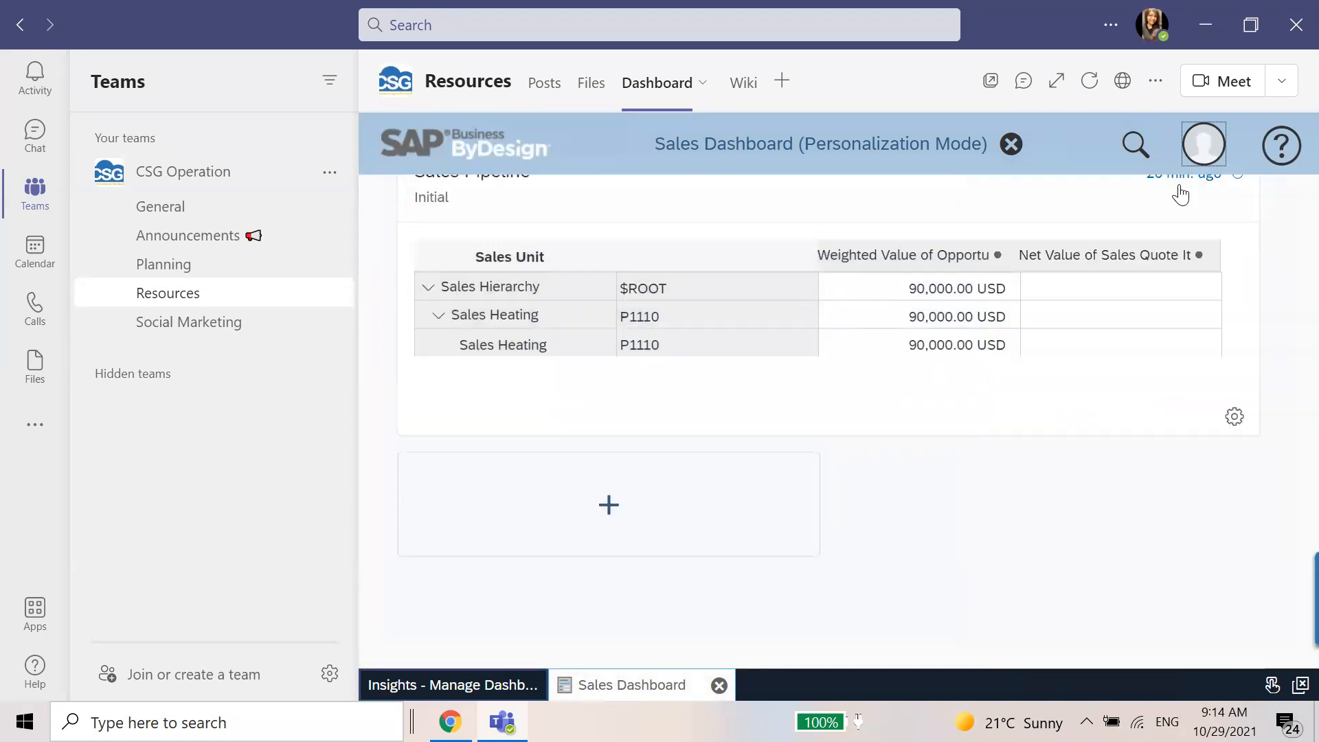
click(914, 144)
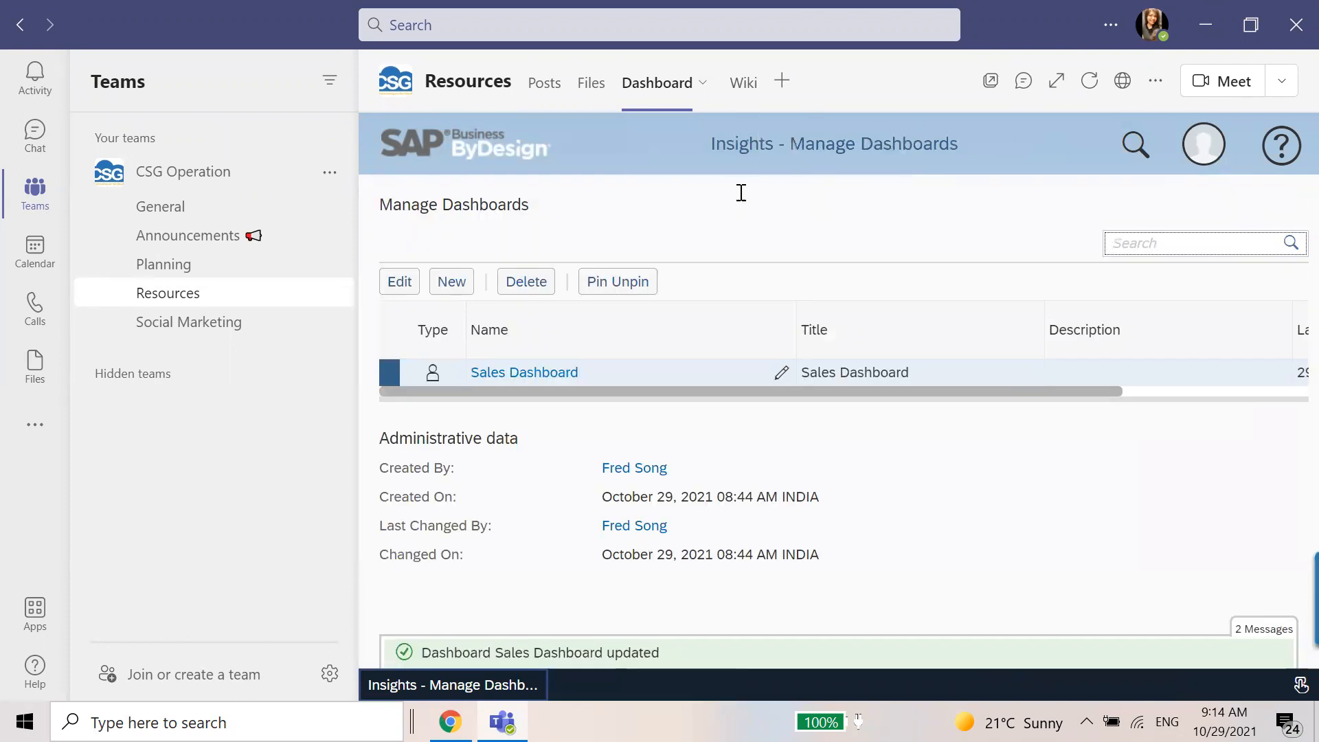
Add the SAP Business ByDesign app as another tab in the Resources channel.
click(783, 82)
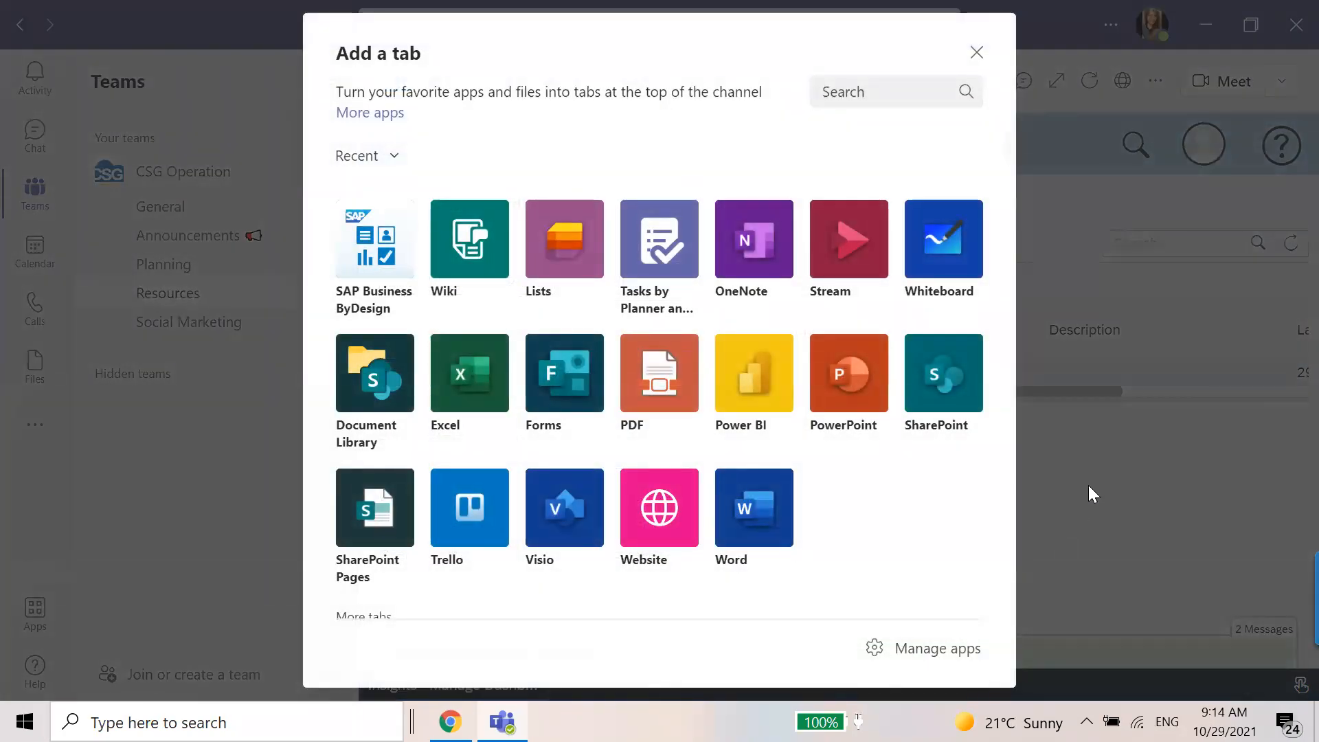
click(976, 52)
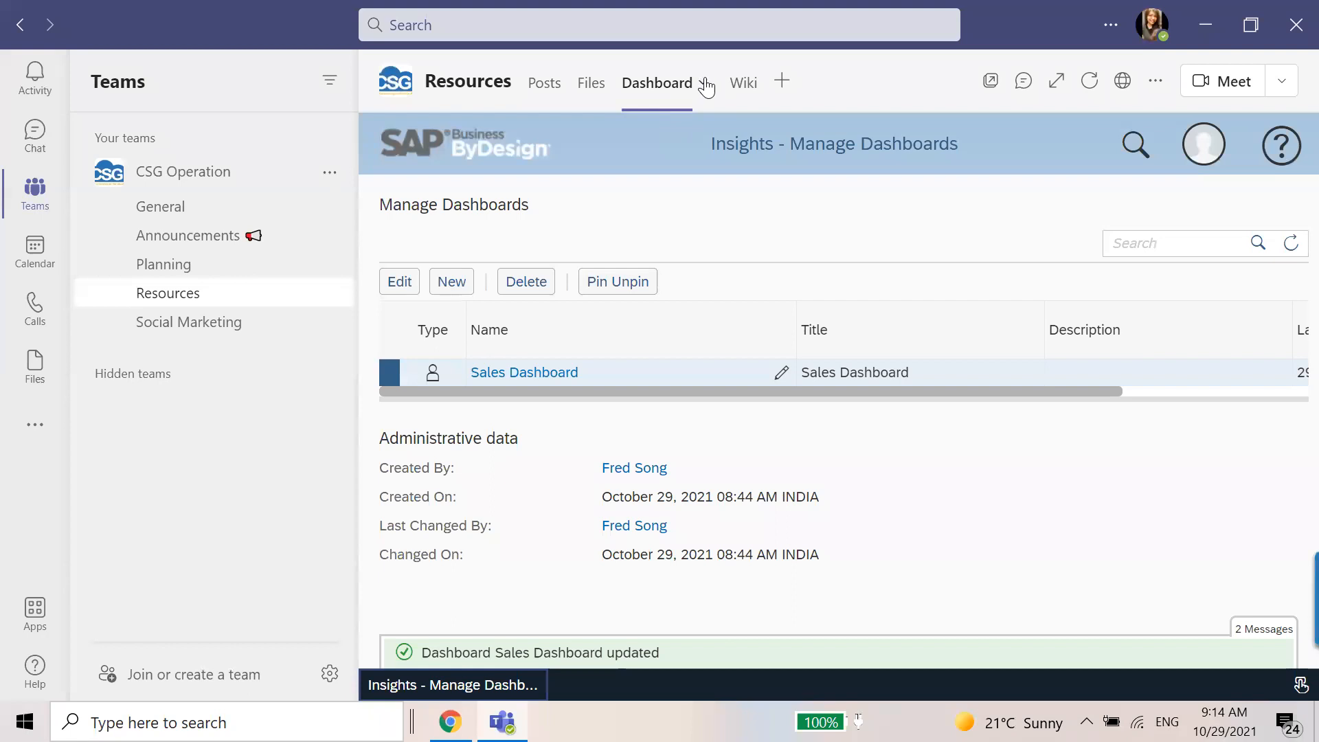
click(451, 282)
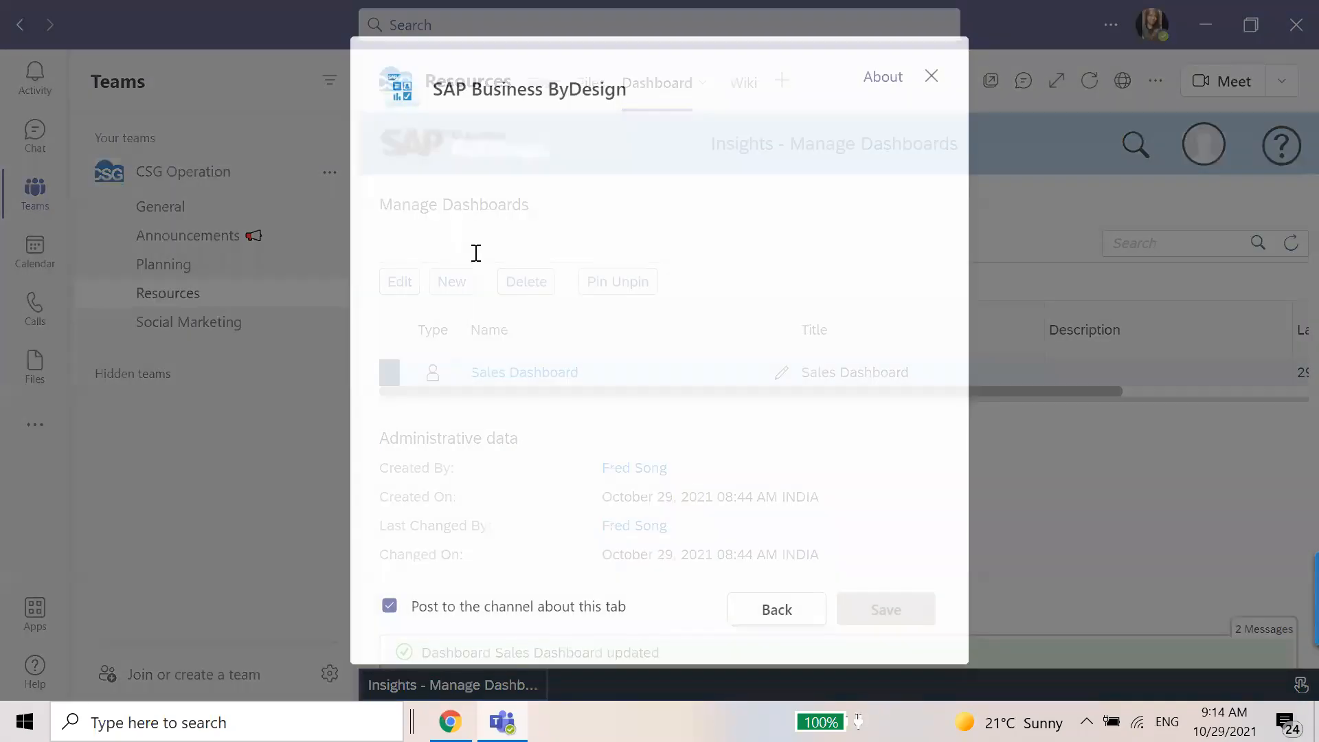
Set the new tab's SAP Business ByDesign tenant ID to my346178 and enter the account username and password.
click(568, 232)
text(my346178)
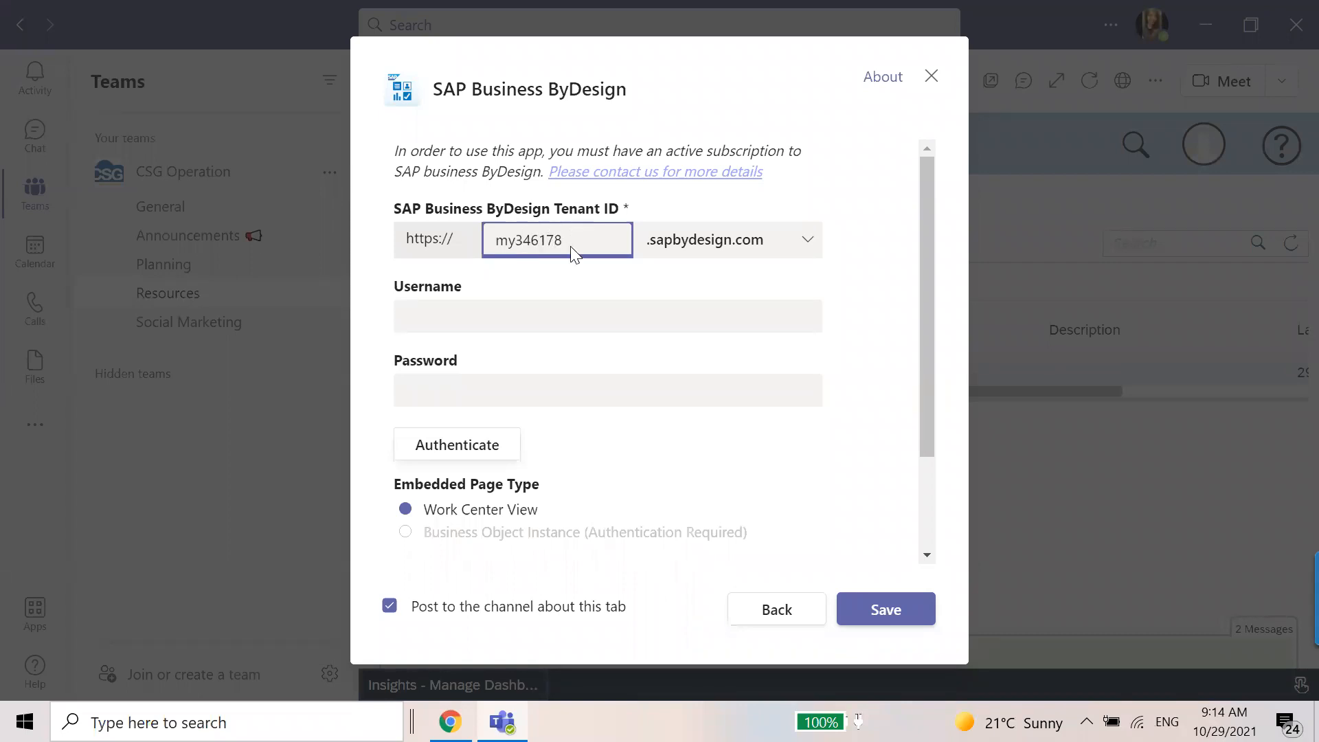
click(580, 310)
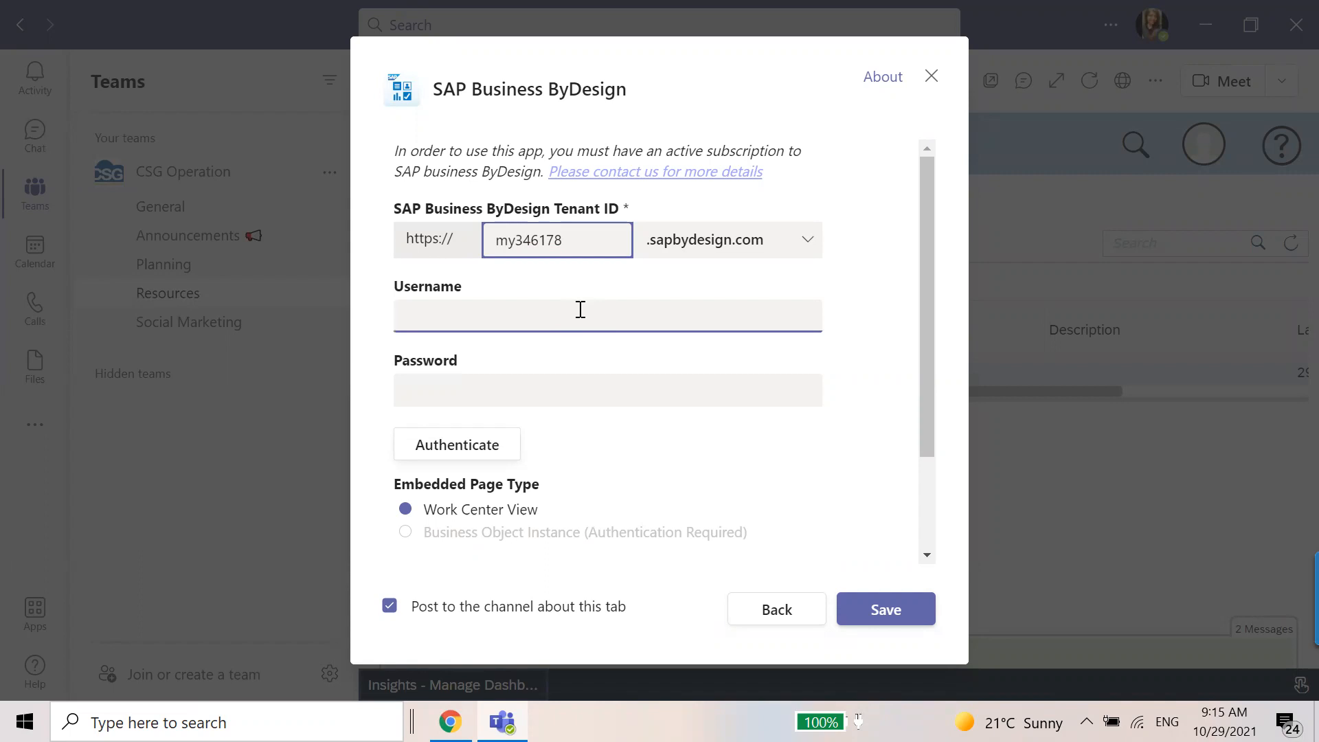
text(admincsg)
key(Tab)
text(••)
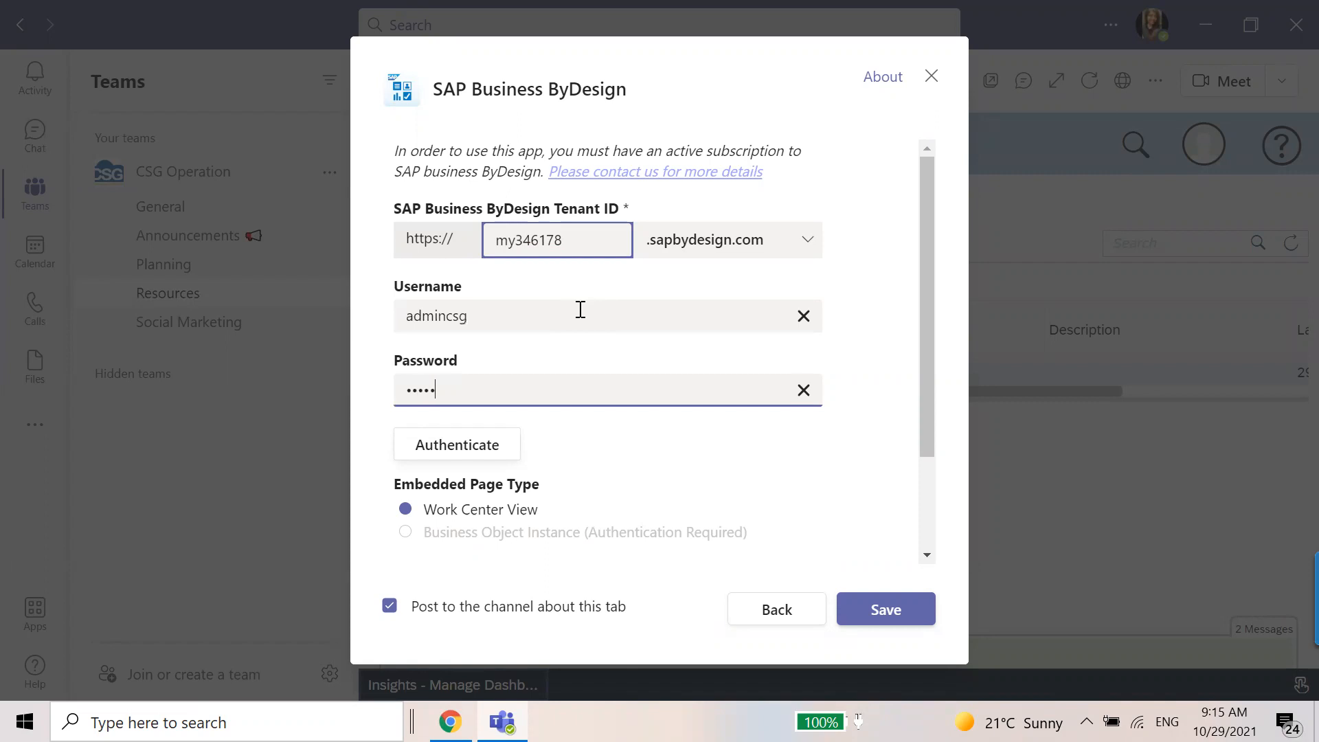
Set the embedded page to Project List, name the Teams tab Projects, and save the tab.
scroll(571, 420, down, 2)
click(509, 474)
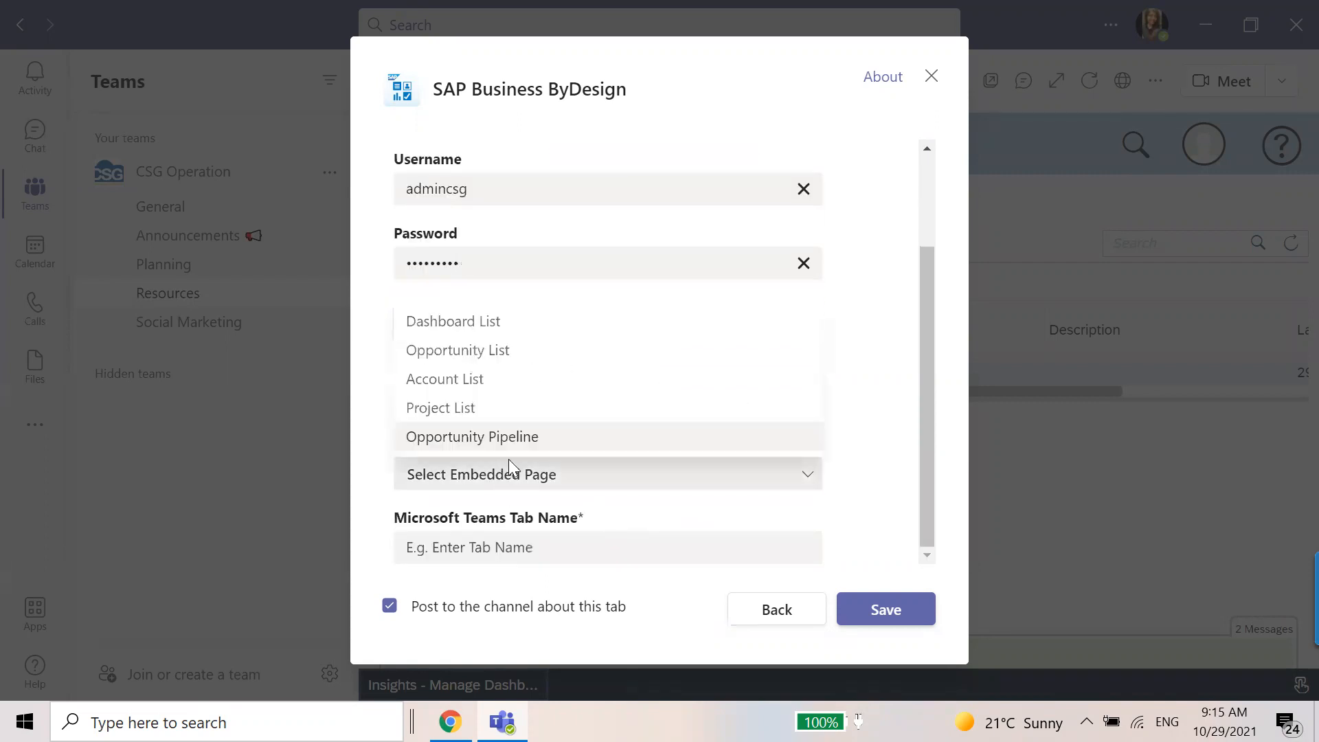
click(489, 412)
click(515, 550)
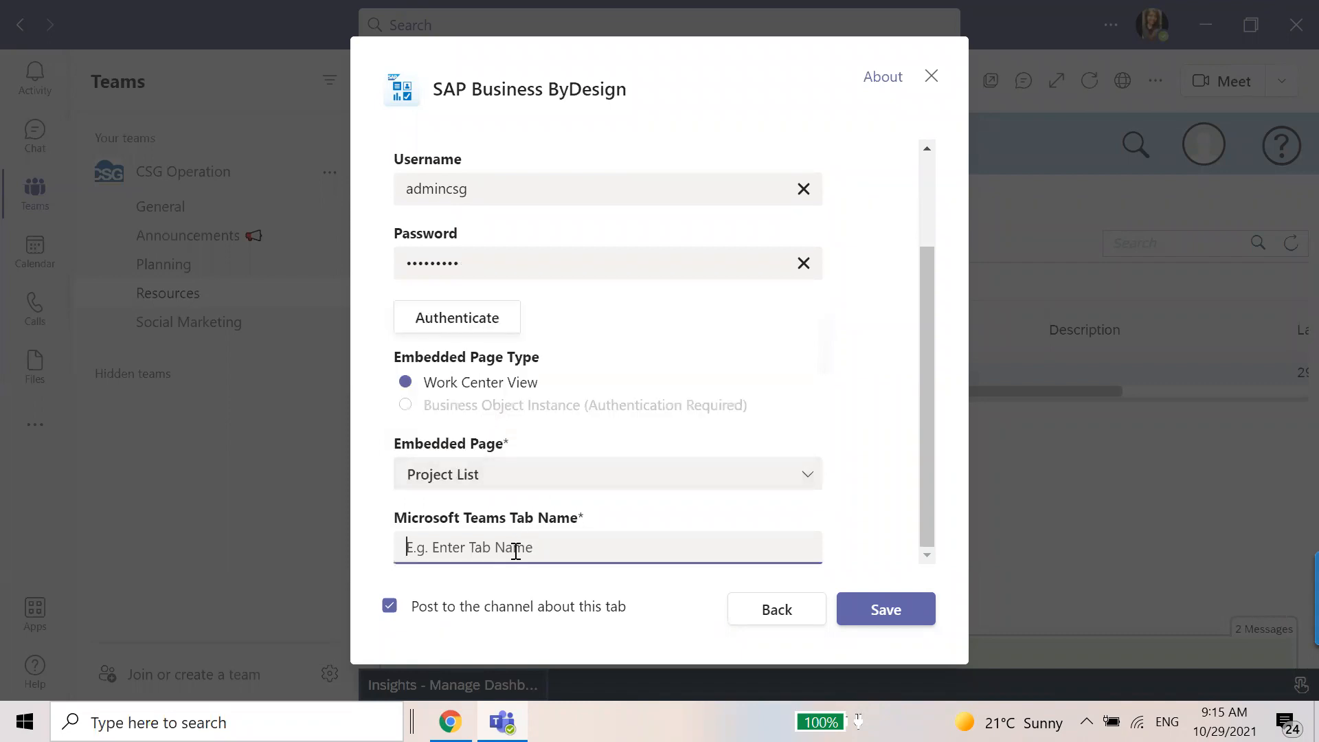
text(Projects)
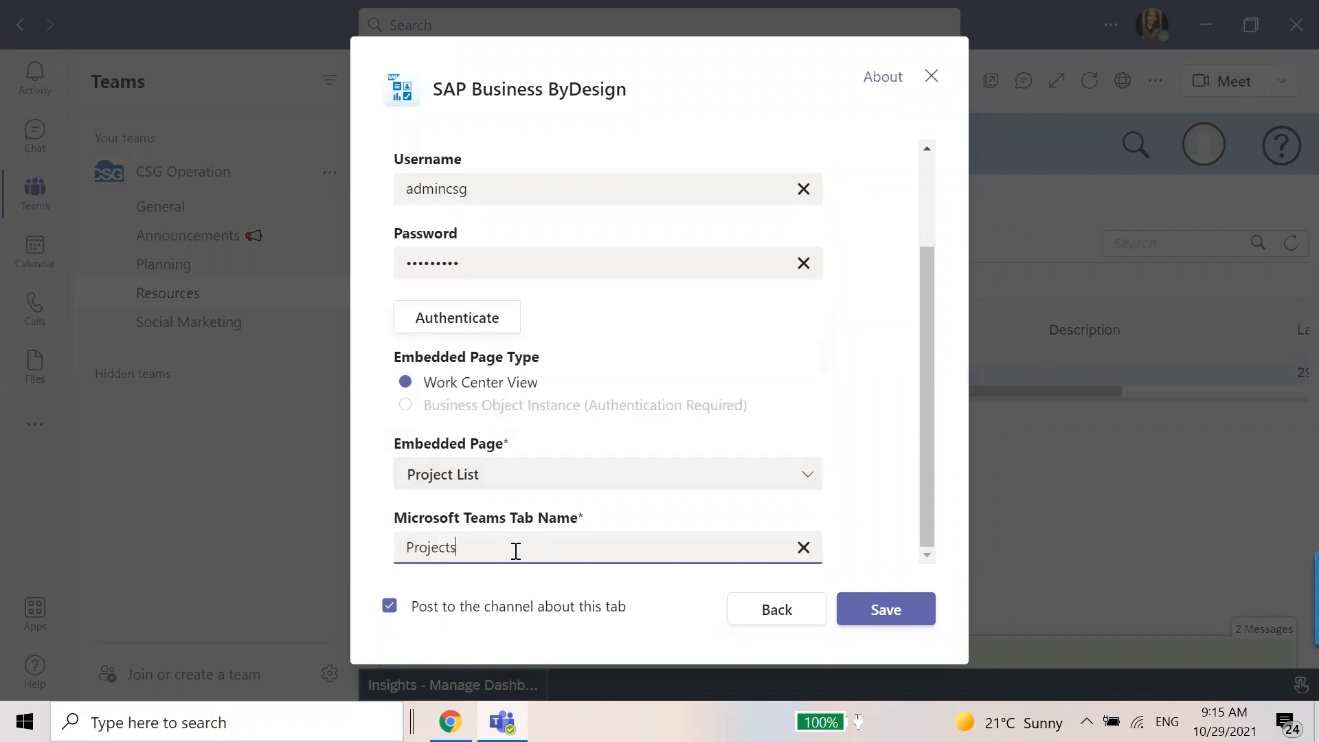
click(918, 609)
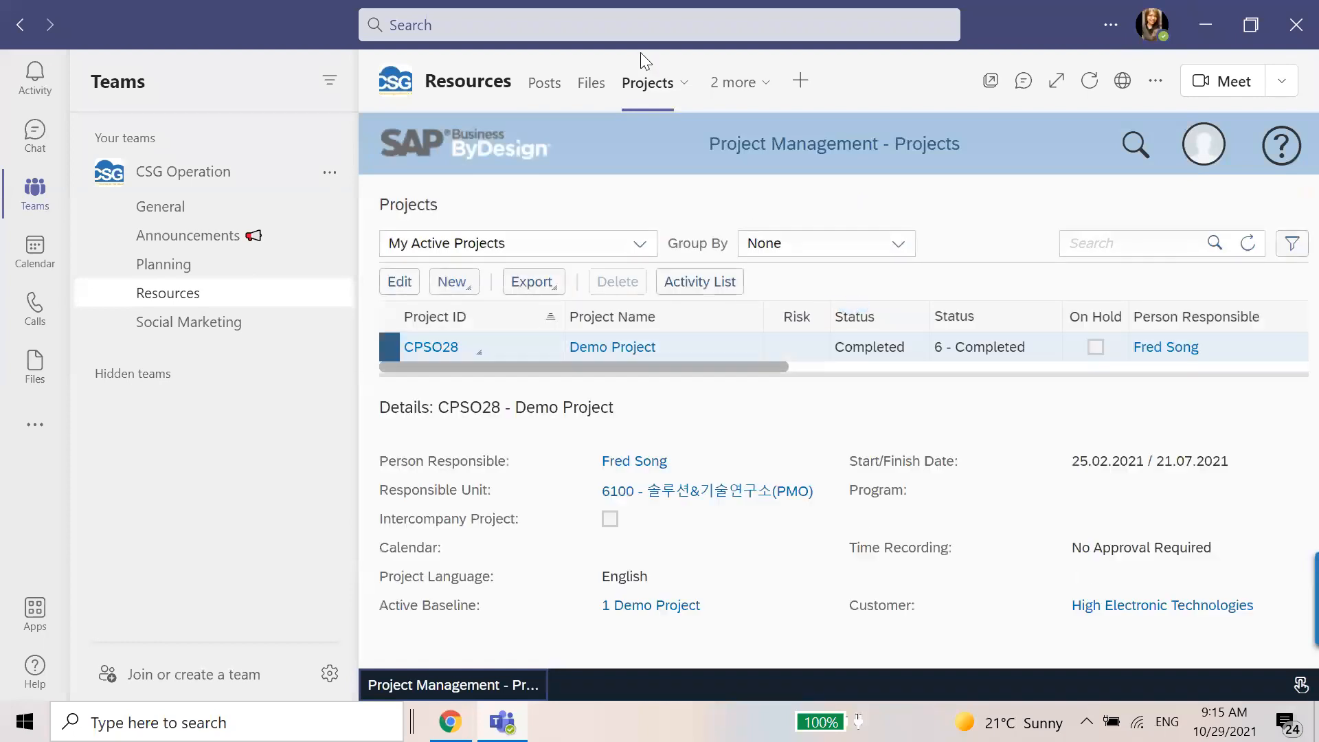
Show All Projects in the project list and open the first project, 200_PRO_110_US Analyzer Implementation, for editing.
click(639, 245)
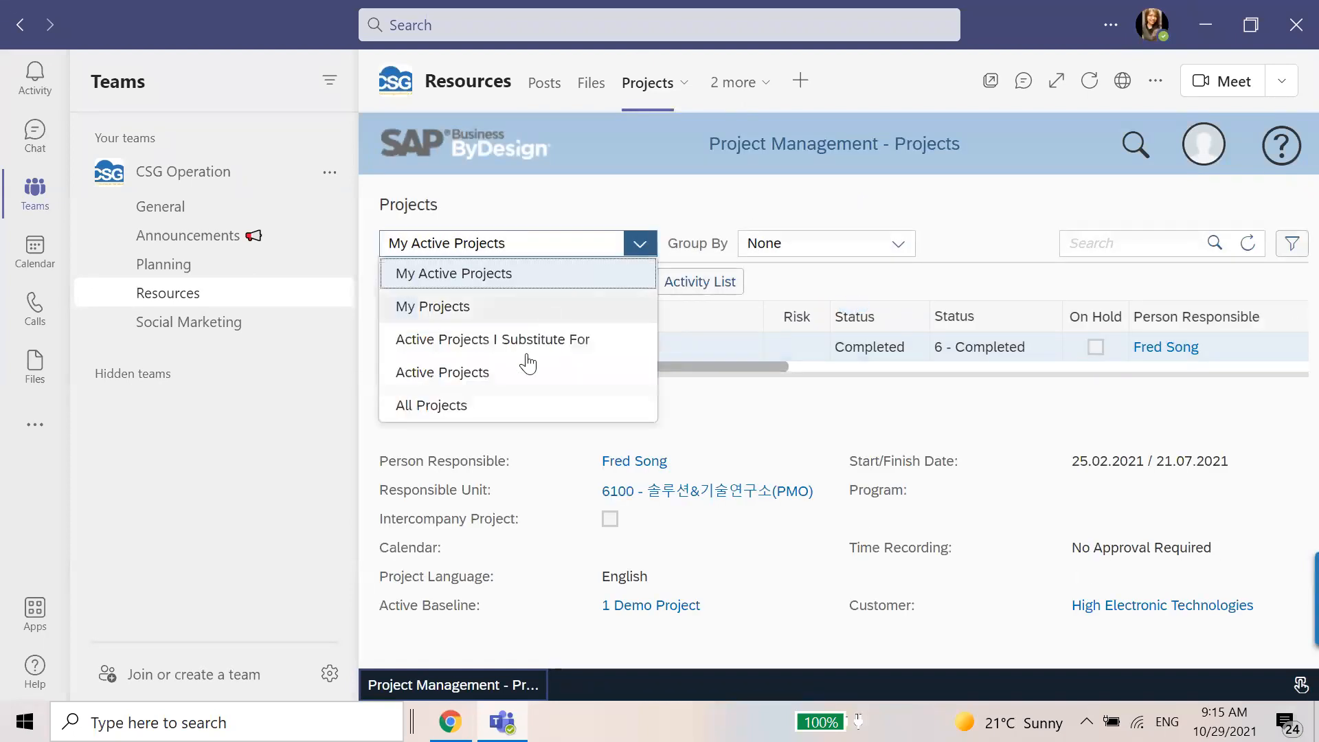
click(507, 405)
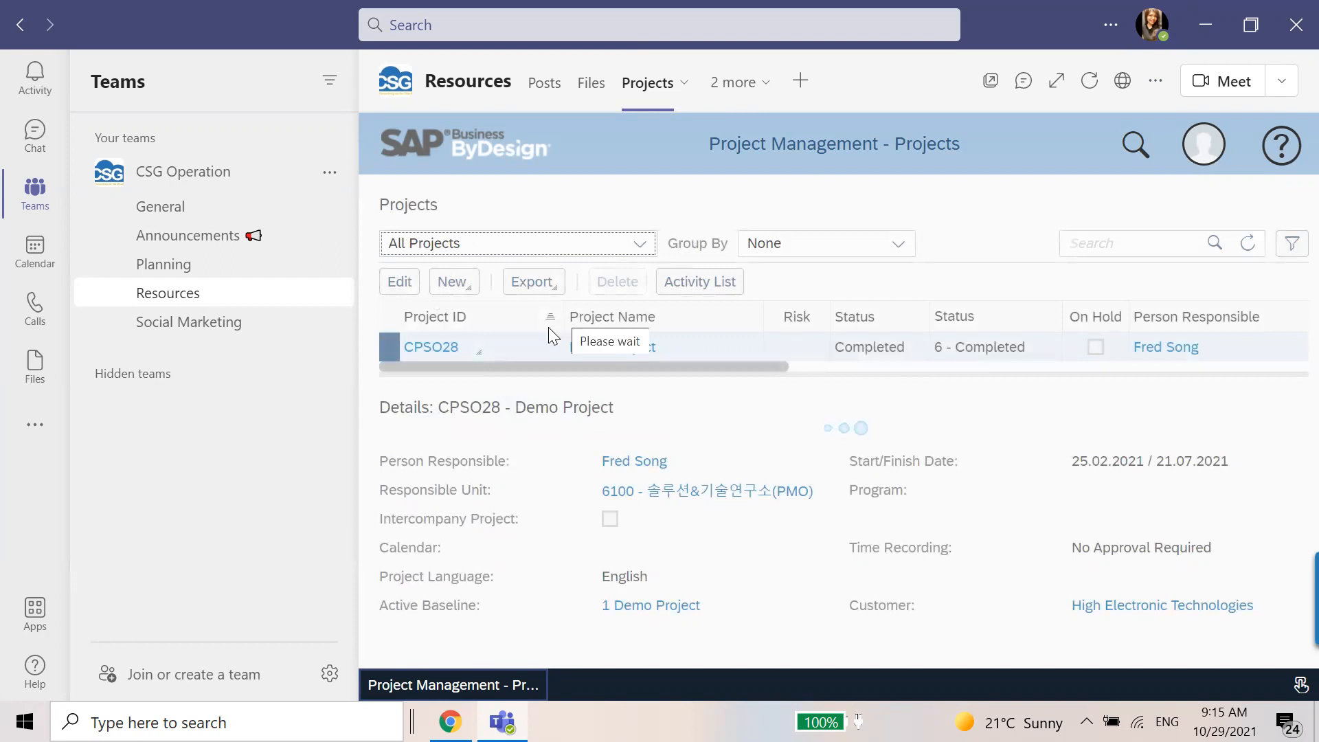
click(417, 283)
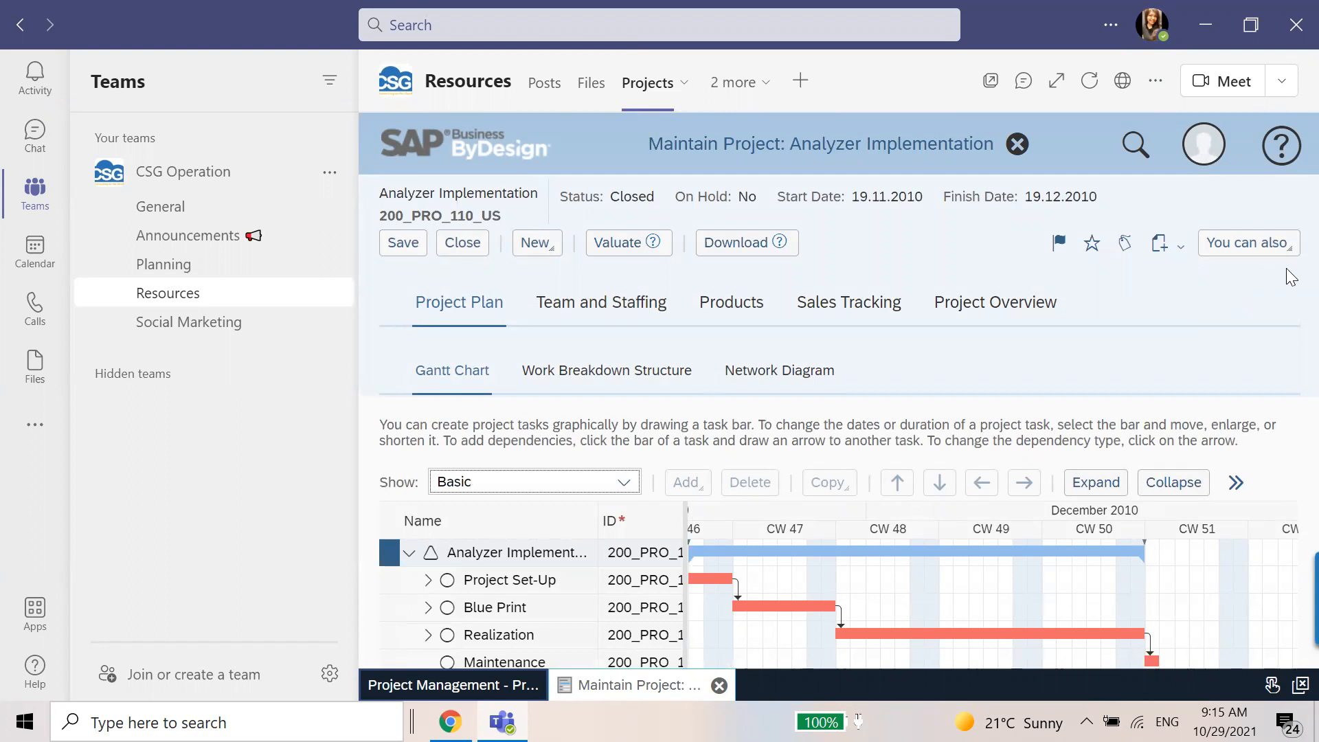
Look over the Analyzer Implementation project plan and close the project.
scroll(898, 507, down, 10)
scroll(898, 556, up, 10)
click(1017, 145)
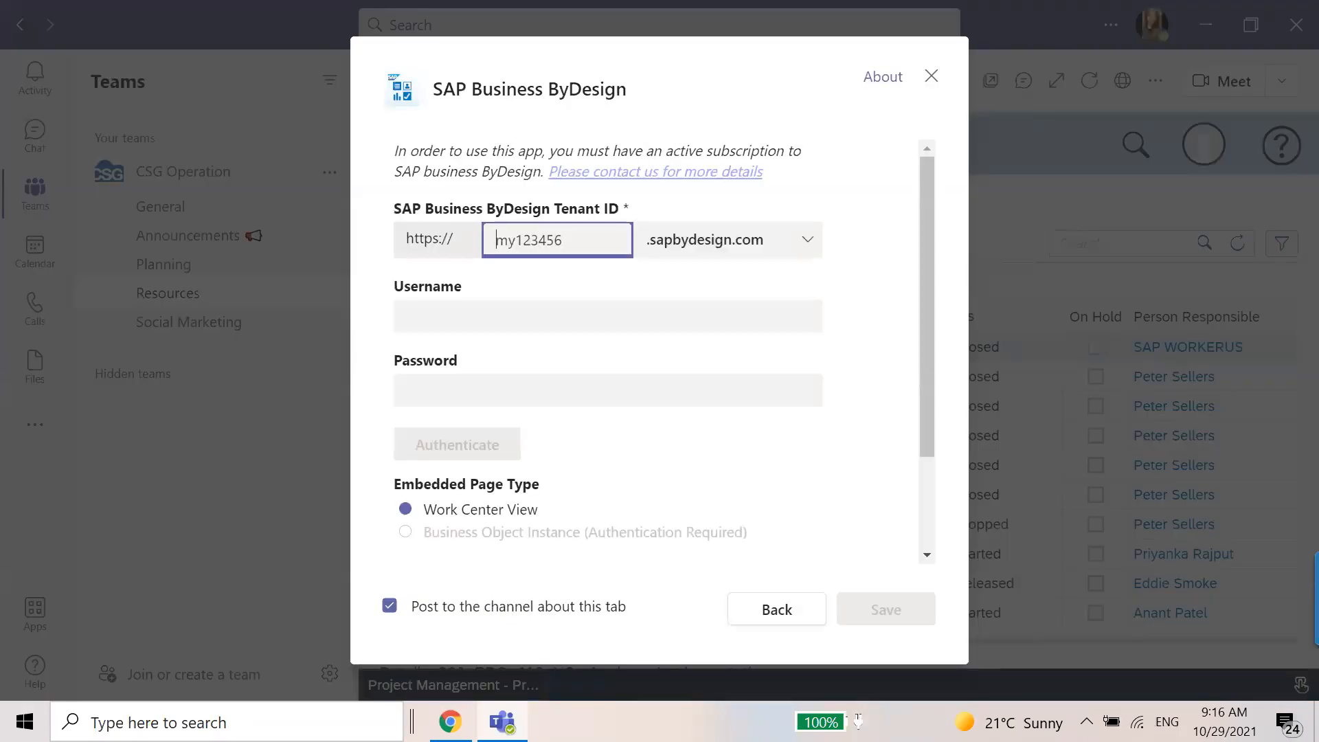
Open the CSG tenant in the browser and set the new Teams tab's SAP Business ByDesign tenant ID to my347415.
key(alt+Tab)
click(770, 19)
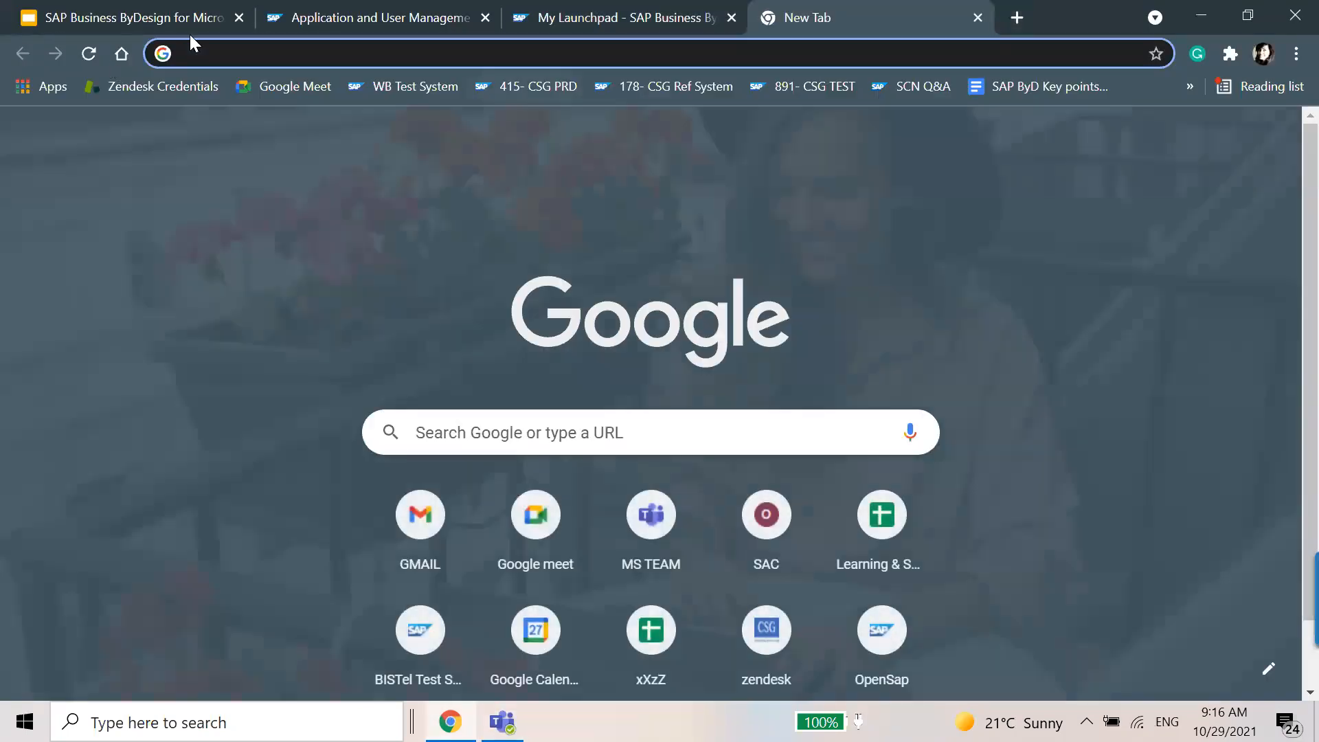
key(ctrl+v)
key(Return)
key(alt+Tab)
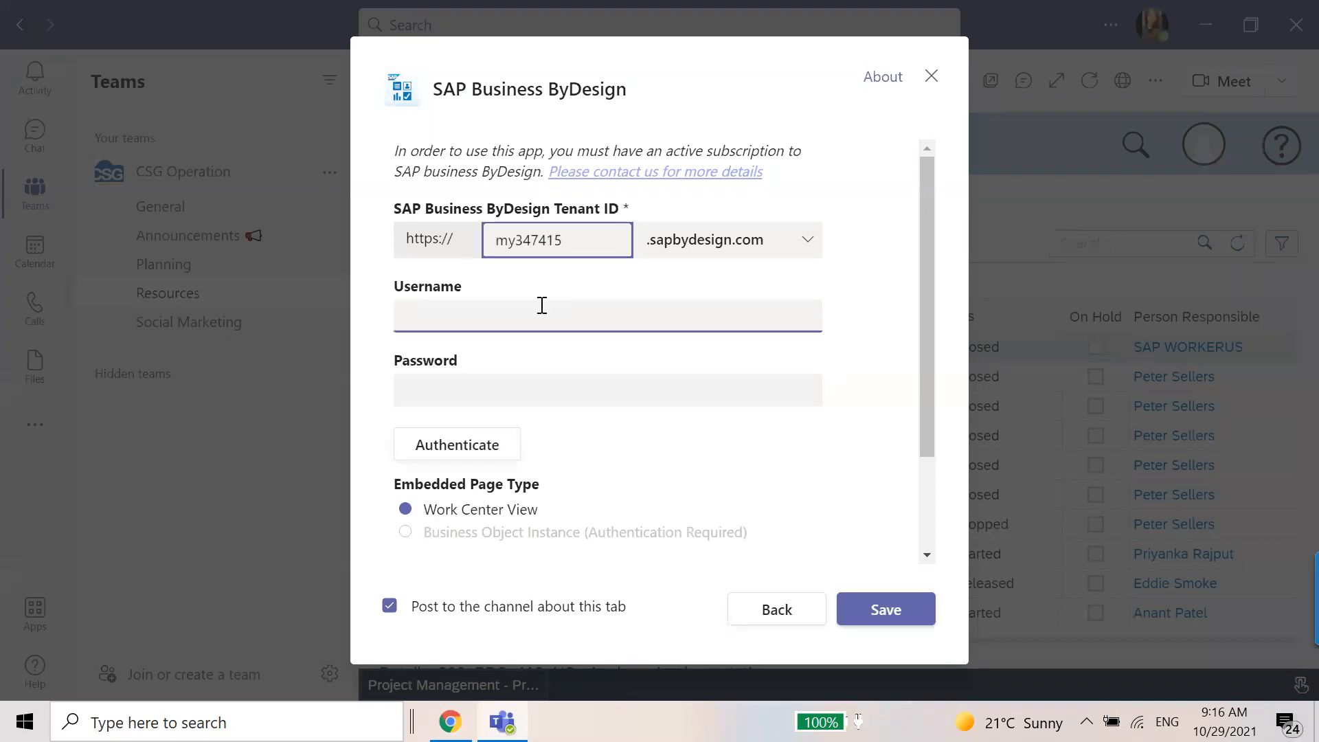
Log off the my347415 session in the browser, restart the application, and return to the tab setup in Teams.
key(alt+Tab)
click(1239, 101)
click(1169, 242)
click(952, 422)
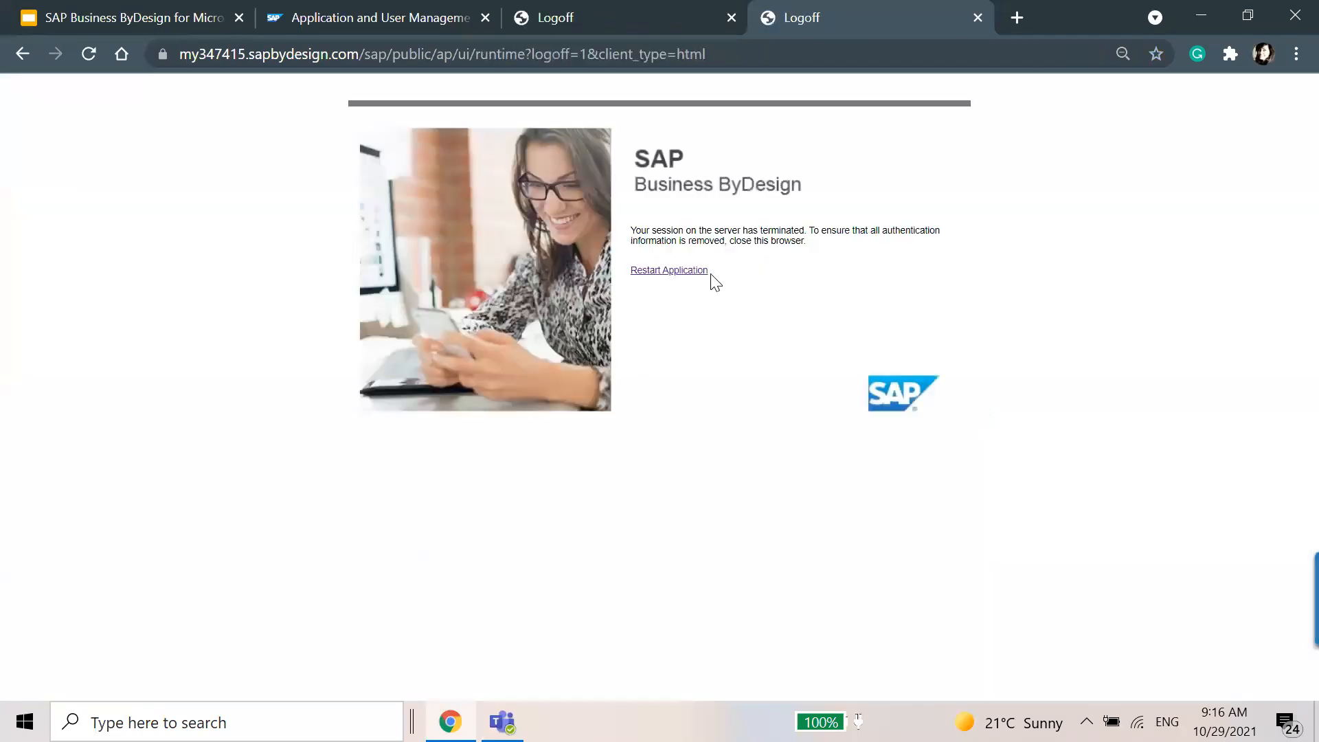
click(694, 272)
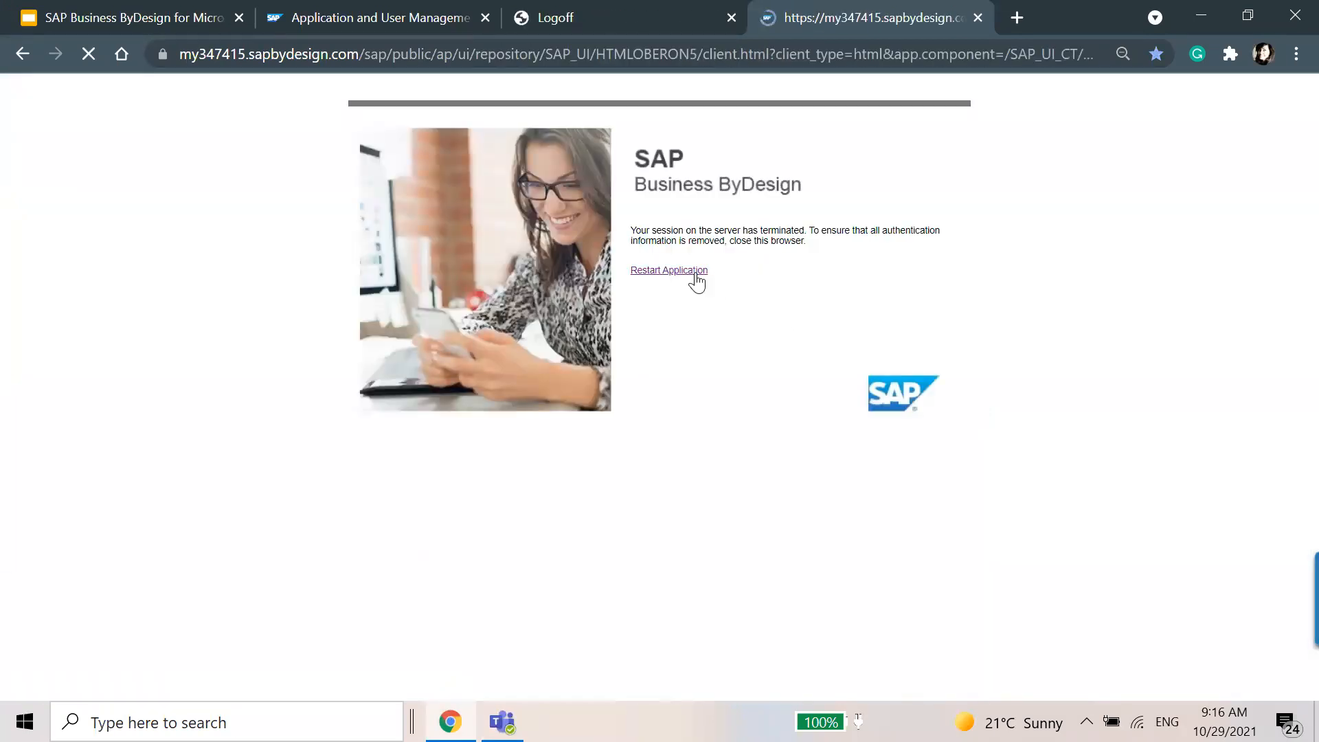
key(alt+Tab)
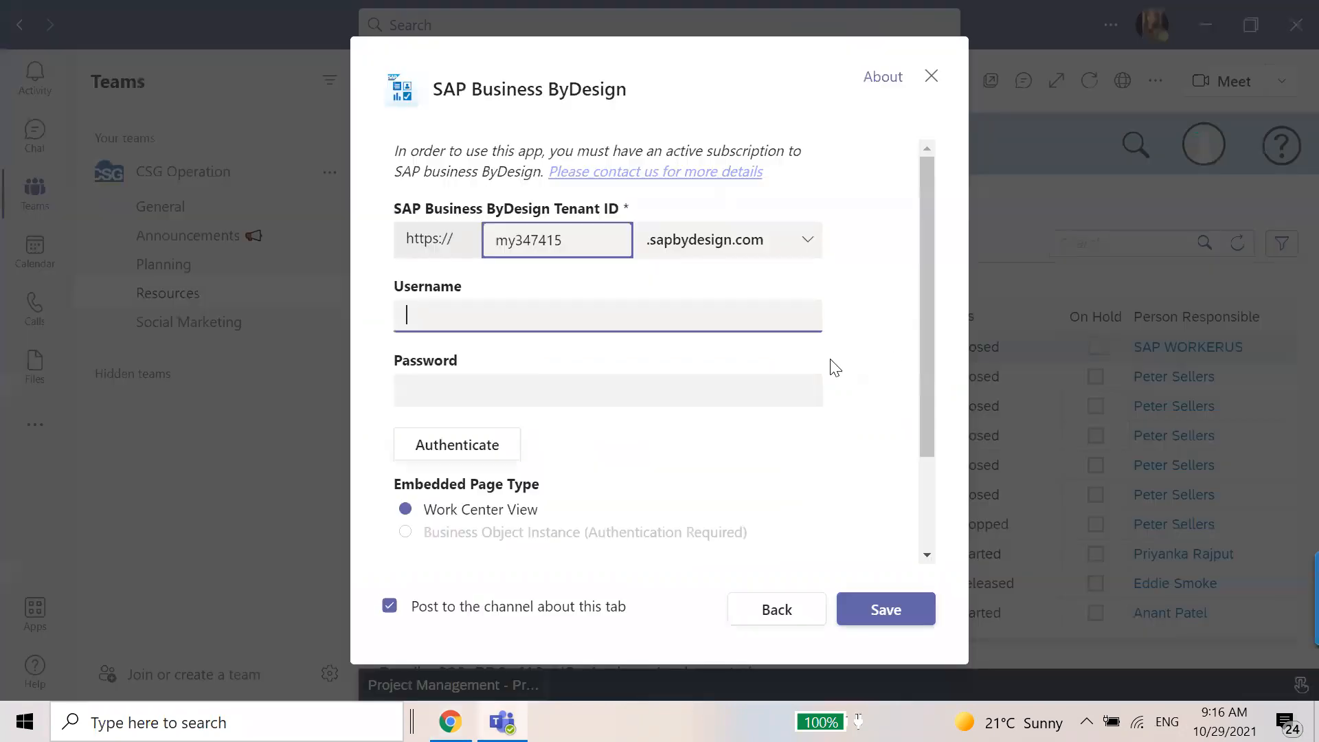
Enter the account username and password for the my347415 tenant in the tab setup.
text(priyankaa)
key(Tab)
text(•)
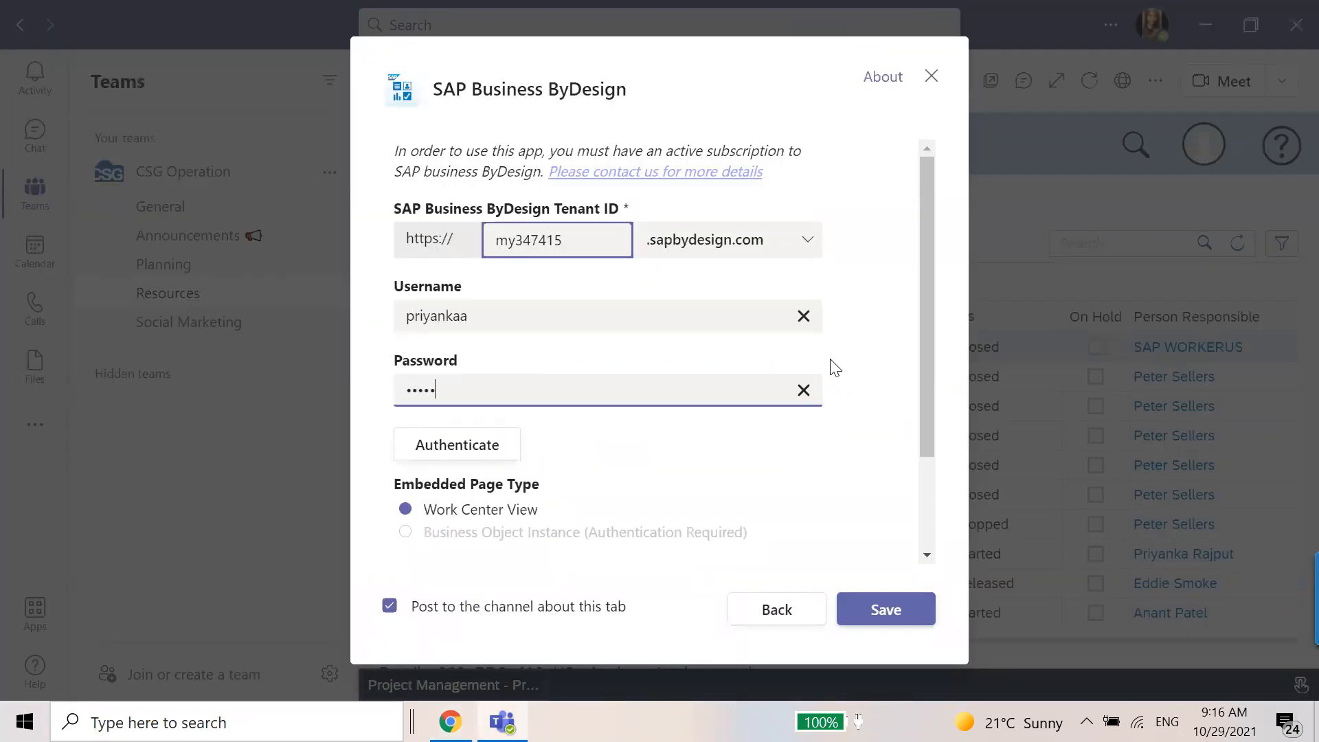
Set the embedded page to Project List, name the Teams tab Projects in CSG system, and save the tab.
scroll(689, 442, down, 3)
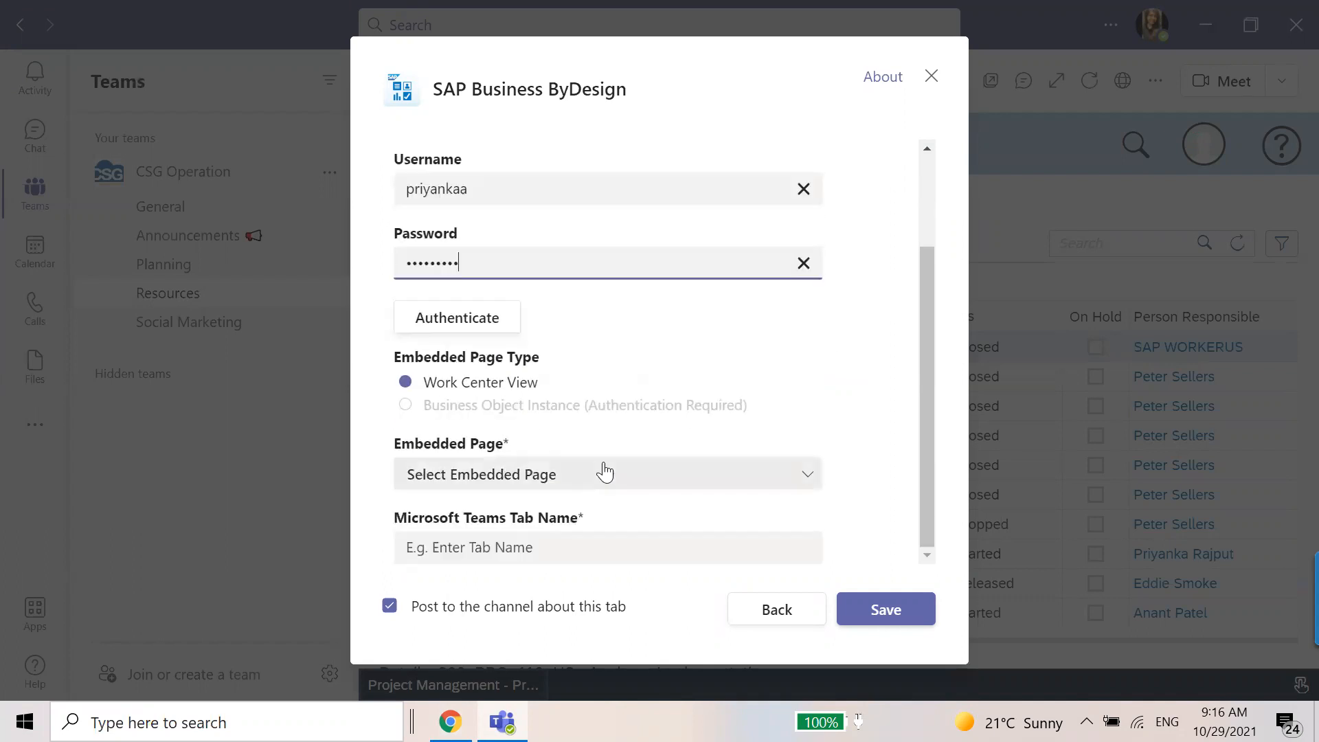
click(604, 474)
click(594, 408)
click(521, 546)
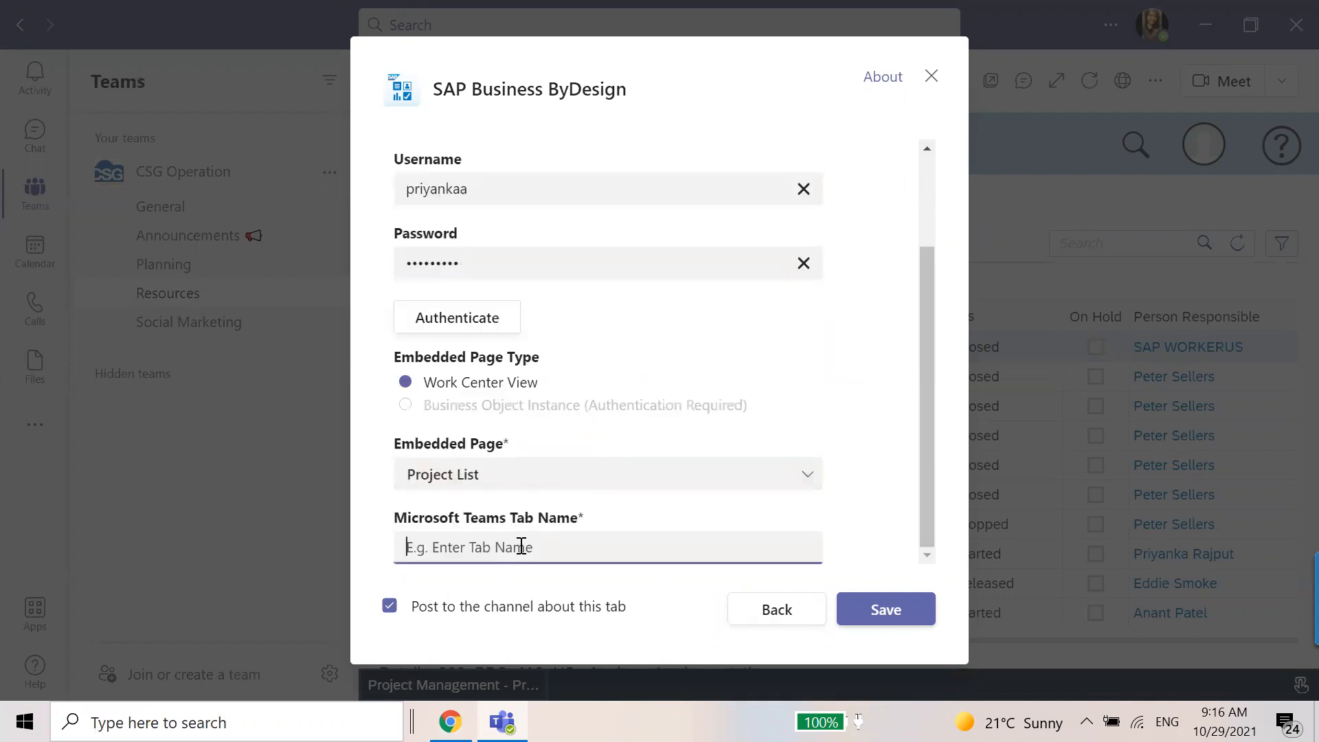
text(Projects in)
key(Caps_Lock)
text(CSG system)
click(889, 611)
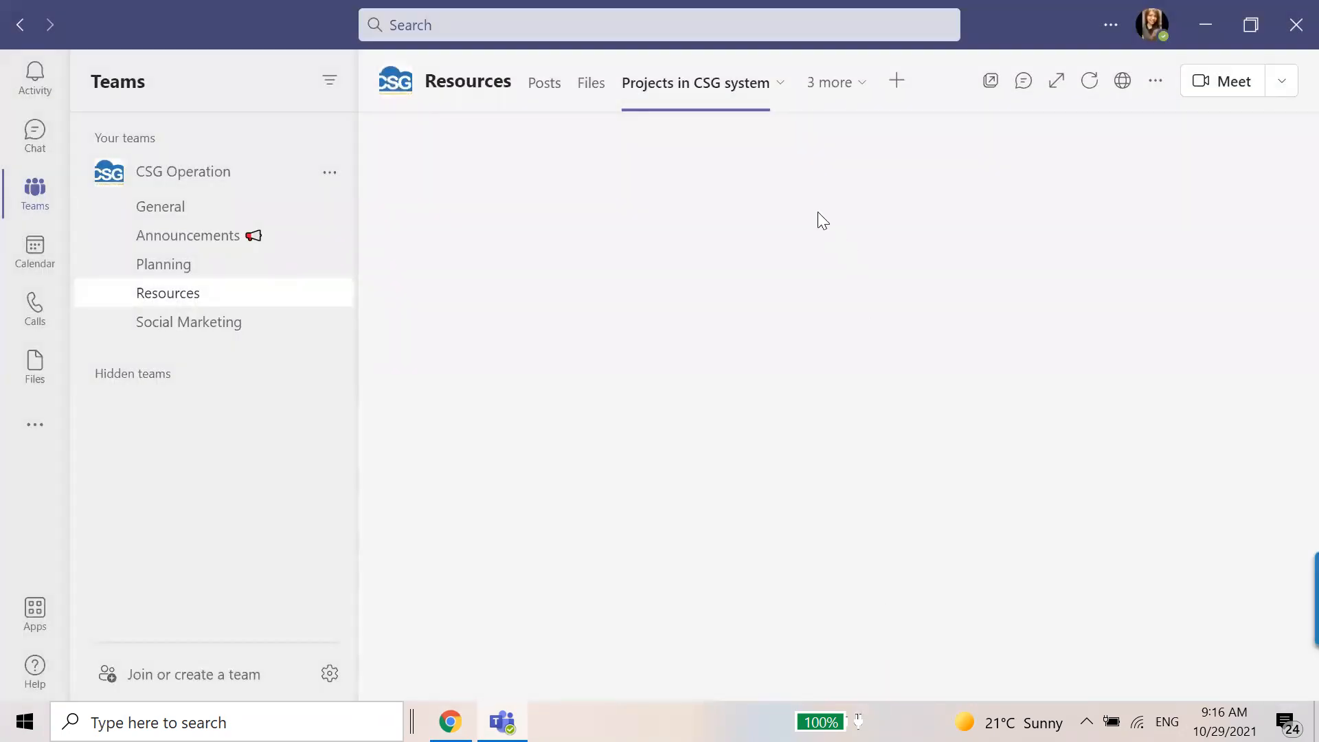
click(780, 83)
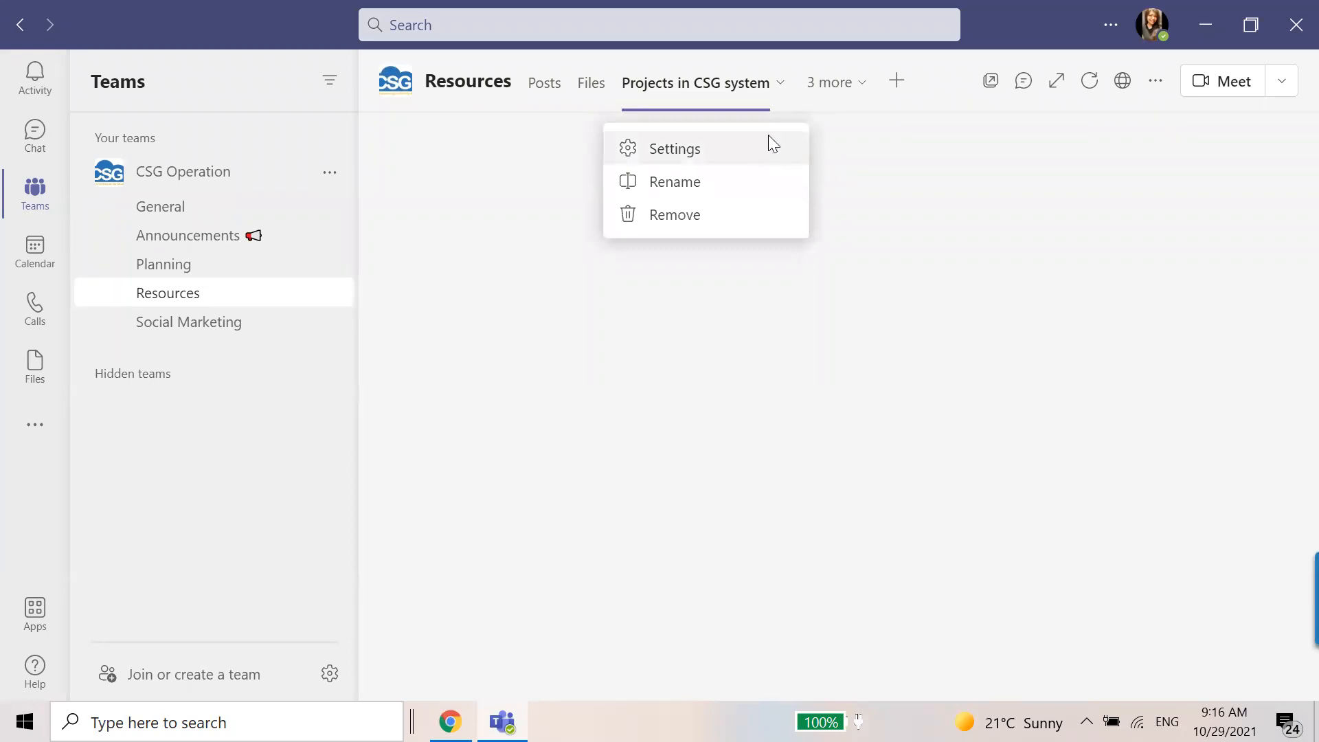
click(856, 84)
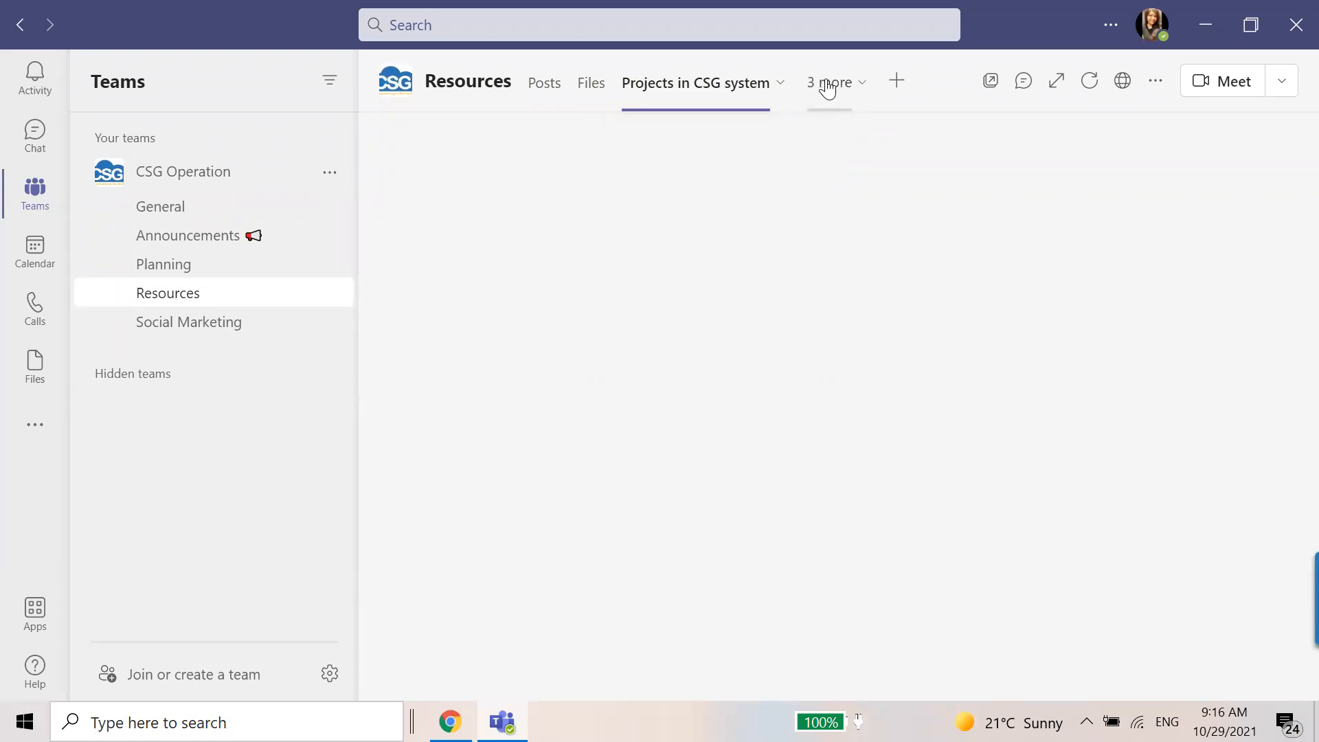
click(828, 88)
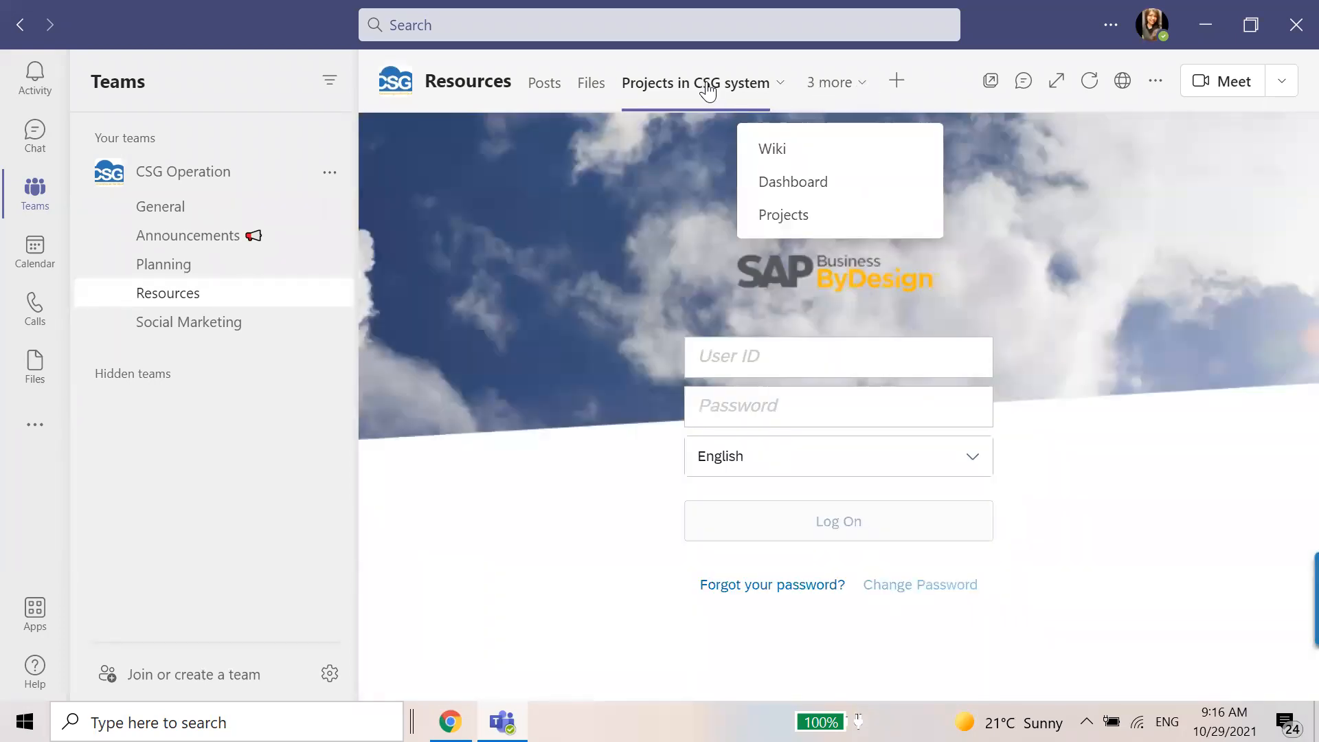
Log on to SAP Business ByDesign in the Projects in CSG system tab with the account user ID and password.
click(748, 362)
text(priyanka)
key(Tab)
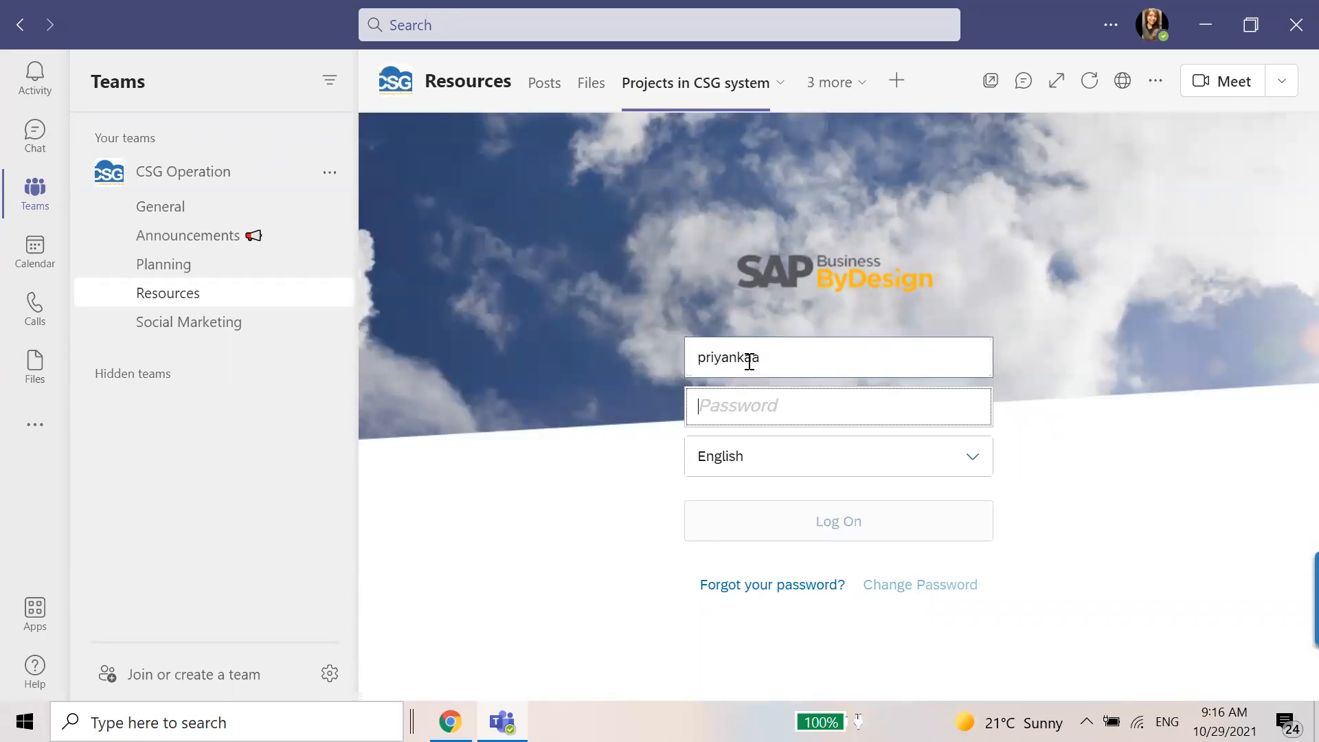
text(**)
key(BackSpace)
key(BackSpace)
text(**)
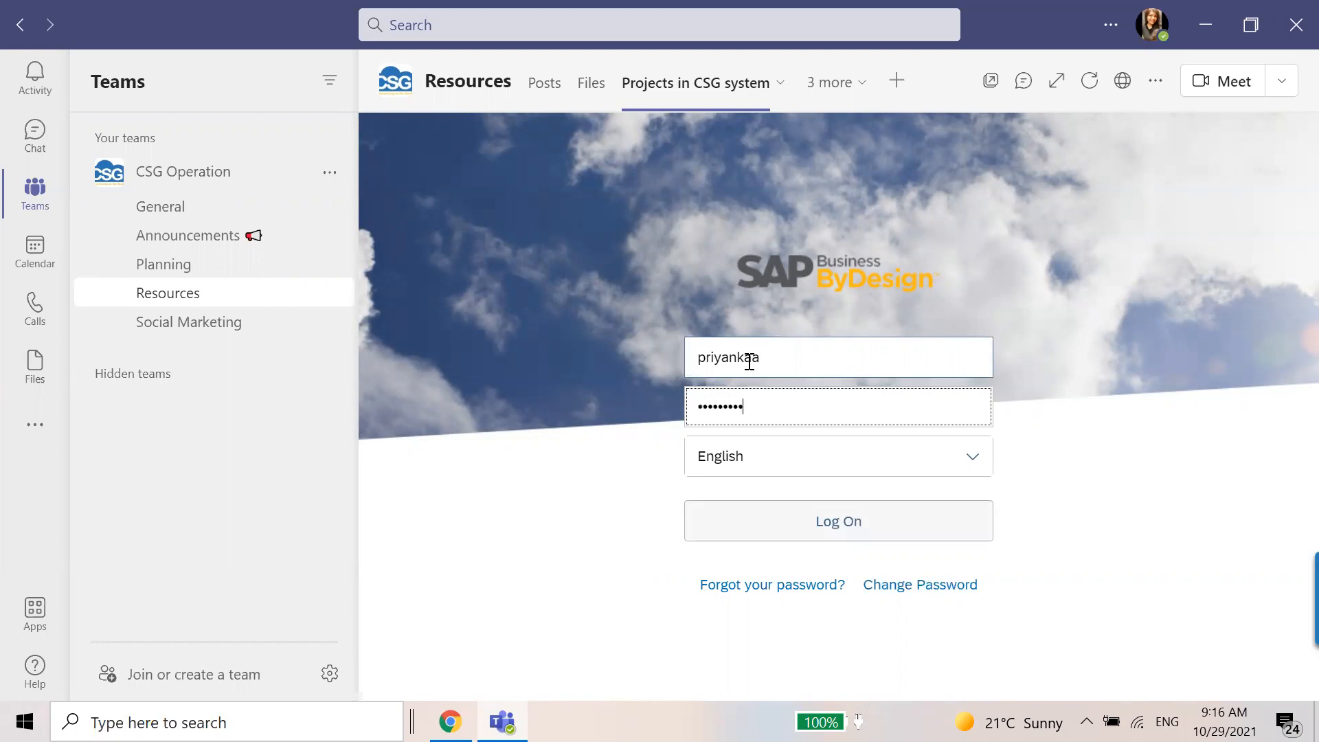
click(810, 536)
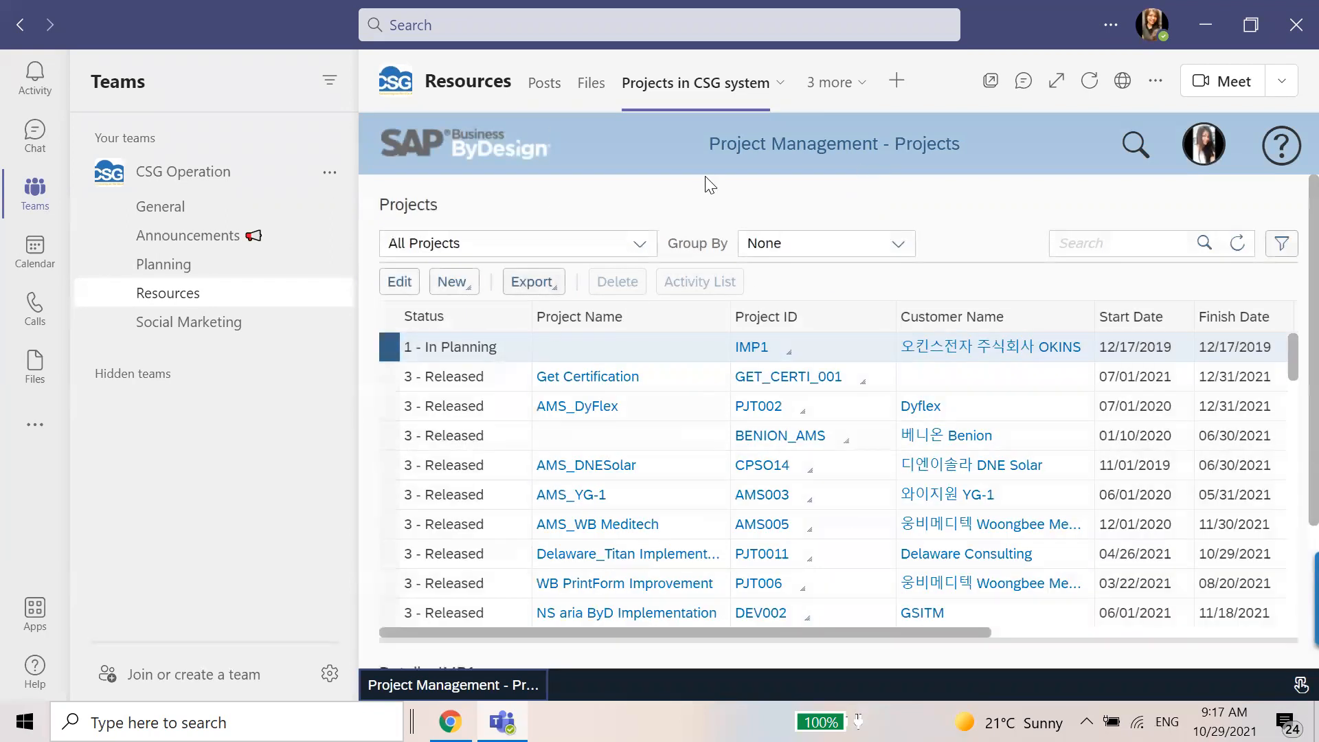
Switch to the Projects tab of the Resources channel.
click(834, 83)
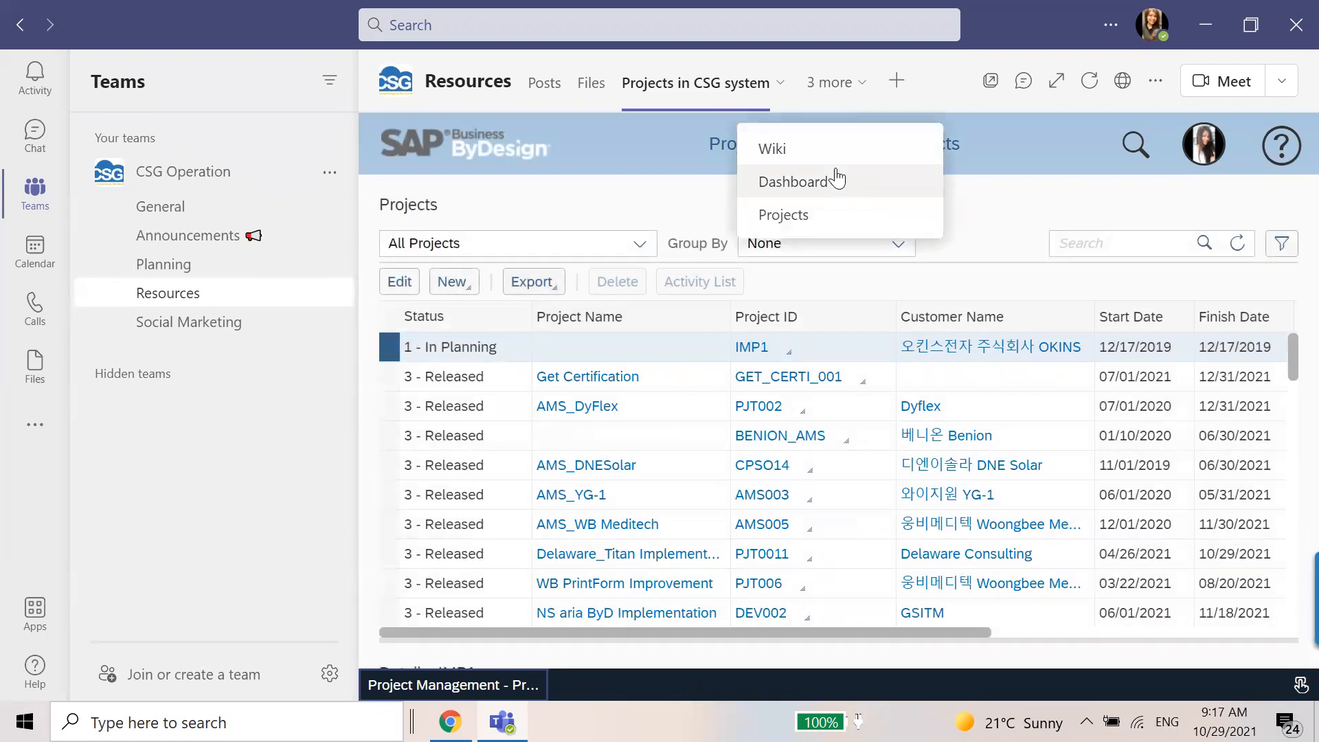
click(829, 223)
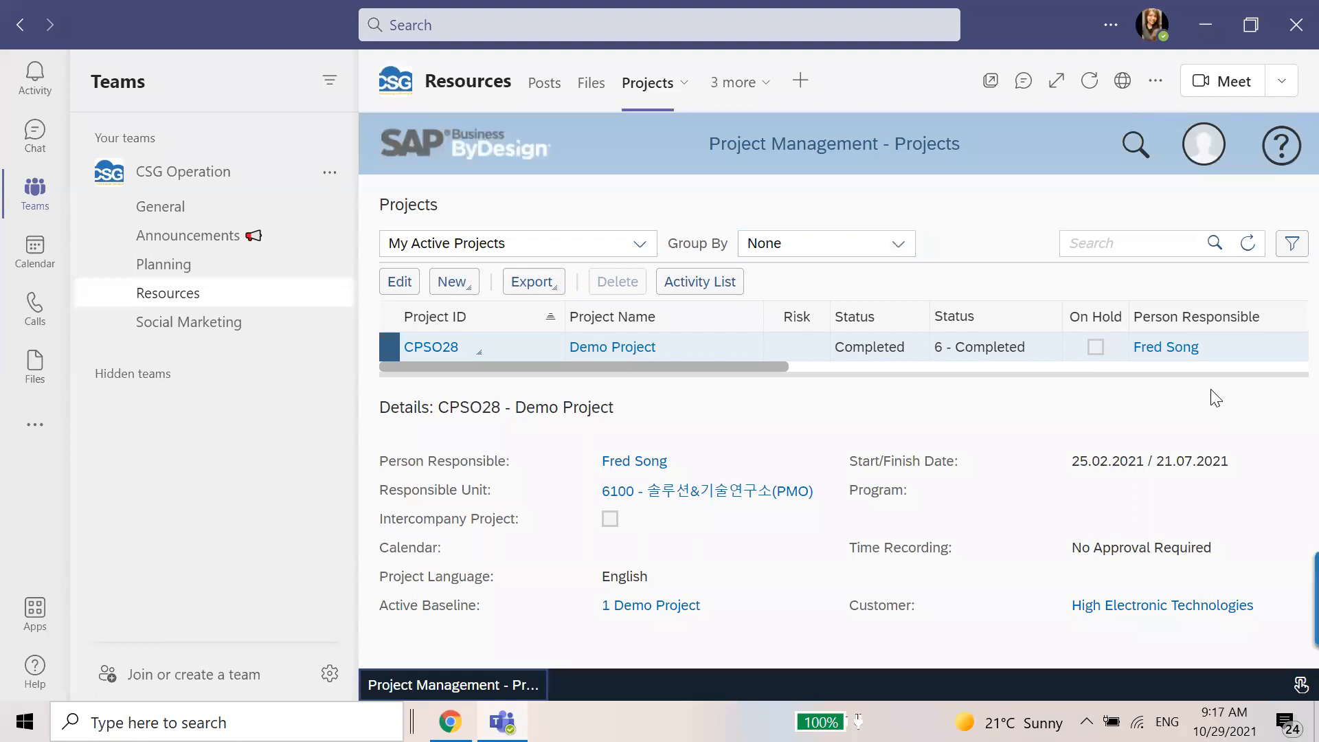
Browse the General, Planning, Announcements, and Social Marketing channels, and return to the Resources channel.
click(162, 212)
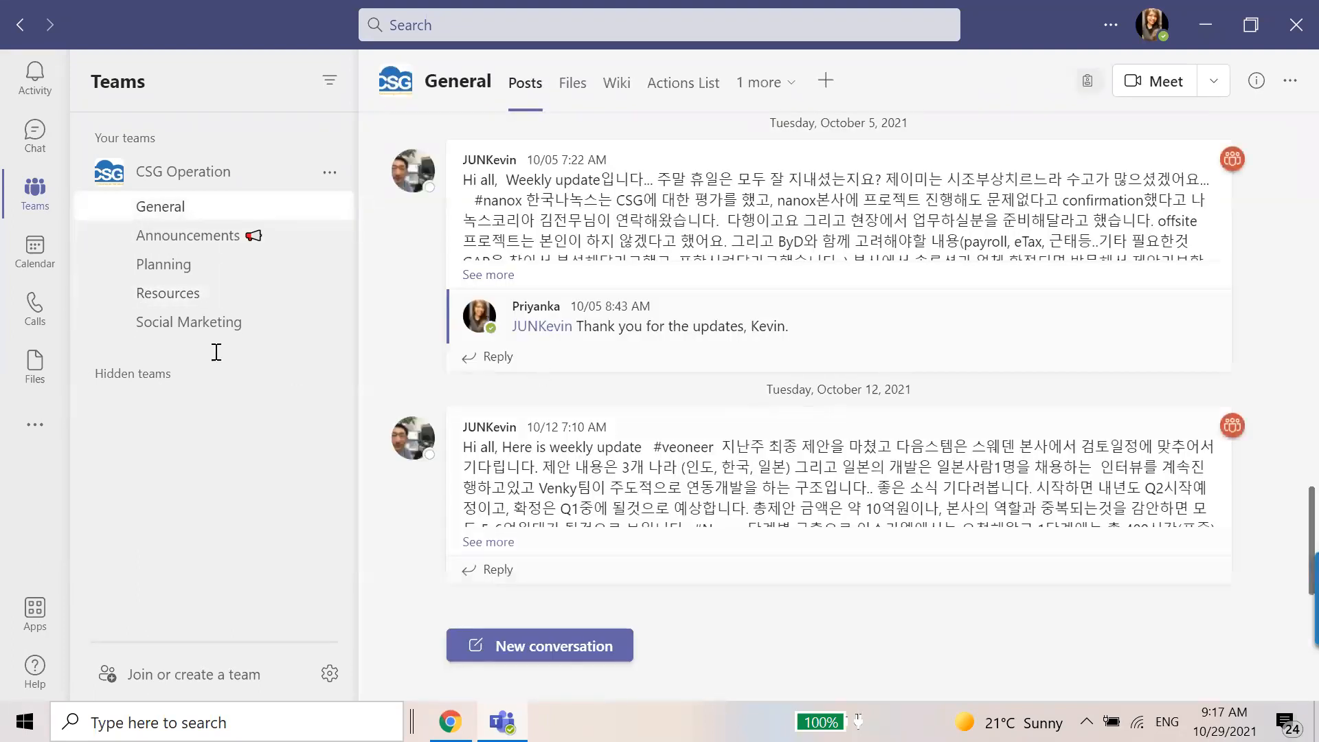
click(163, 377)
scroll(165, 385, down, 3)
scroll(152, 385, up, 4)
click(133, 378)
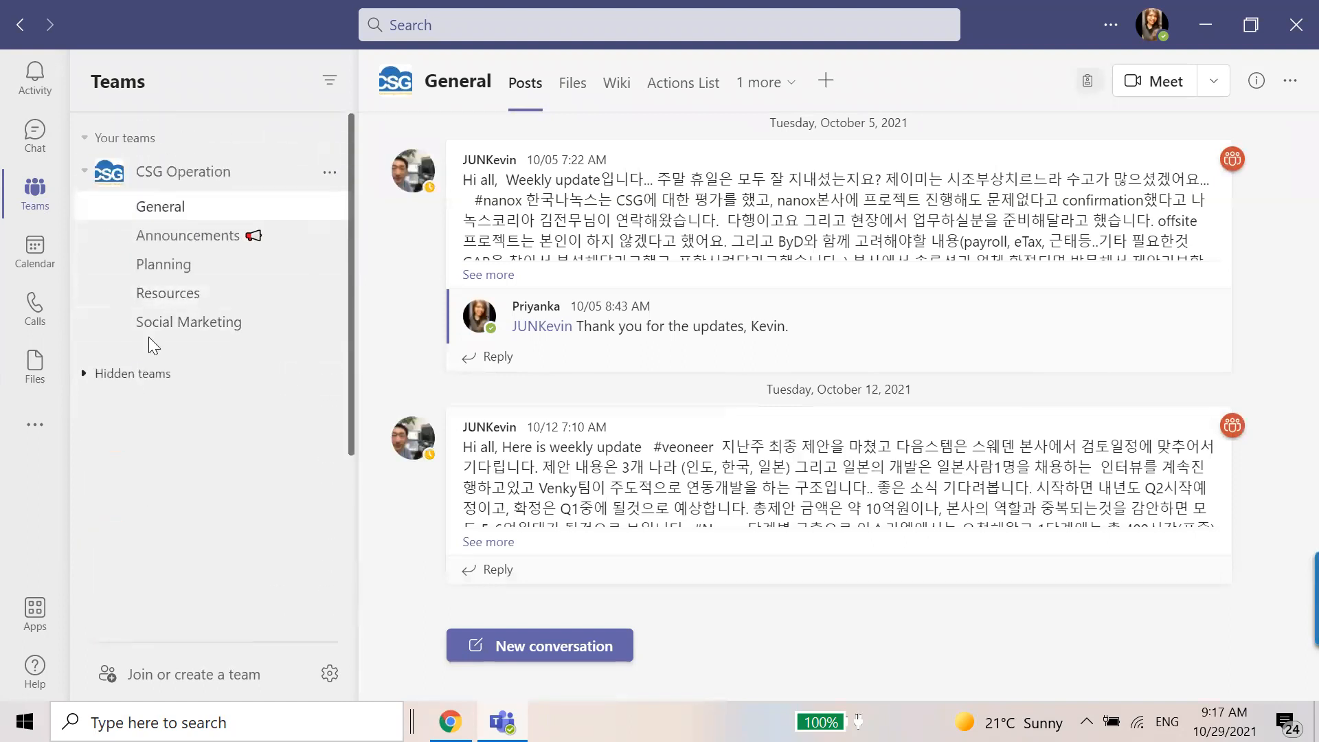
click(191, 274)
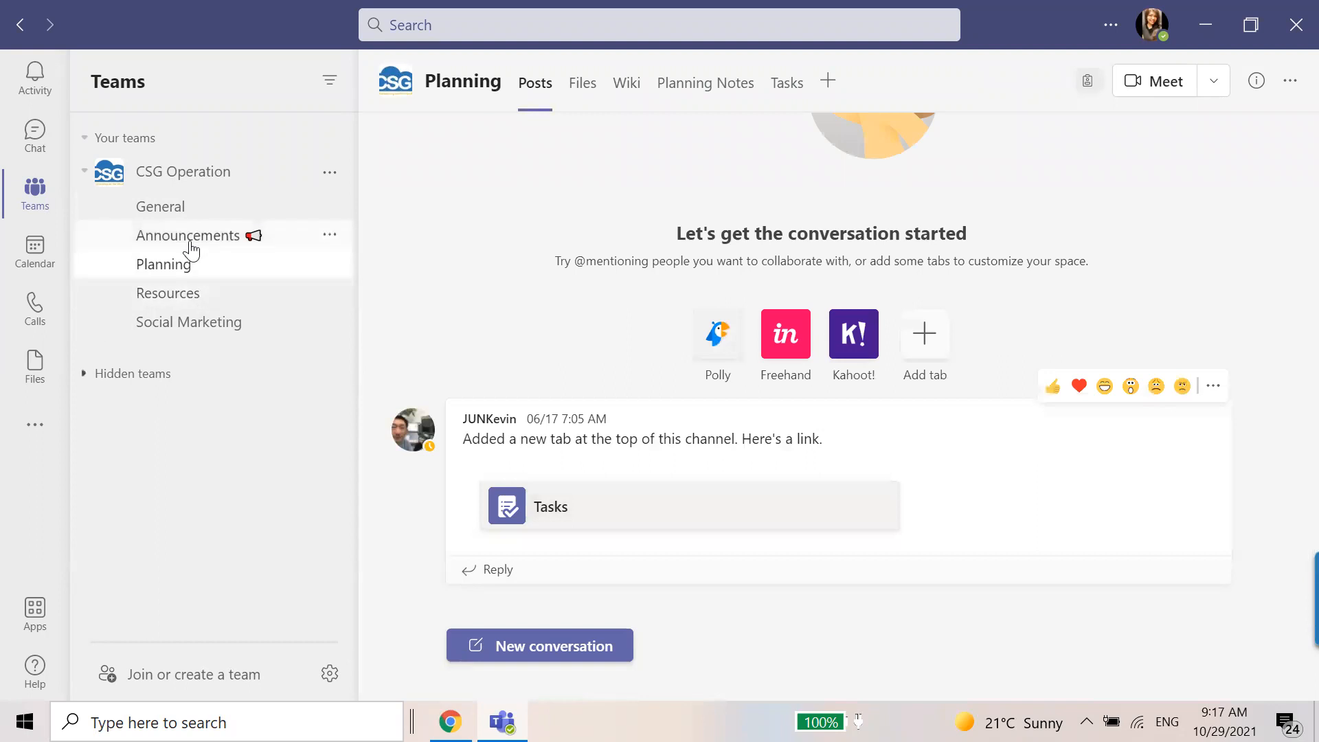
click(191, 247)
click(185, 315)
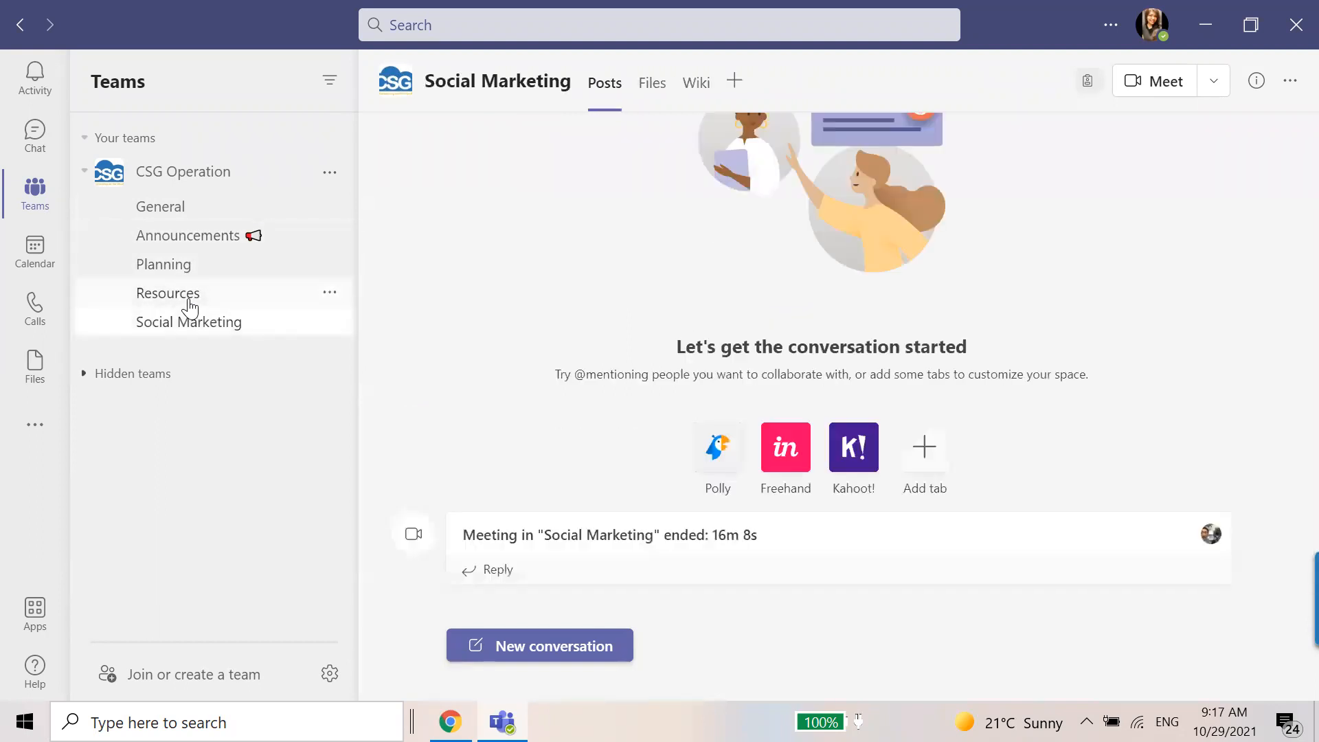
click(184, 299)
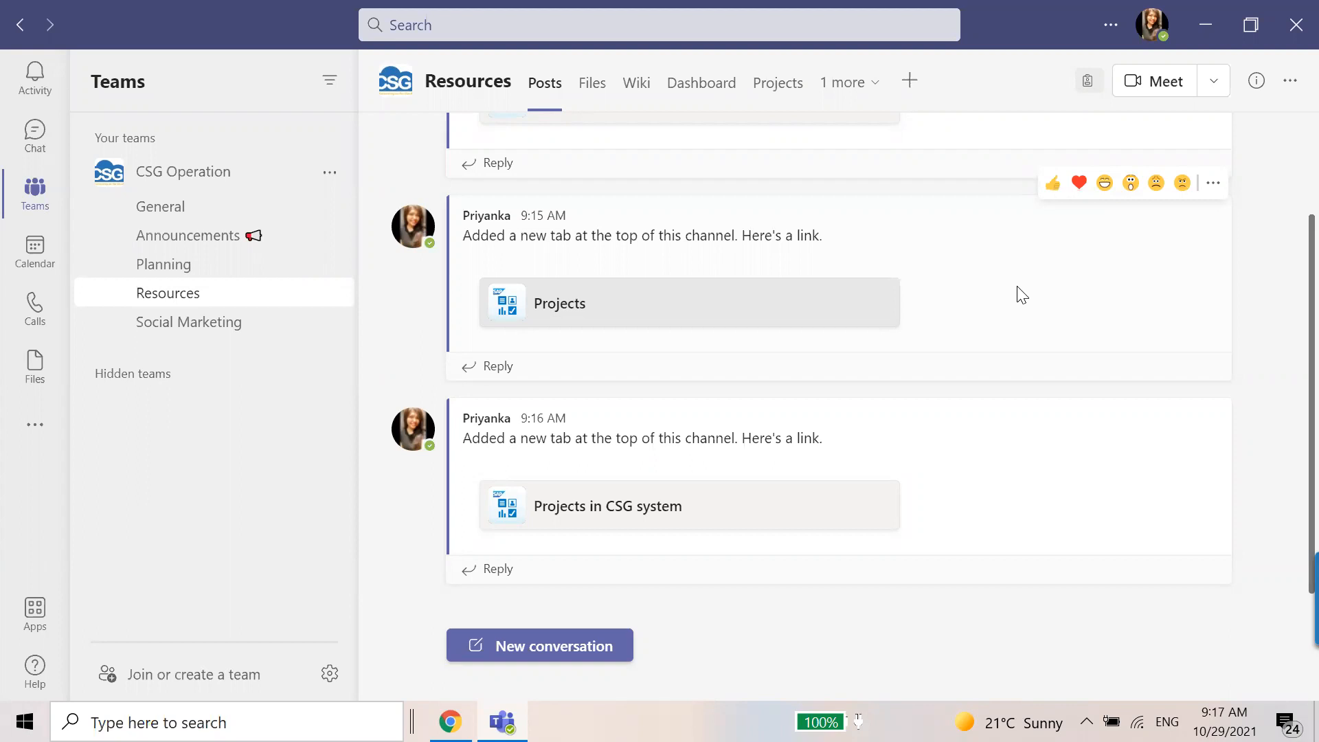
Start adding another SAP Business ByDesign tab to the Resources channel.
click(848, 96)
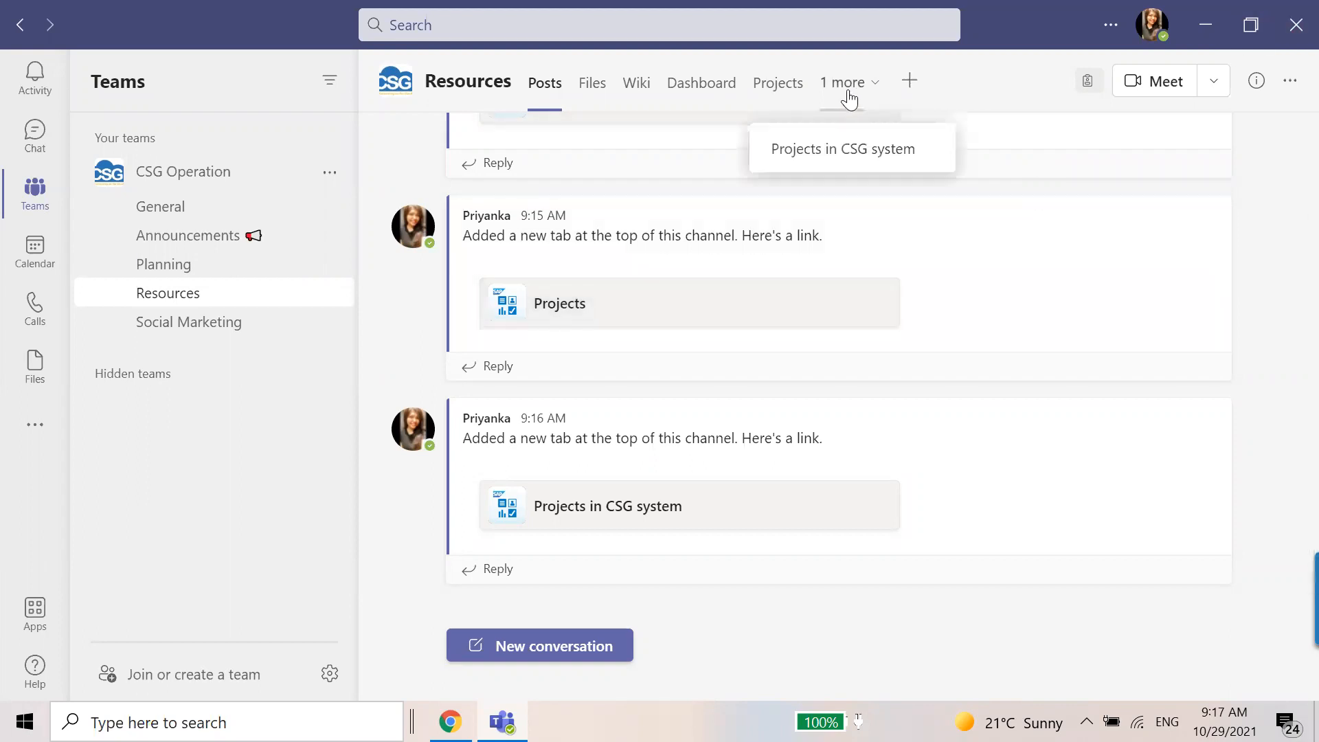
click(909, 96)
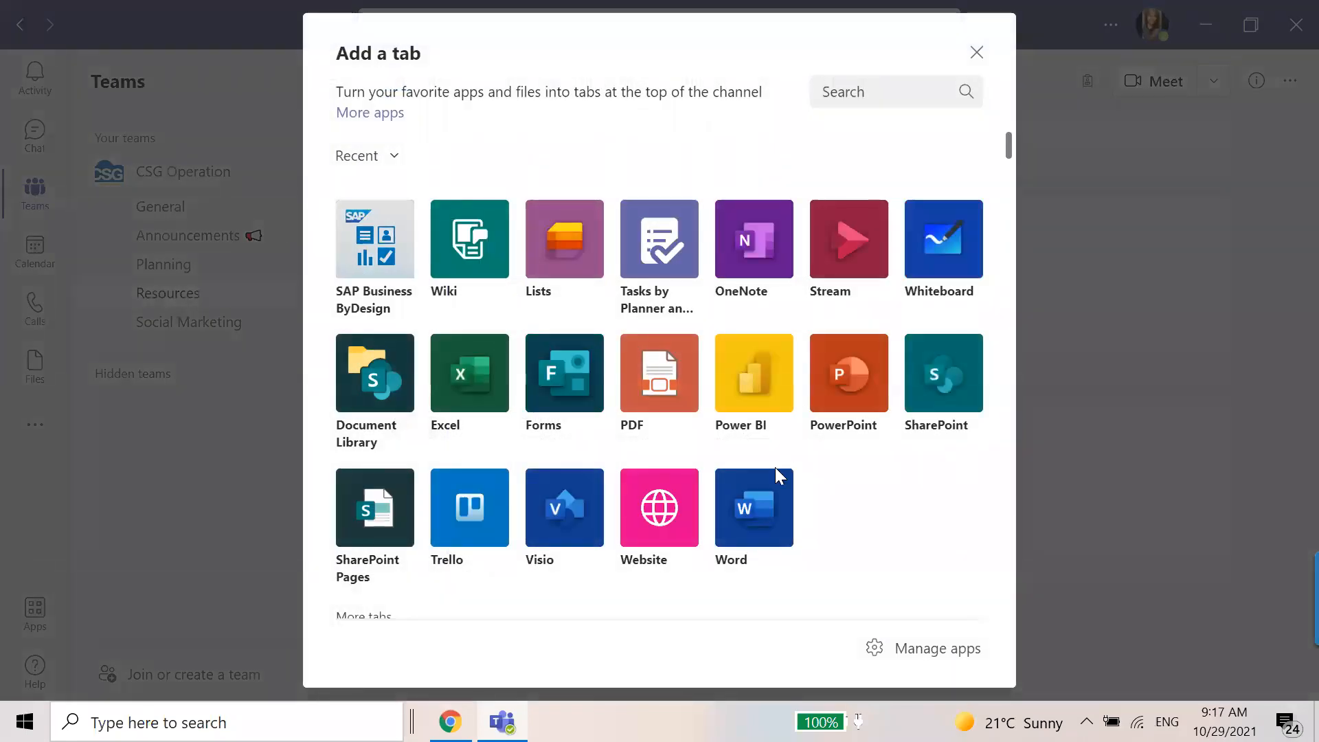
key(Escape)
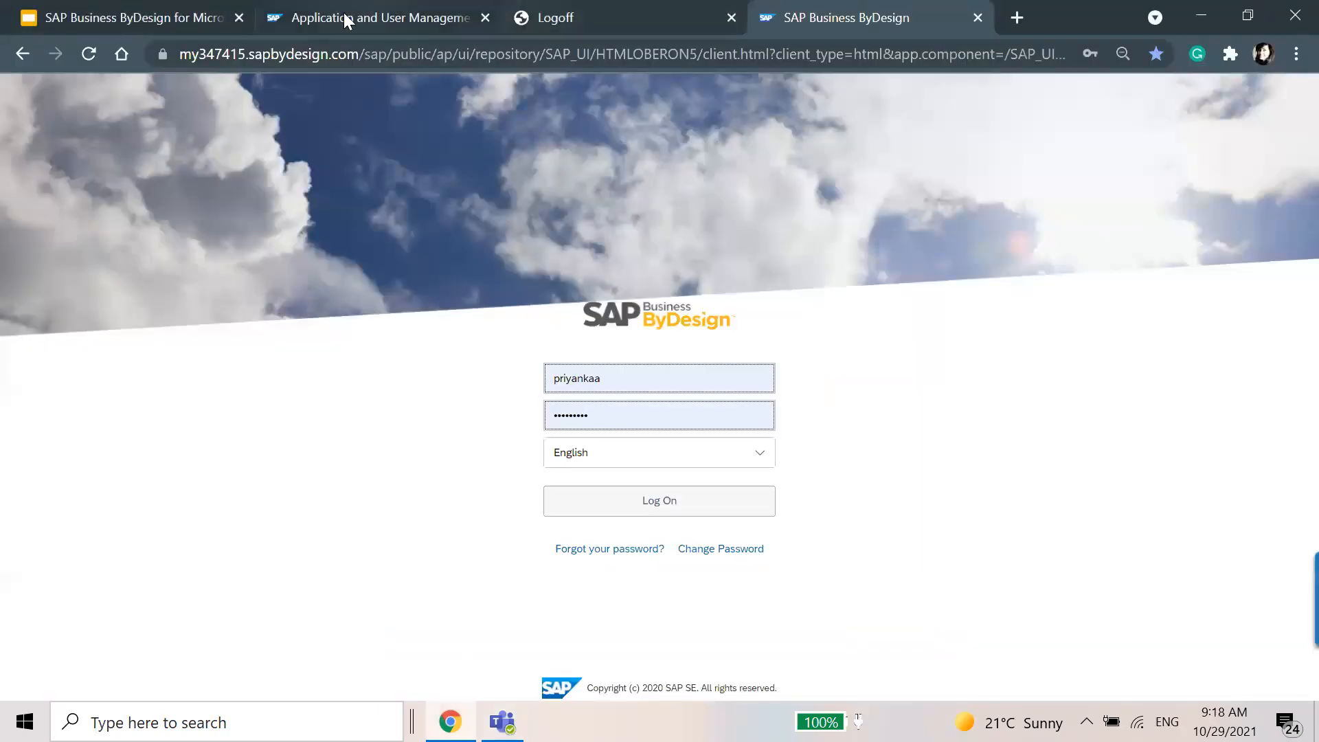
Copy the tenant ID my346178 from the demo system's web address into the new tab's tenant ID.
click(343, 14)
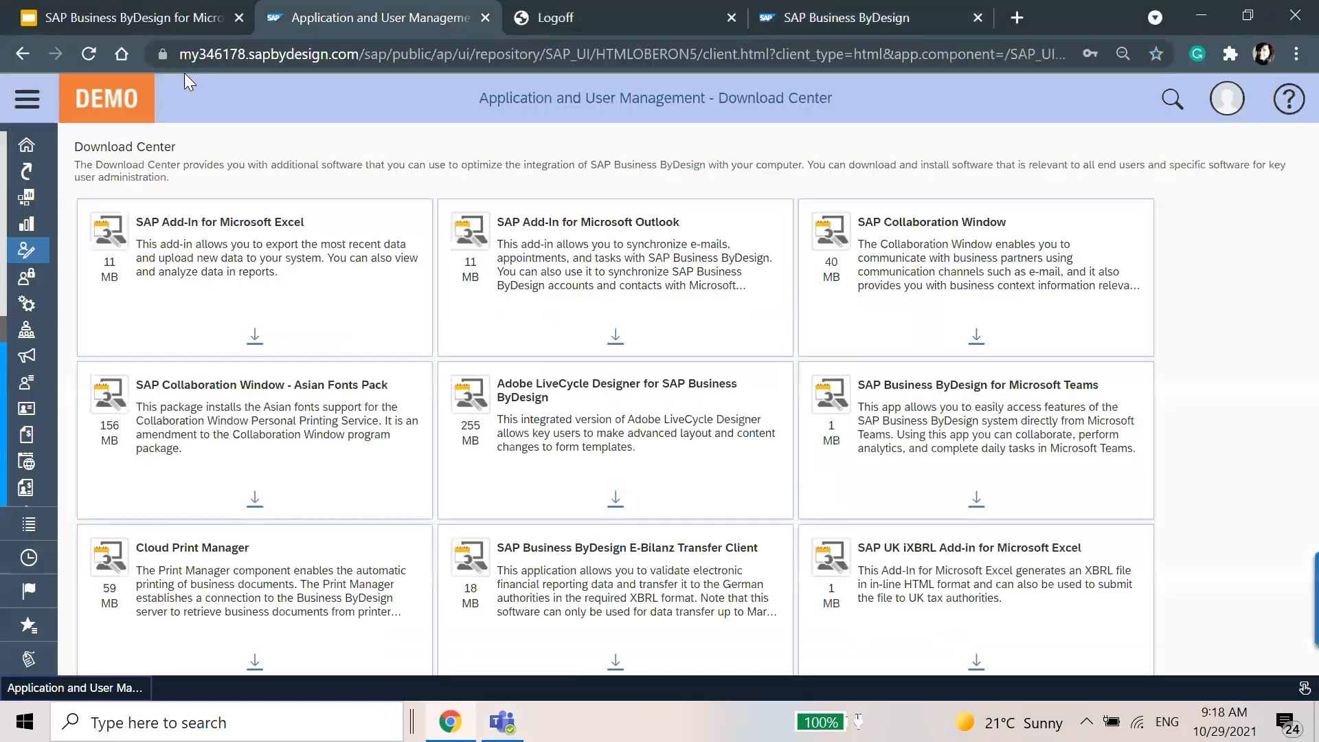
double_click(247, 50)
key(ctrl+c)
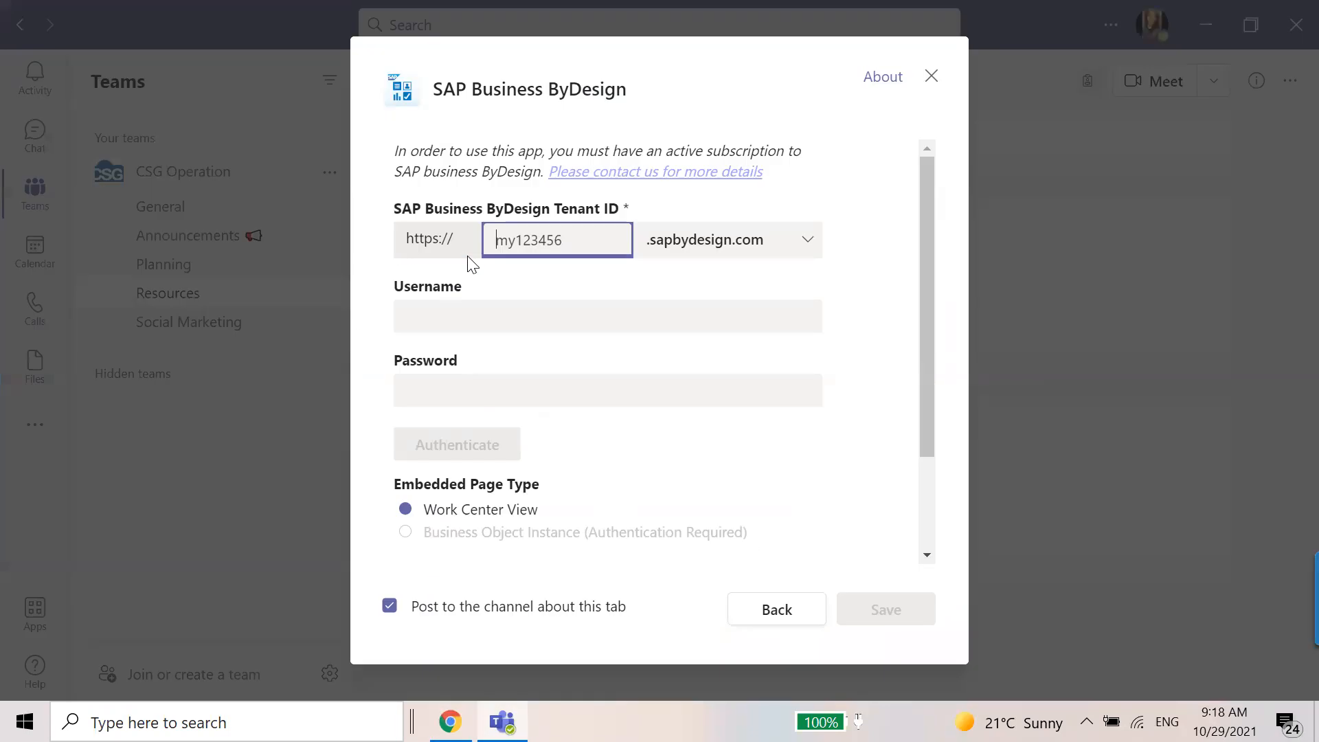
key(ctrl+v)
Enter the account username and password for the my346178 tenant, retyping the password.
click(505, 330)
text(admincsg)
key(Tab)
text(•)
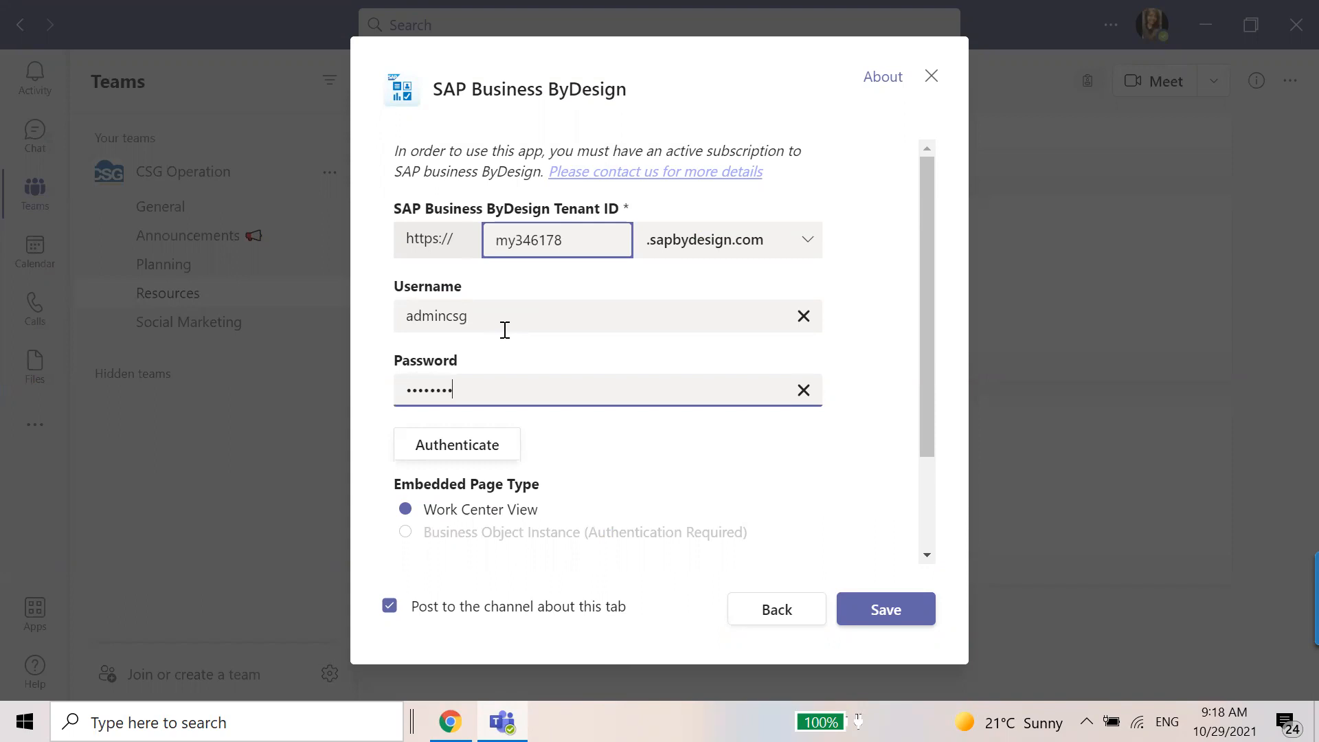
text(•)
key(ctrl+a)
text(••)
Set the embedded page to Opportunity Pipeline and name the Teams tab Opportunity Pipeline.
scroll(550, 440, down, 2)
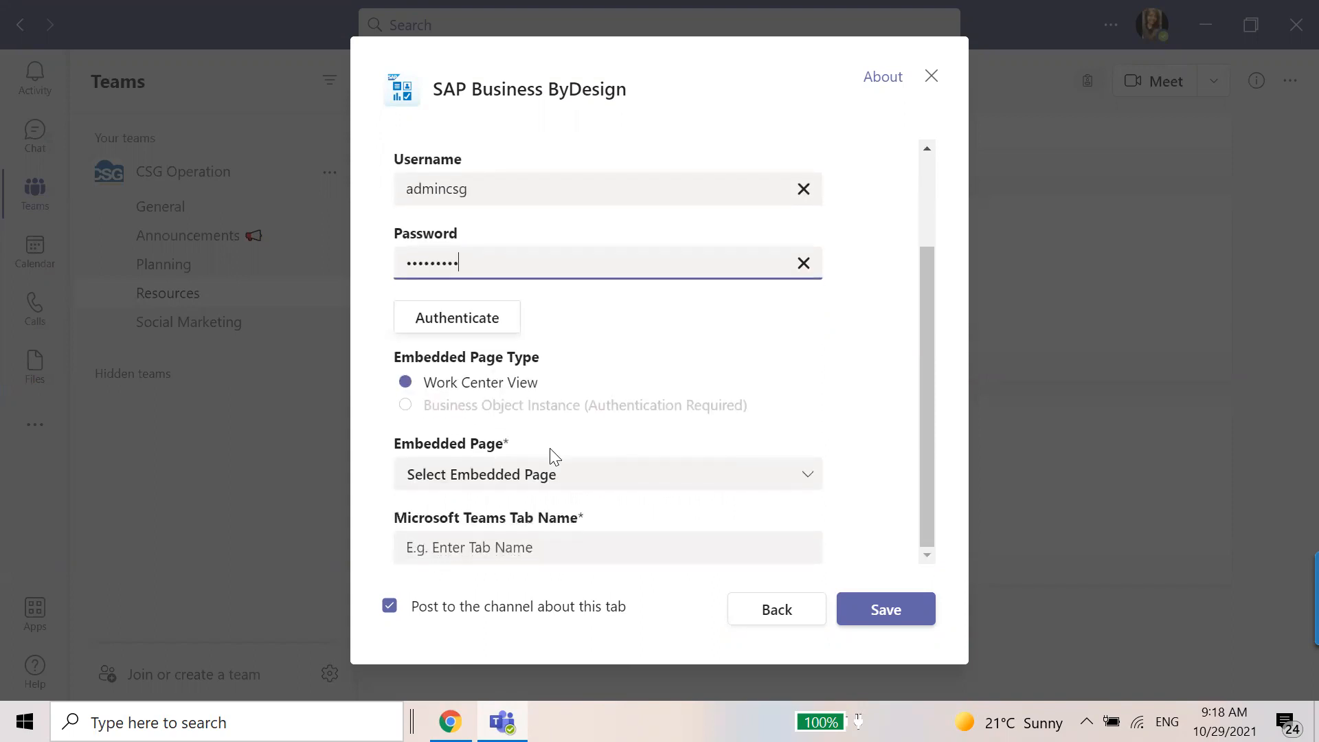
click(551, 475)
click(545, 448)
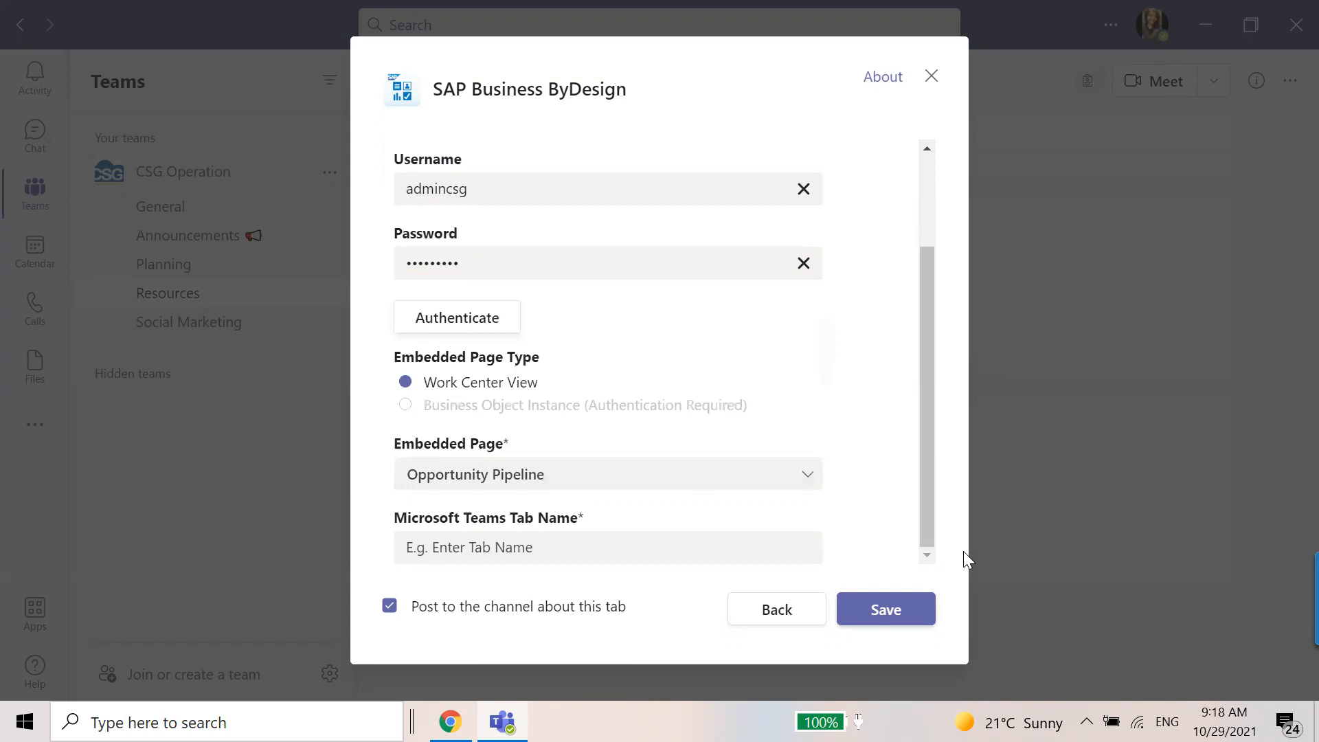
click(638, 547)
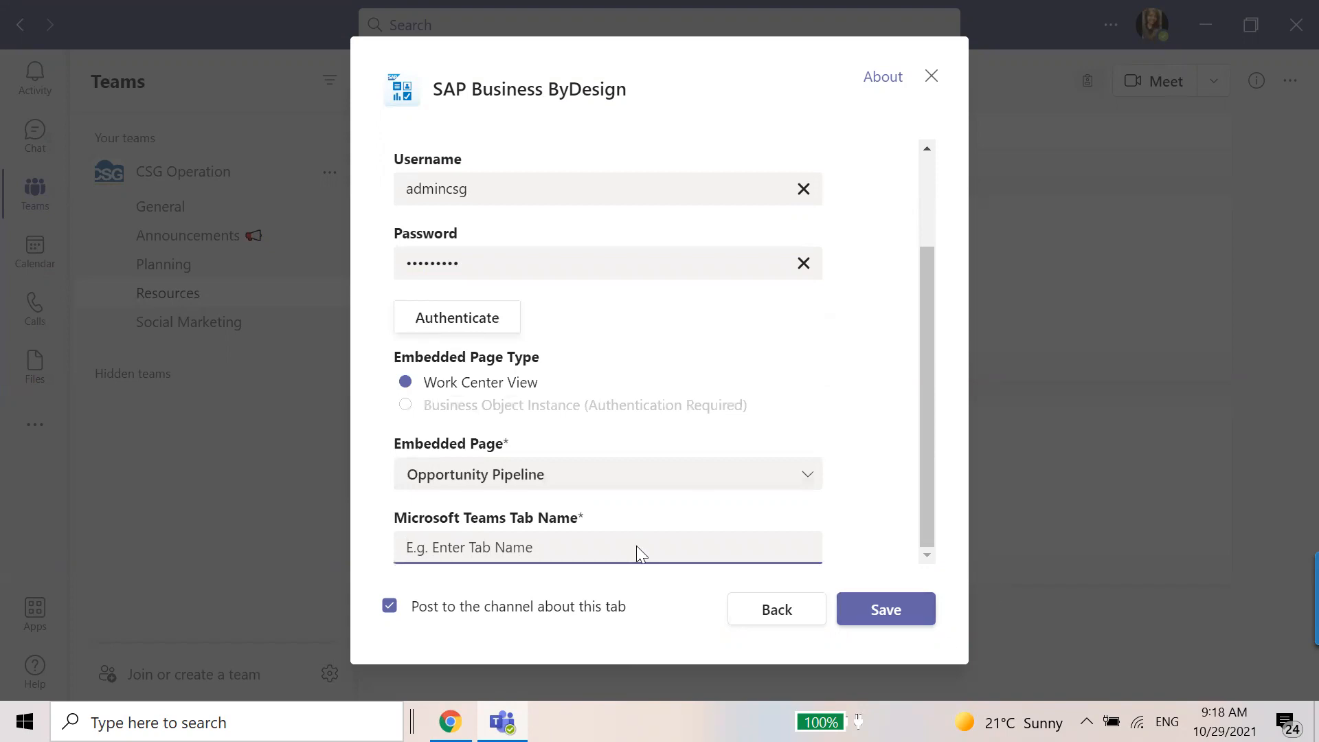
text(Opportunity P)
text(u)
key(BackSpace)
text(ipil)
key(BackSpace)
key(BackSpace)
text(eline)
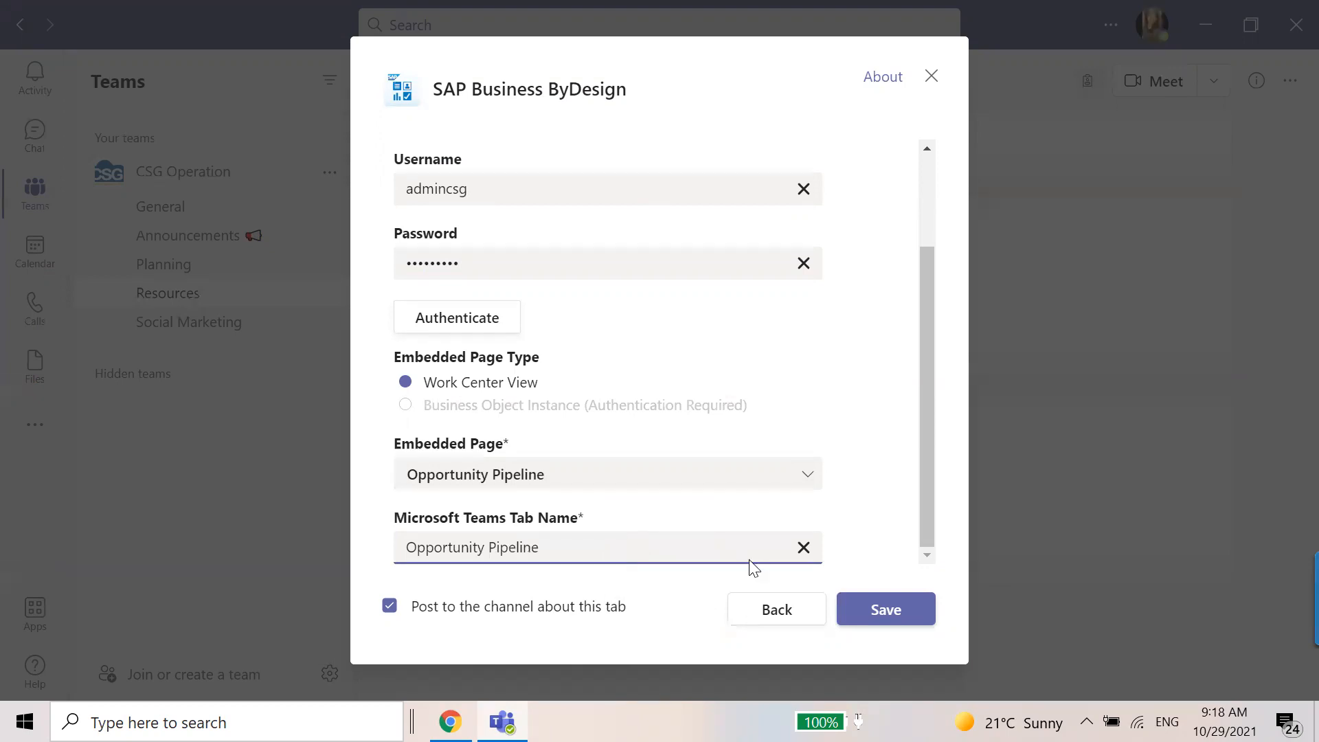
Save the Opportunity Pipeline tab to the Resources channel and look over its Won vs. Expected chart and opportunities list.
click(849, 607)
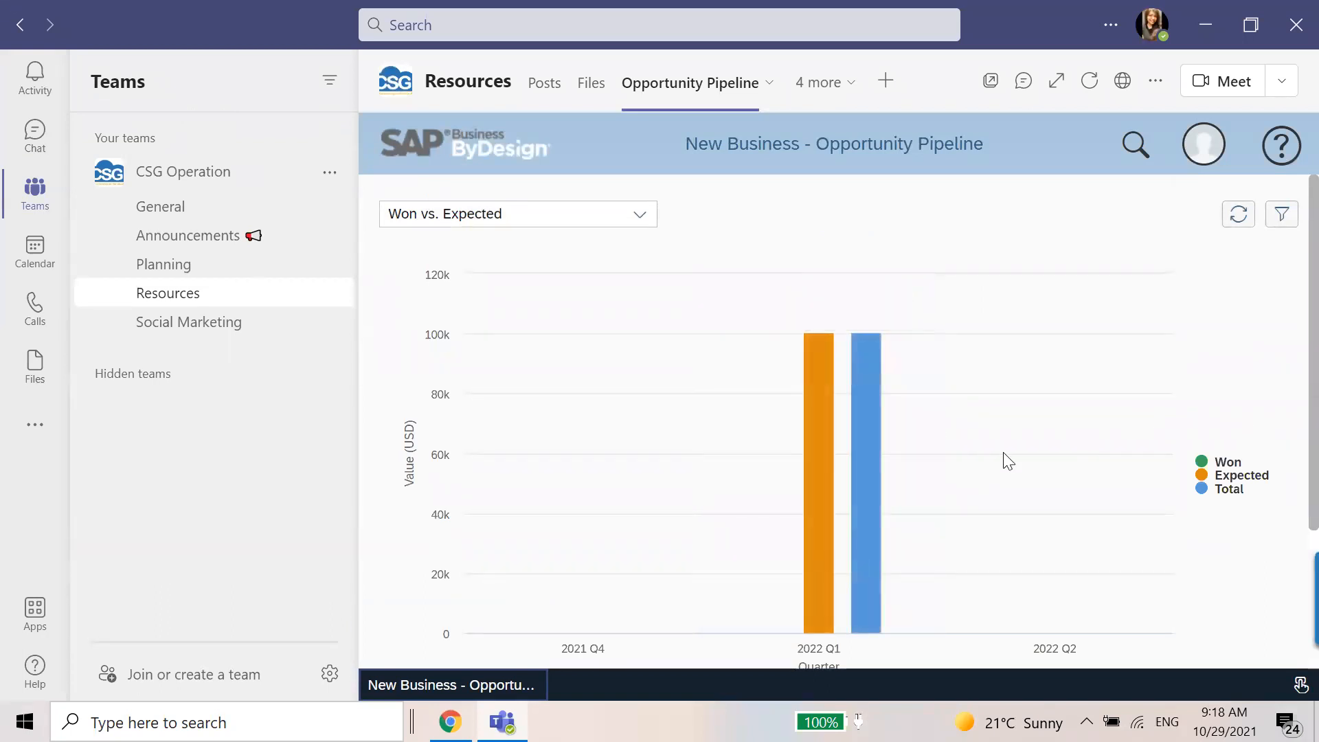
scroll(1003, 452, down, 3)
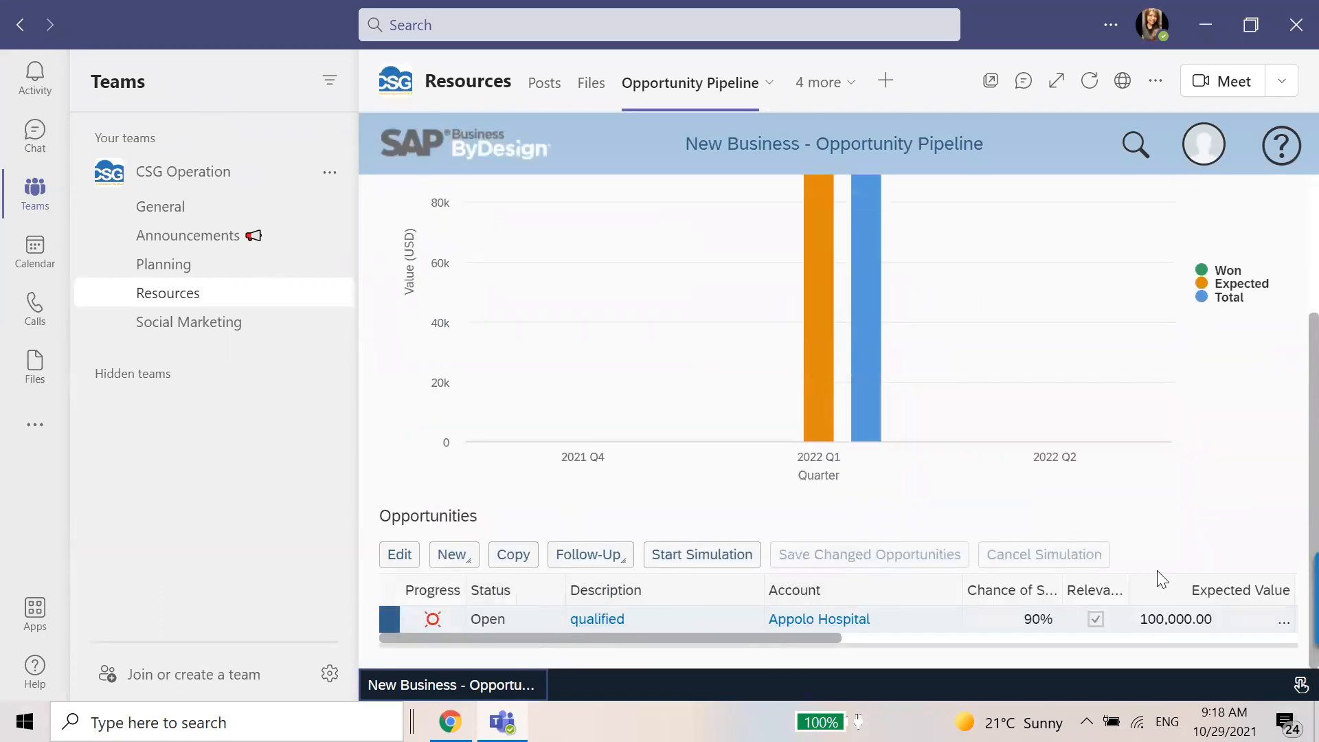
scroll(471, 556, up, 3)
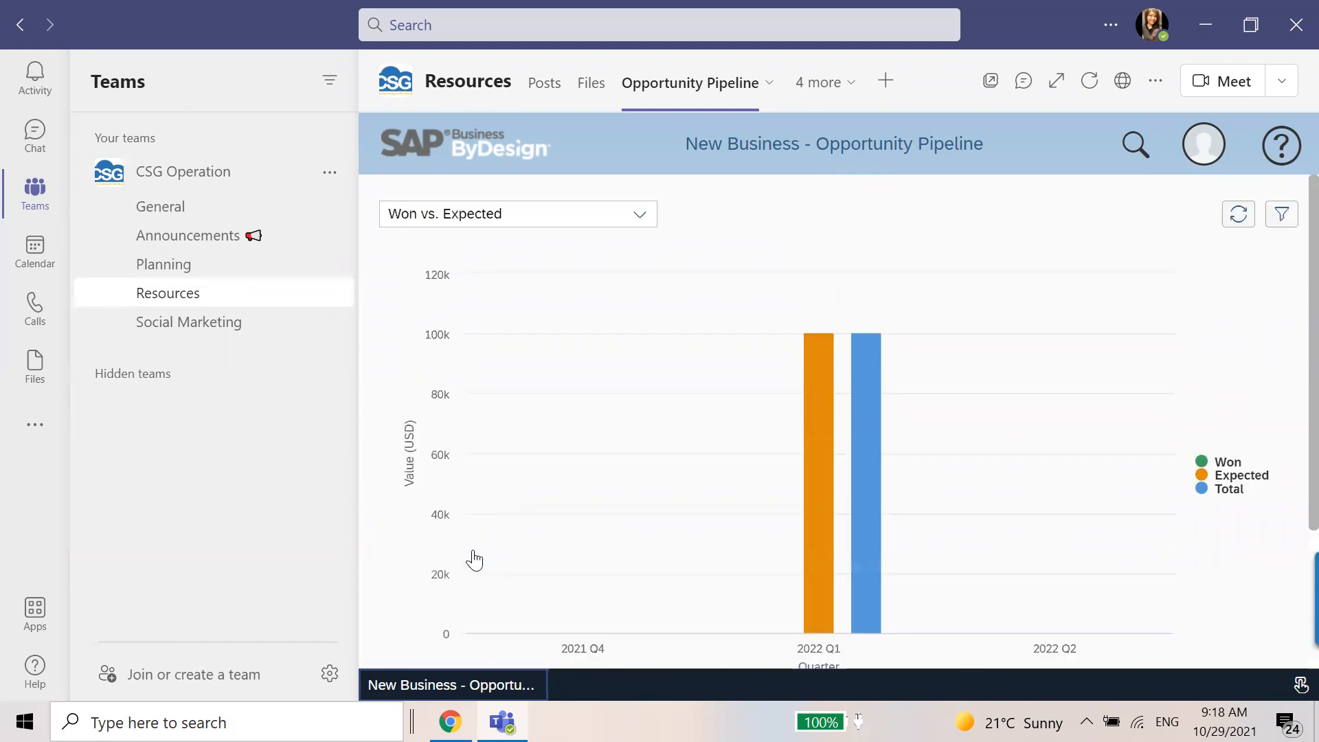
Switch the opportunity chart to Pipeline Bar Chart and review the chart together with the opportunities list.
click(562, 220)
click(548, 281)
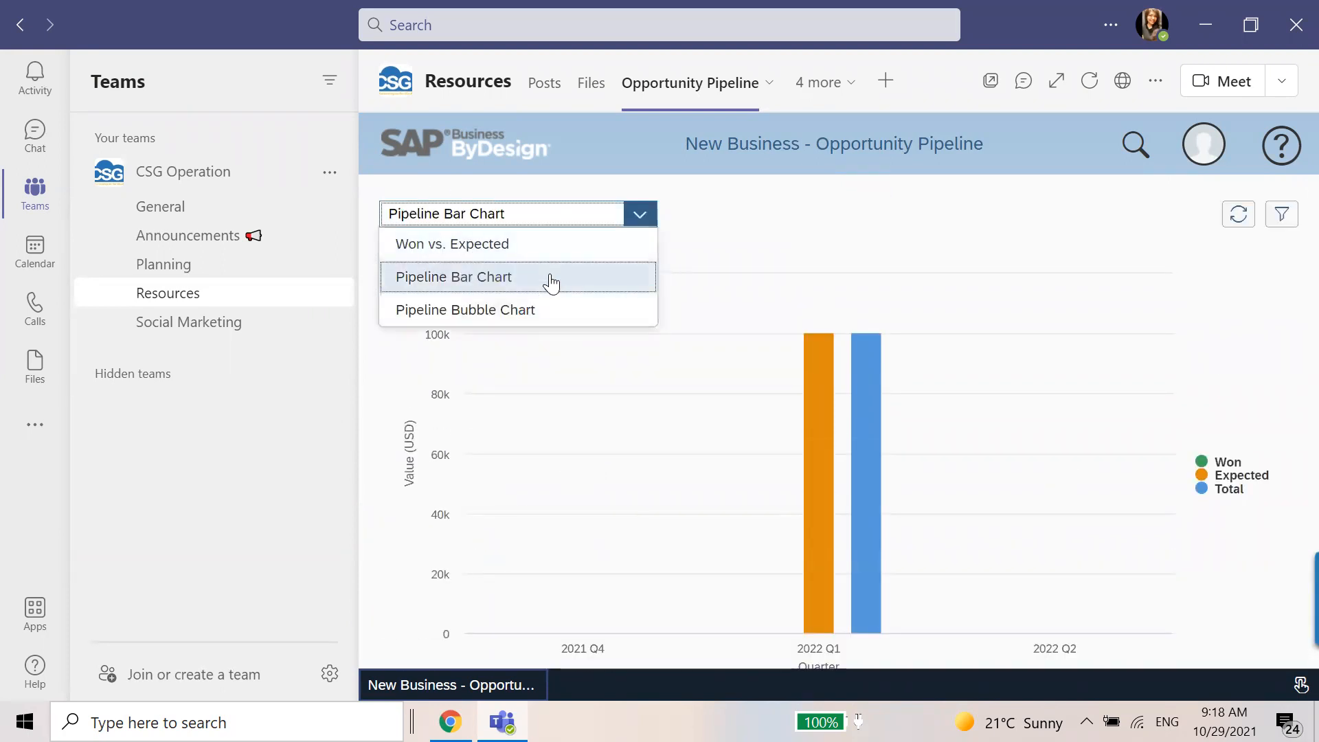
scroll(1099, 523, down, 3)
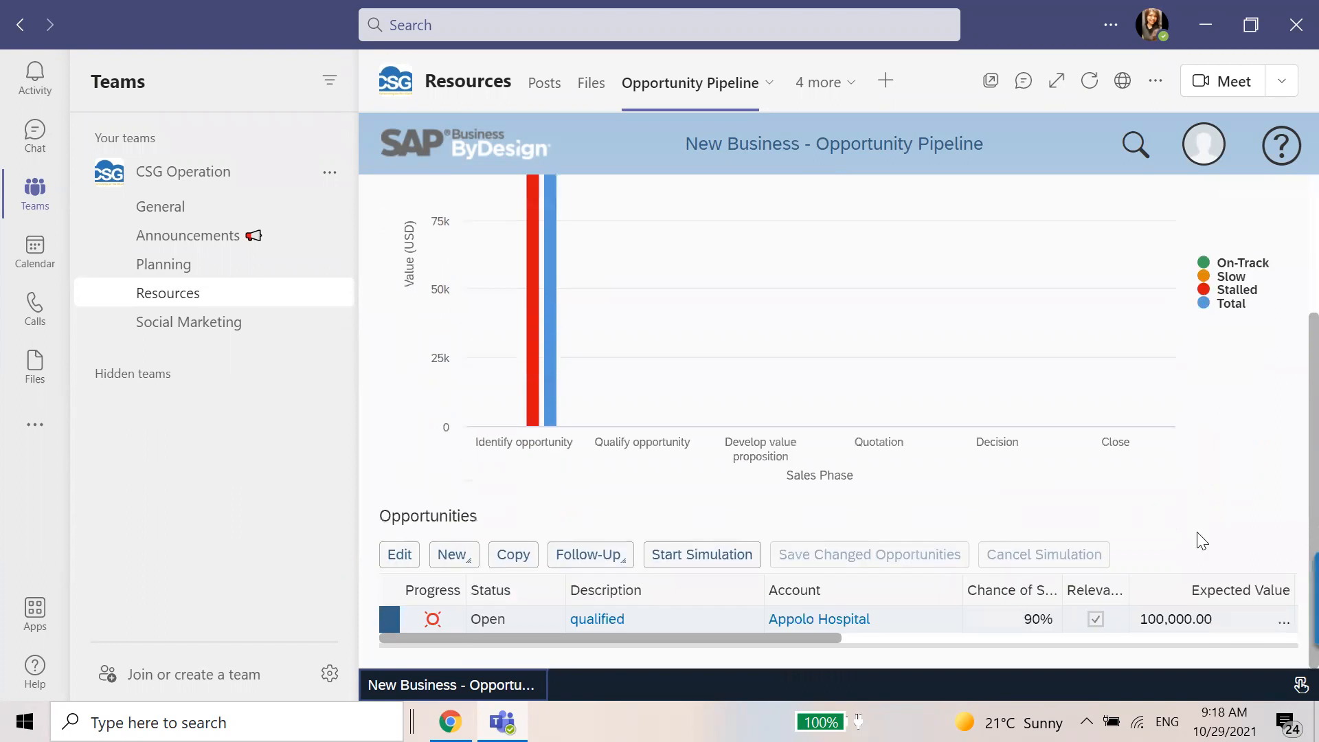
scroll(1183, 536, up, 3)
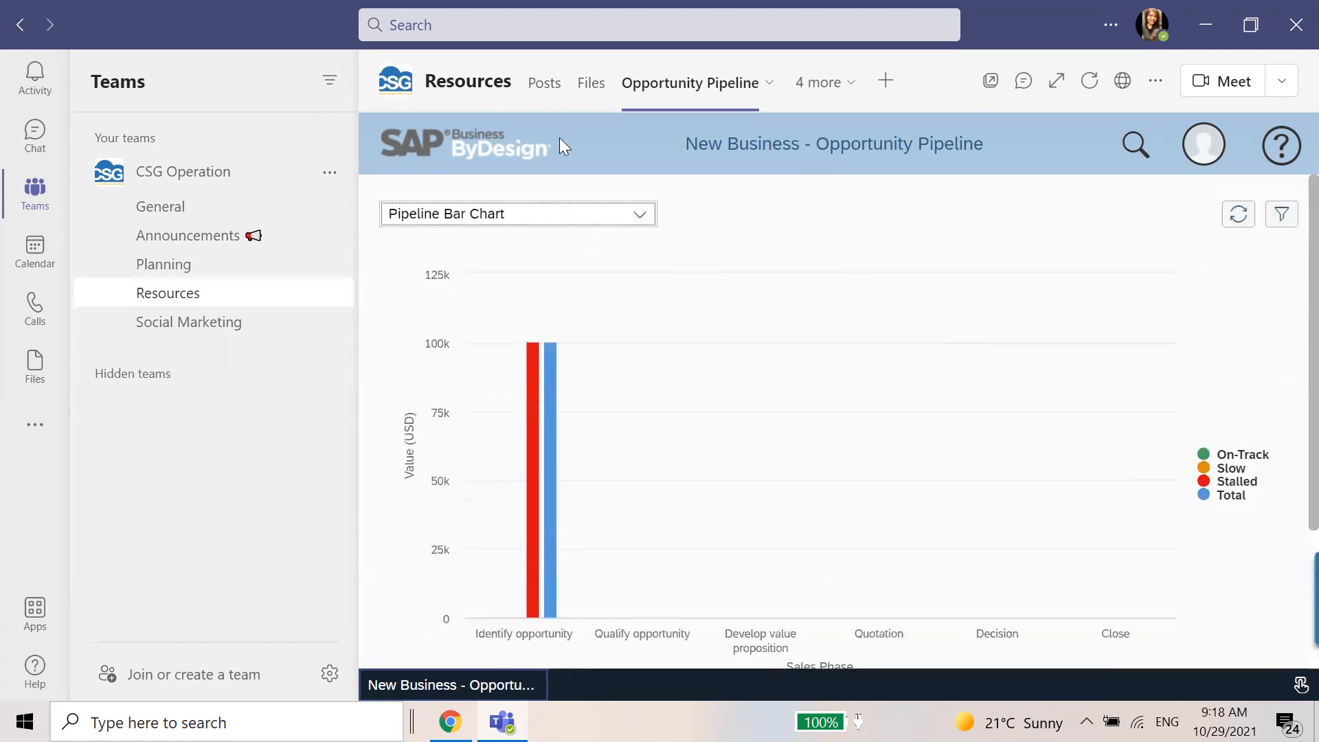
Review the Resources channel's posts about the added tabs, check the reply box under the Opportunity Pipeline post, and view the overflow tabs.
click(543, 83)
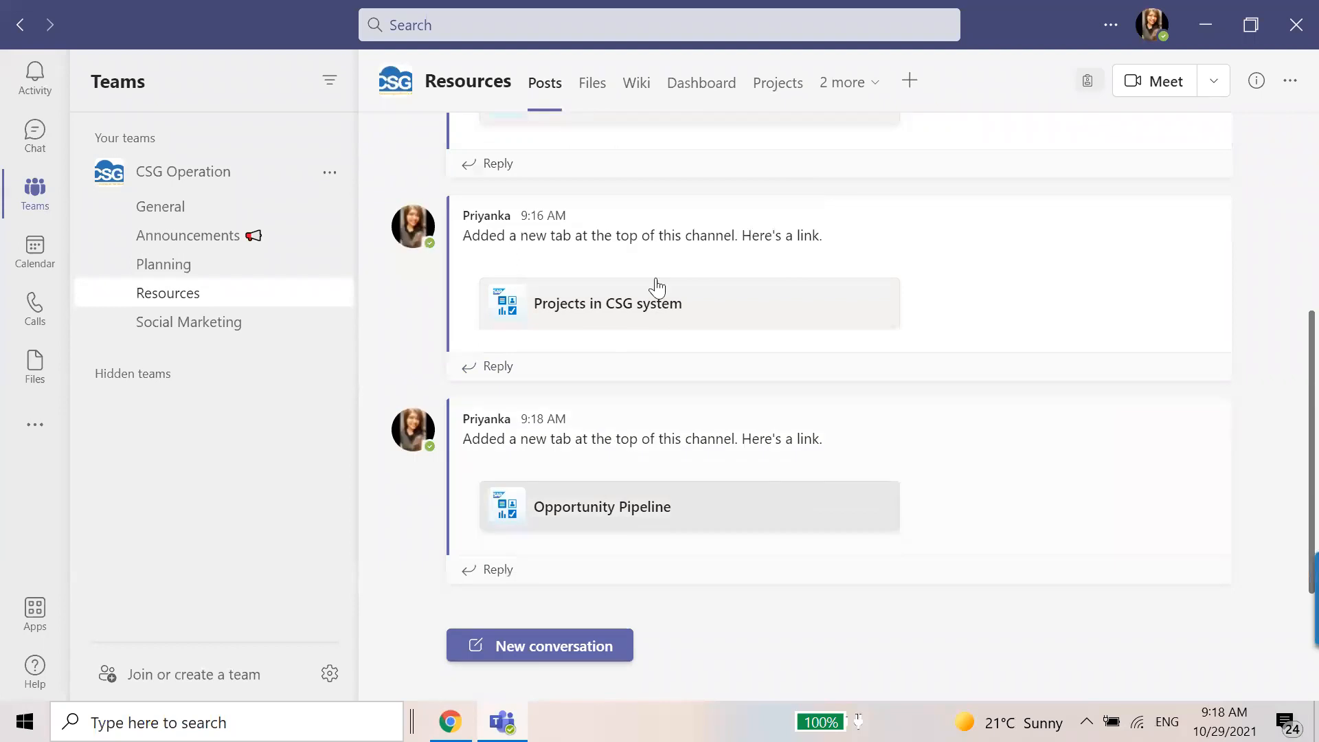
click(514, 575)
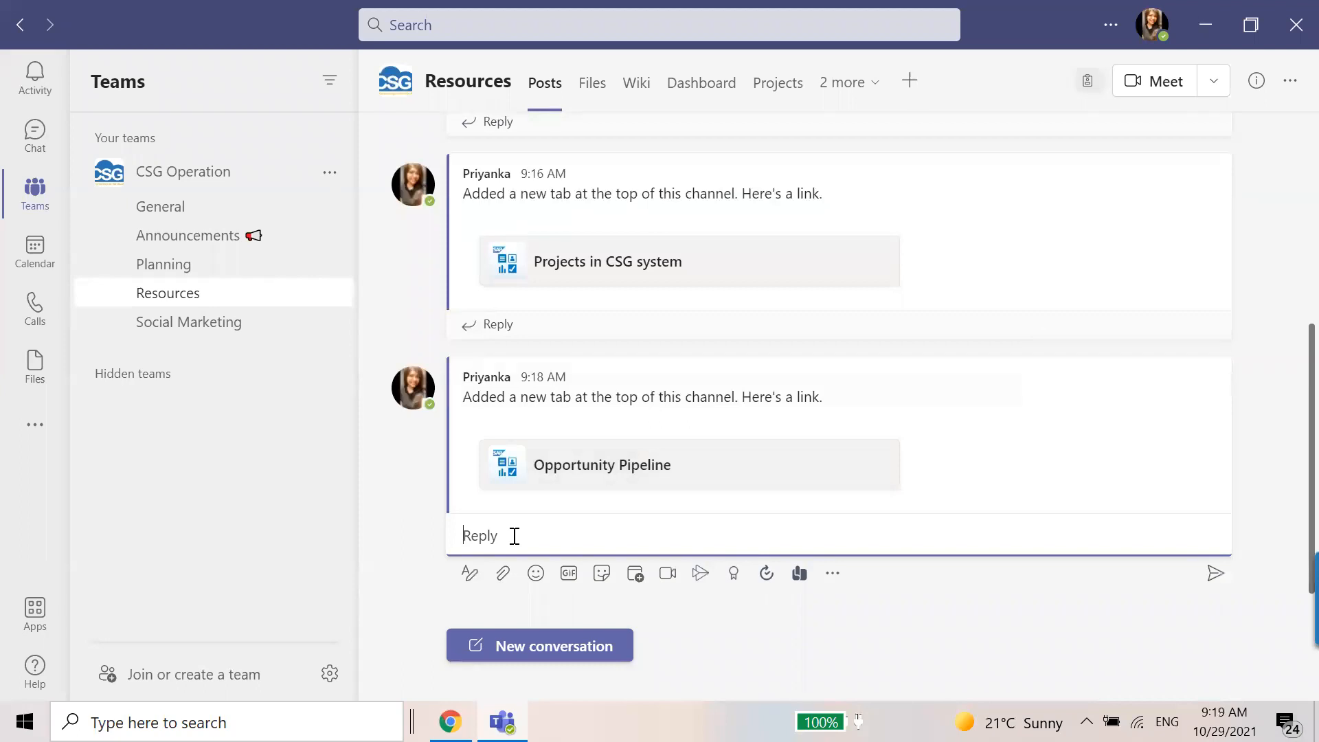
click(425, 573)
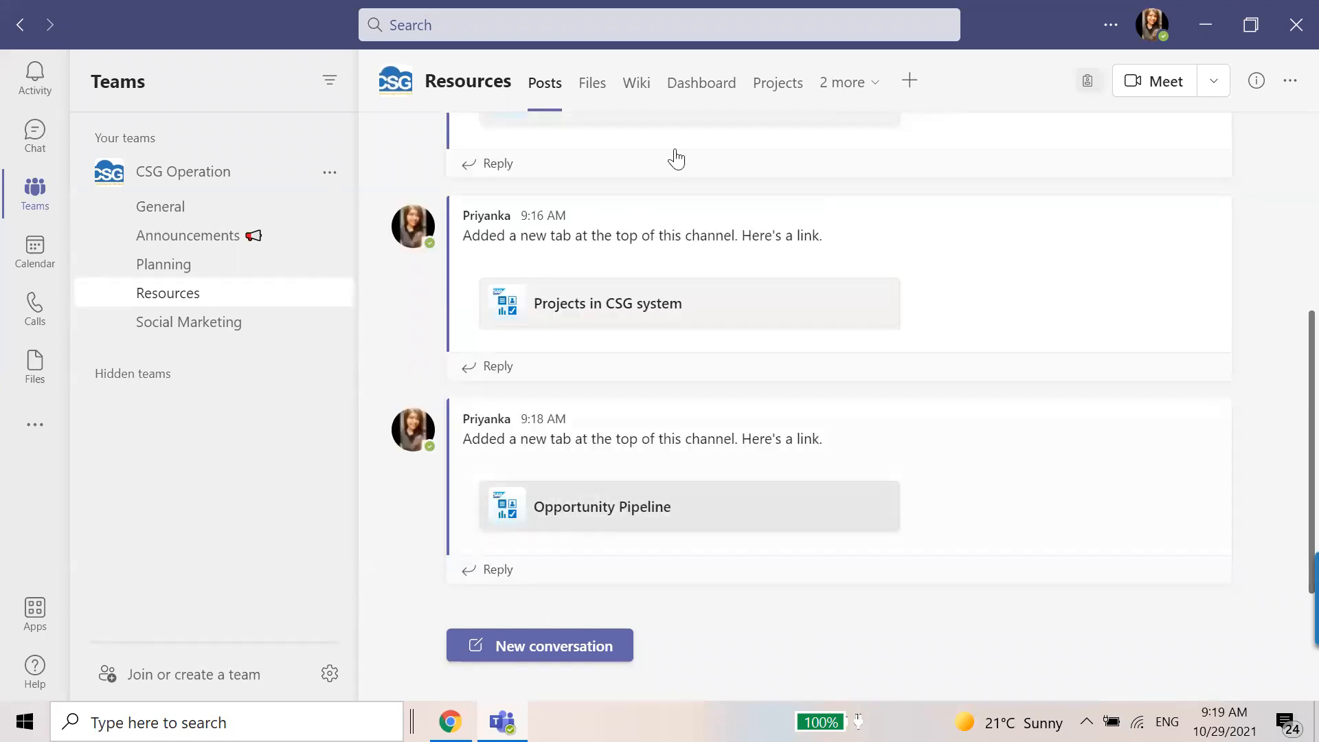
click(874, 86)
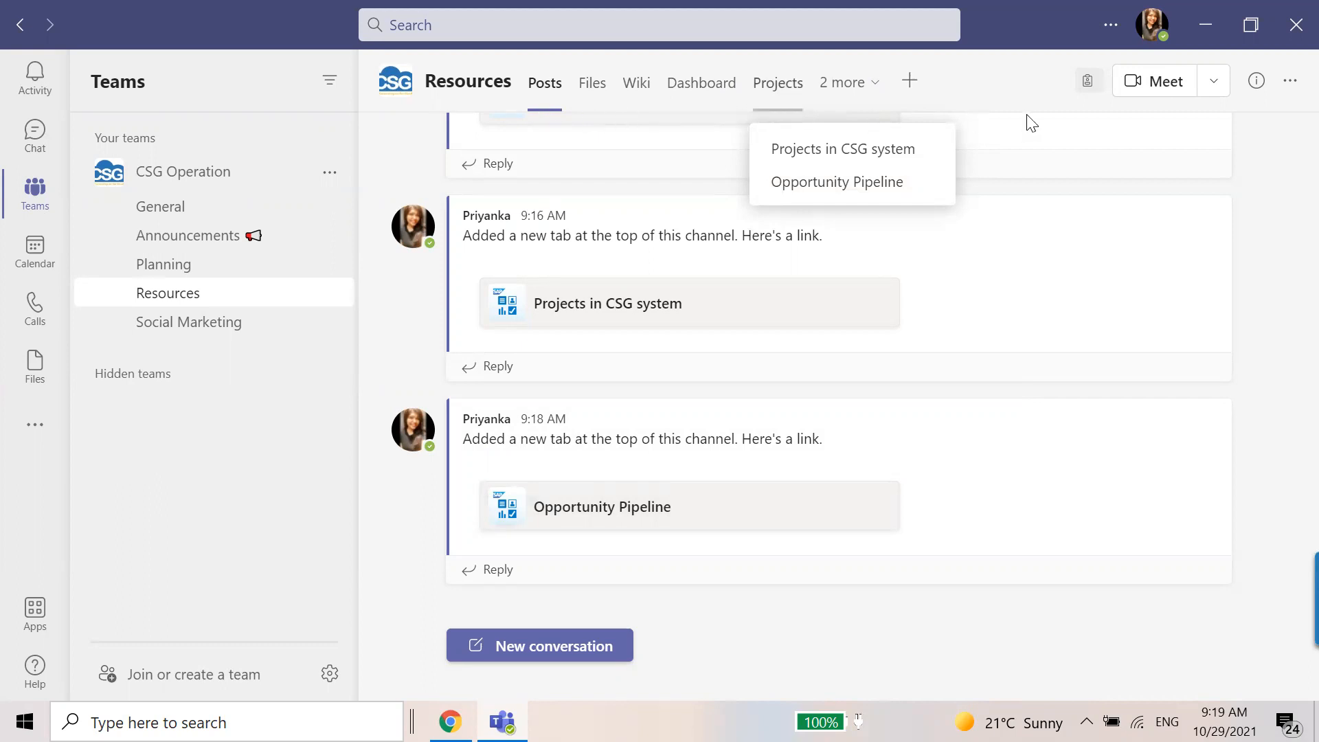
click(788, 628)
Switch to the SAP Business ByDesign for Microsoft Teams presentation in Chrome and show the Key Takeaways slide.
click(450, 721)
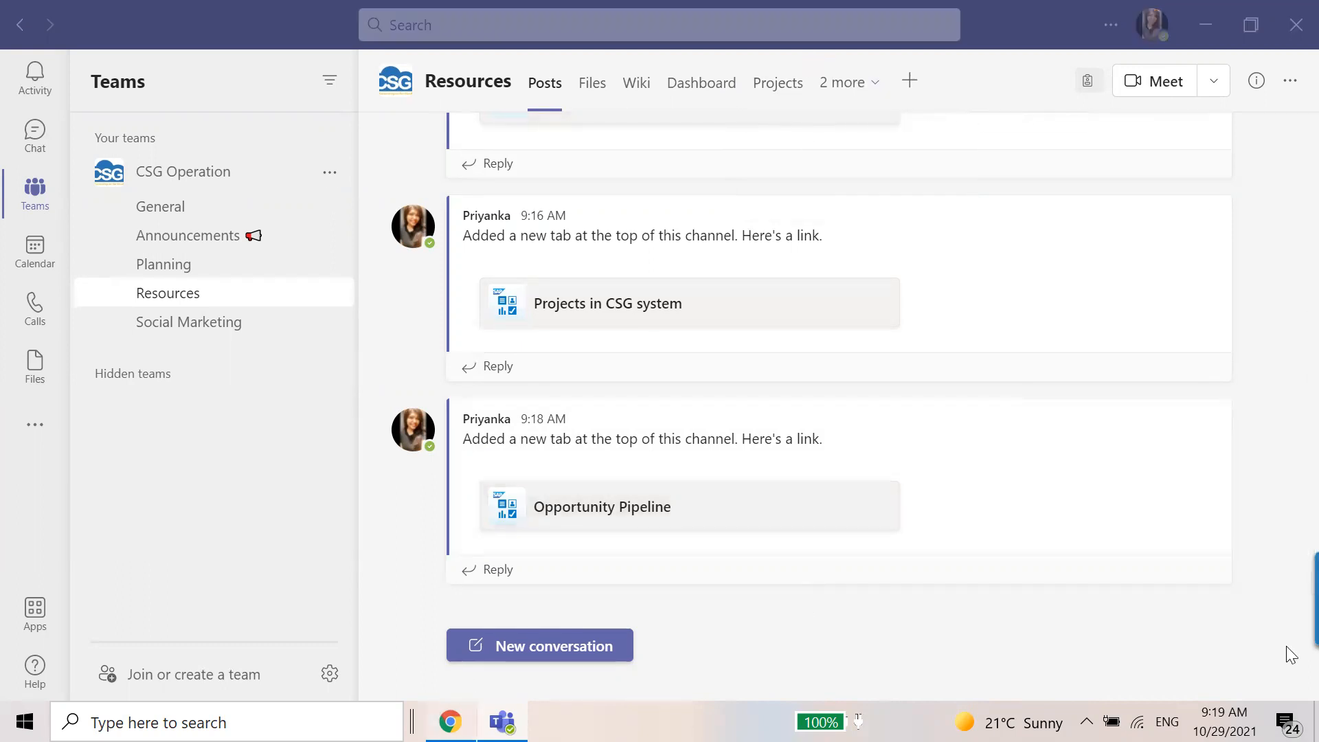
click(124, 9)
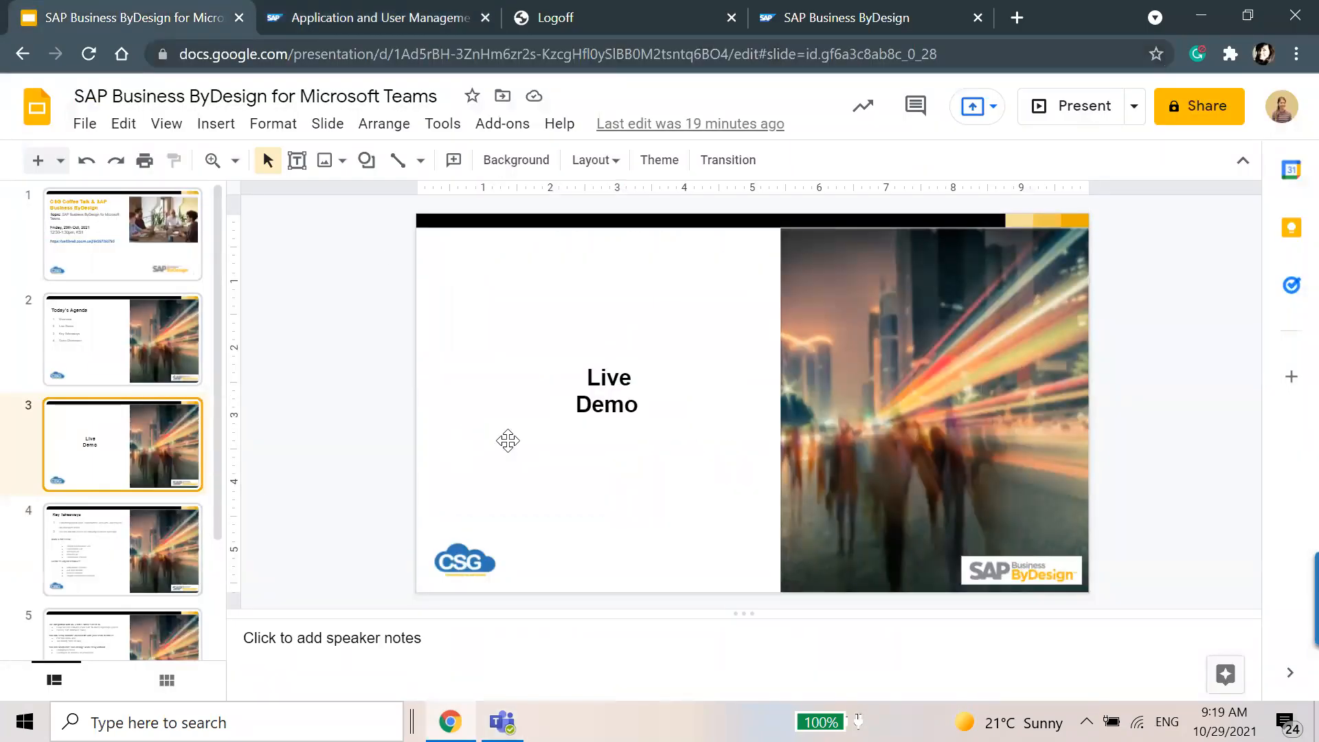
click(150, 565)
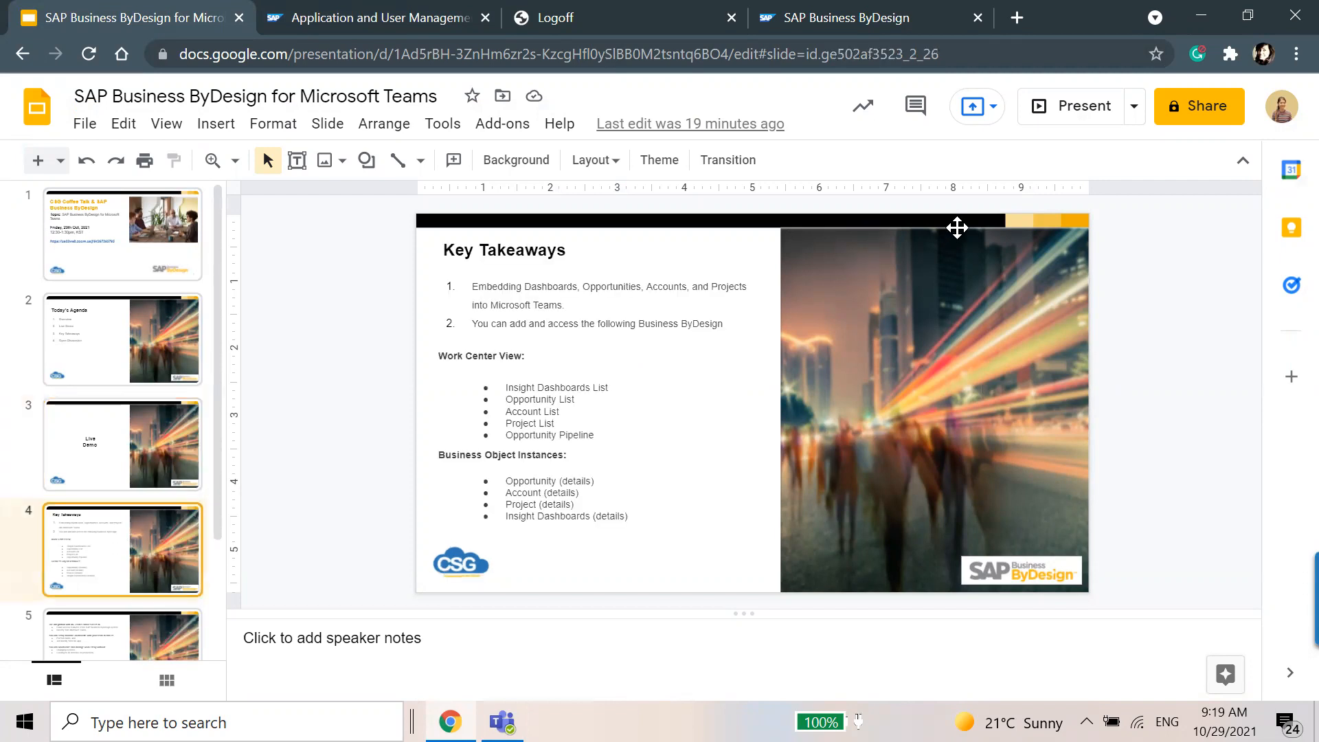